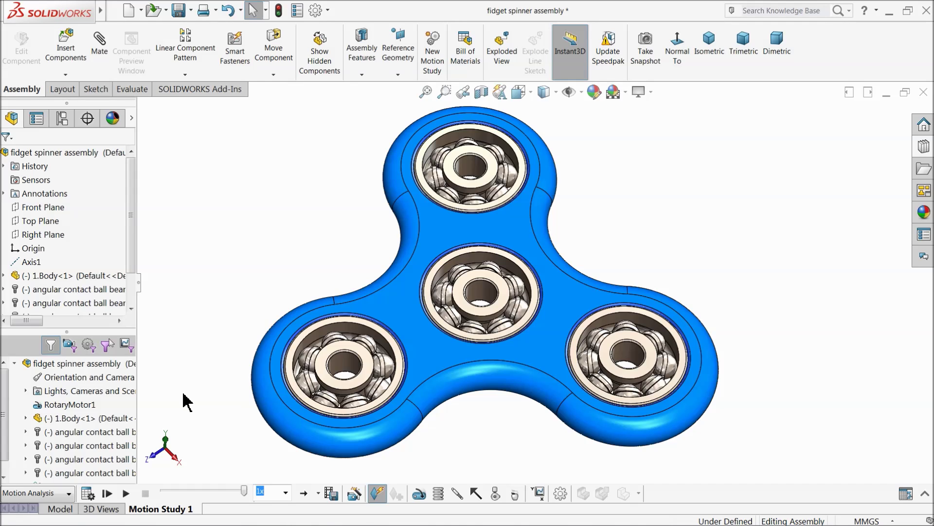
# Step: Play Motion Study 1 and drag the spinner body and bearings to spin them
pyautogui.click(125, 493)
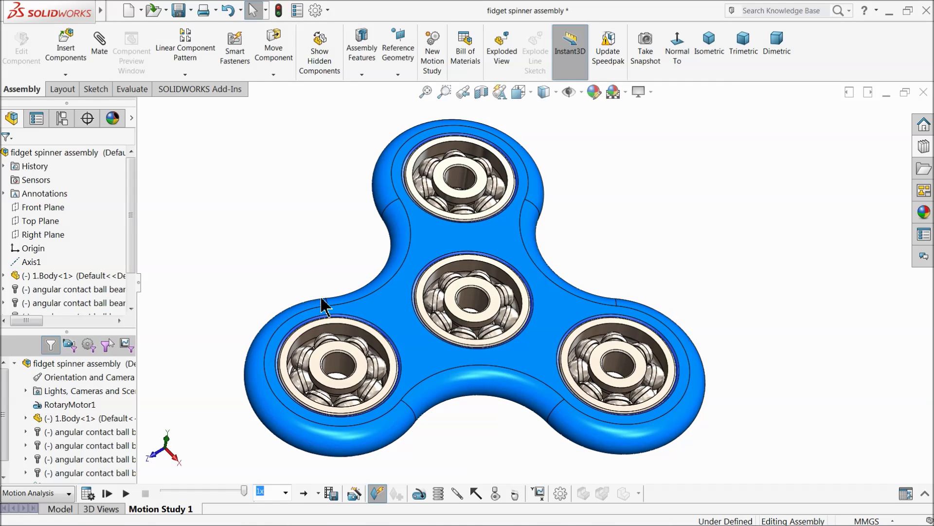
pyautogui.moveTo(323, 296); pyautogui.dragTo(490, 305)
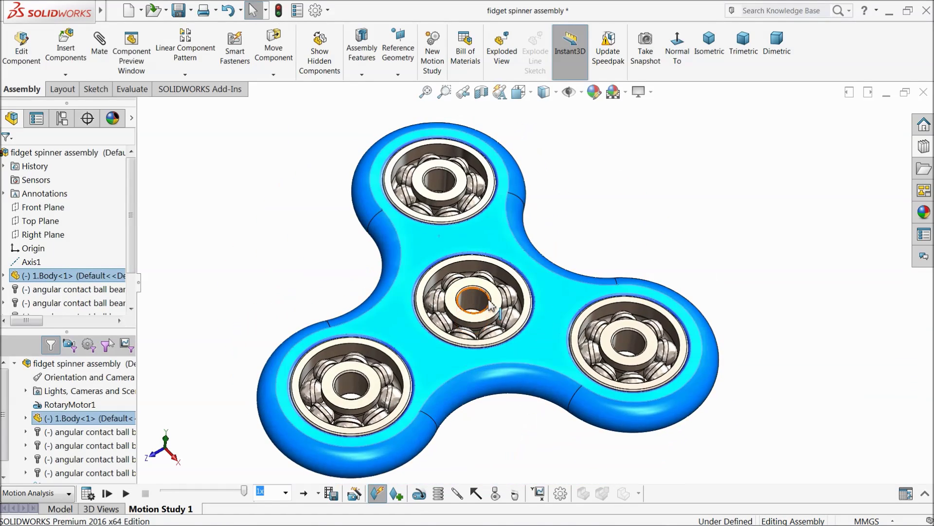
pyautogui.click(490, 304)
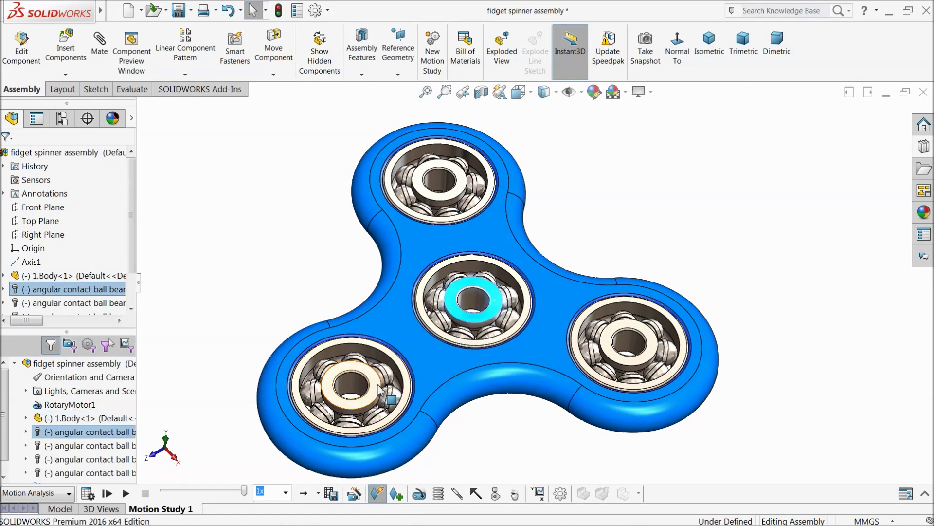
pyautogui.moveTo(379, 390)
pyautogui.mouseDown()
pyautogui.moveTo(353, 301)
pyautogui.moveTo(373, 386)
pyautogui.moveTo(369, 379)
pyautogui.mouseUp()
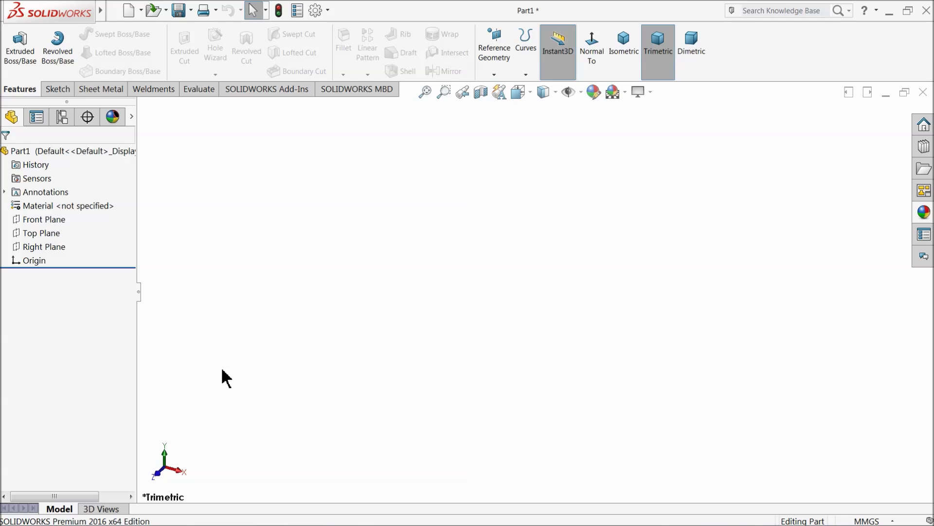
# Step: Start a sketch on the Top Plane with a vertical centerline from above the origin down to it
pyautogui.click(19, 239)
pyautogui.click(22, 210)
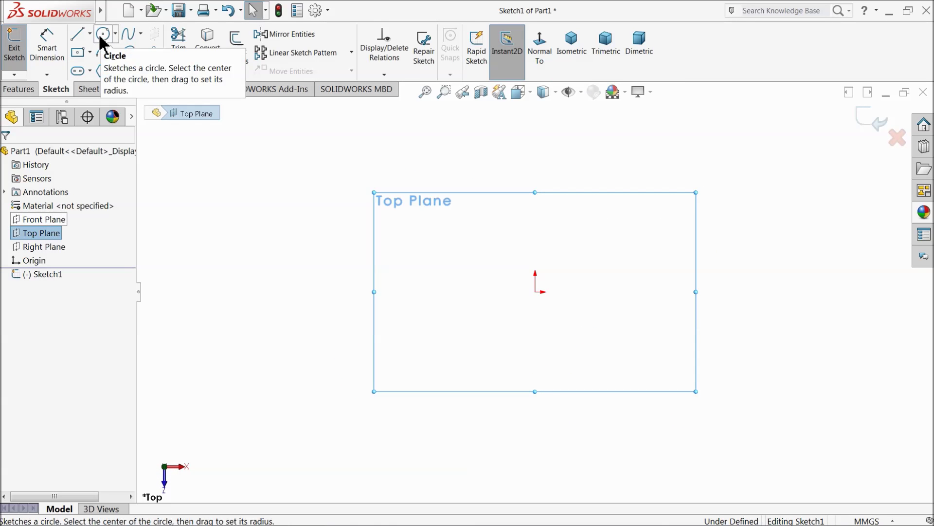
pyautogui.click(90, 34)
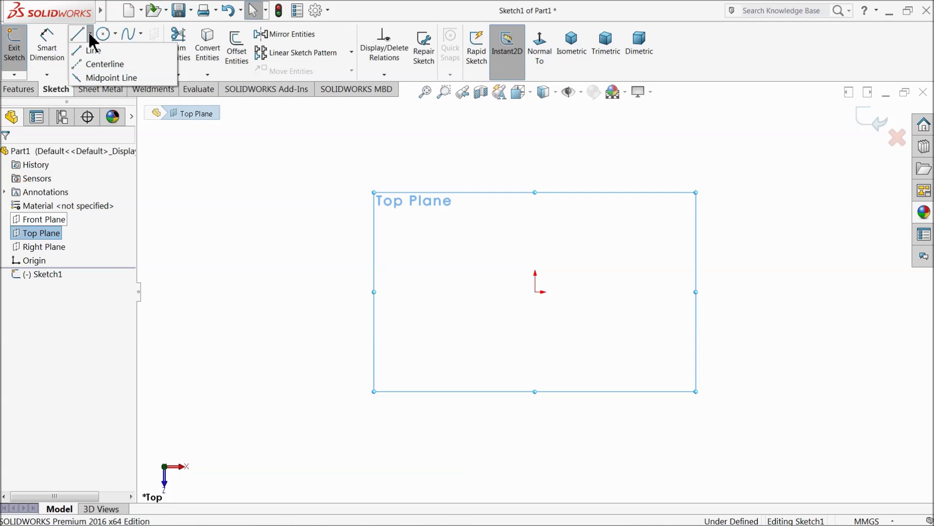
pyautogui.click(102, 67)
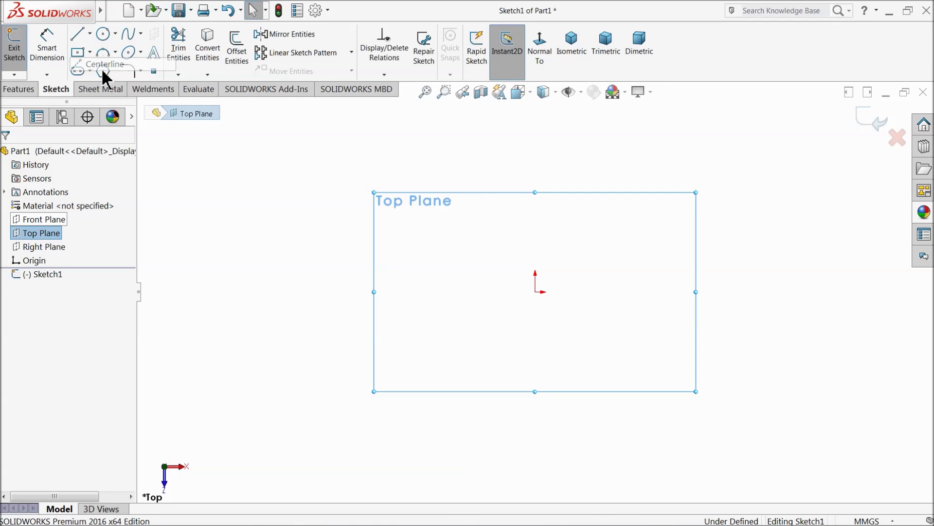
pyautogui.click(535, 136)
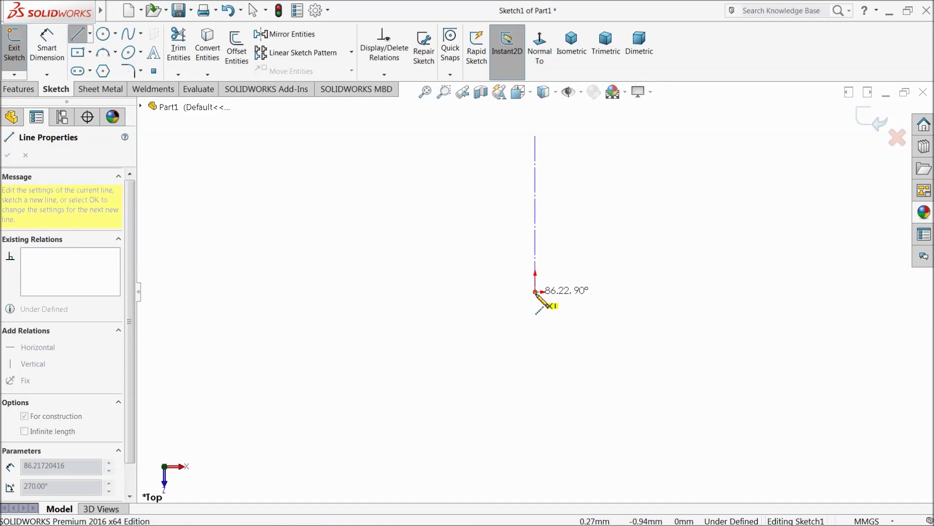
pyautogui.click(535, 292)
pyautogui.rightClick(424, 236)
pyautogui.click(428, 241)
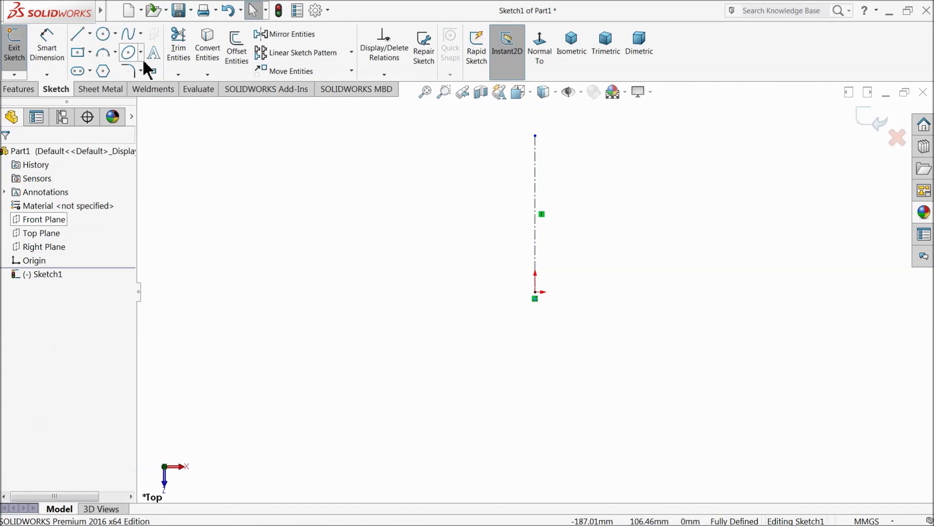
# Step: Draw one circle centred on the origin and another on the centerline's top end
pyautogui.click(104, 35)
pyautogui.click(536, 292)
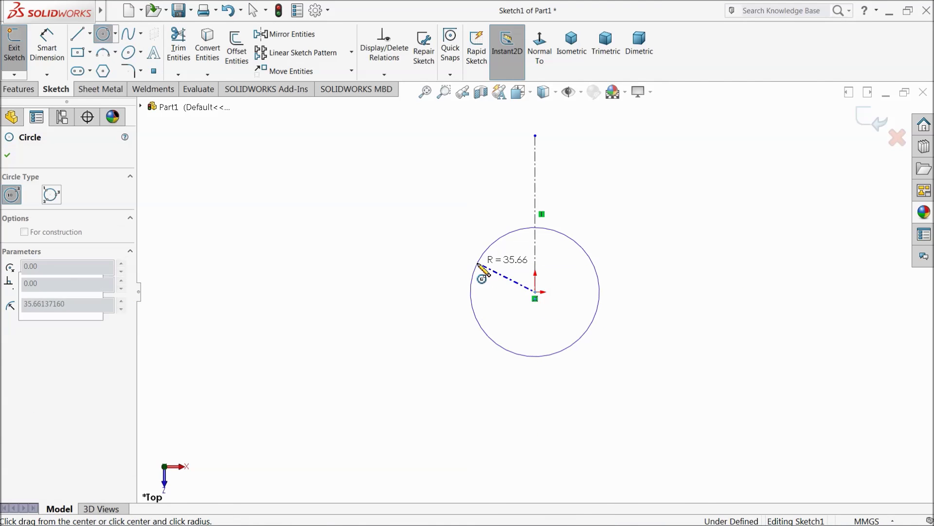
pyautogui.click(488, 248)
pyautogui.click(535, 136)
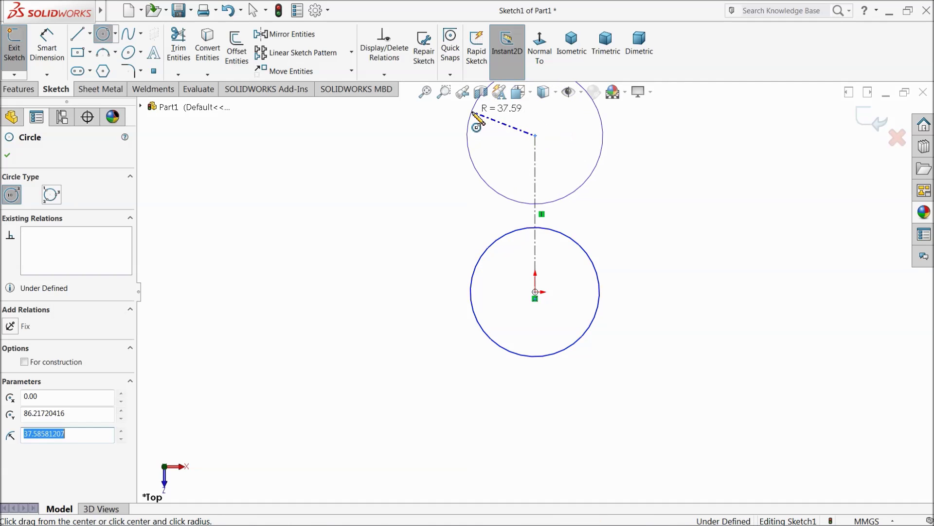
pyautogui.click(469, 124)
pyautogui.rightClick(341, 173)
pyautogui.click(370, 176)
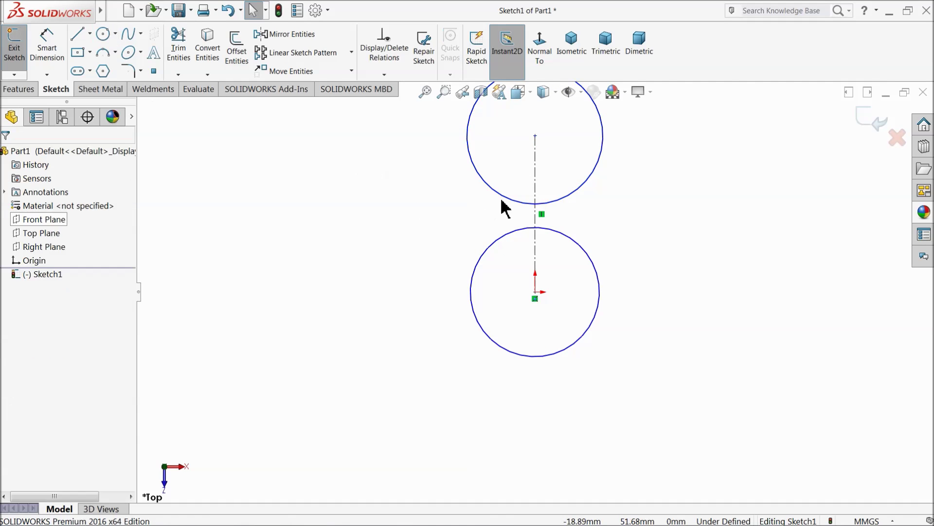
# Step: Add an Equal relation between the top and bottom circles
pyautogui.click(506, 205)
pyautogui.keyDown('ctrl'); pyautogui.click(515, 233); pyautogui.keyUp('ctrl')
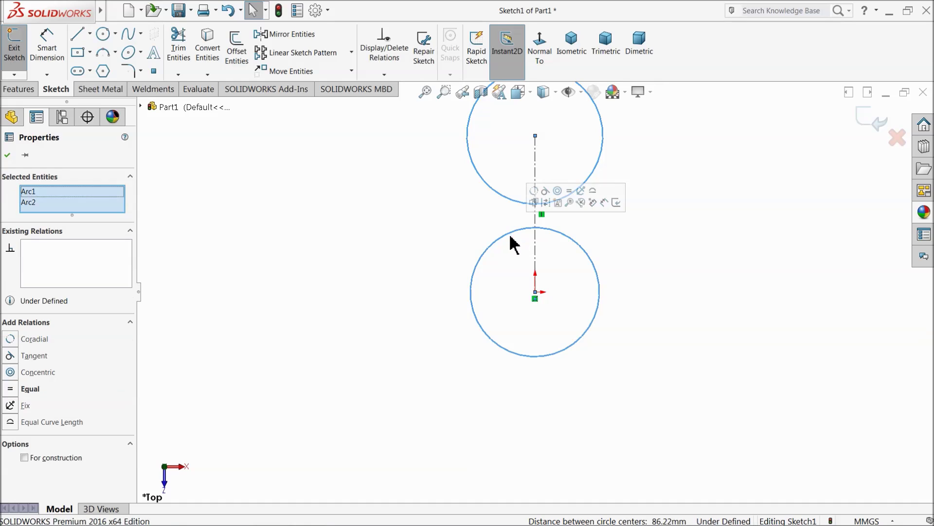
pyautogui.click(569, 191)
pyautogui.click(380, 210)
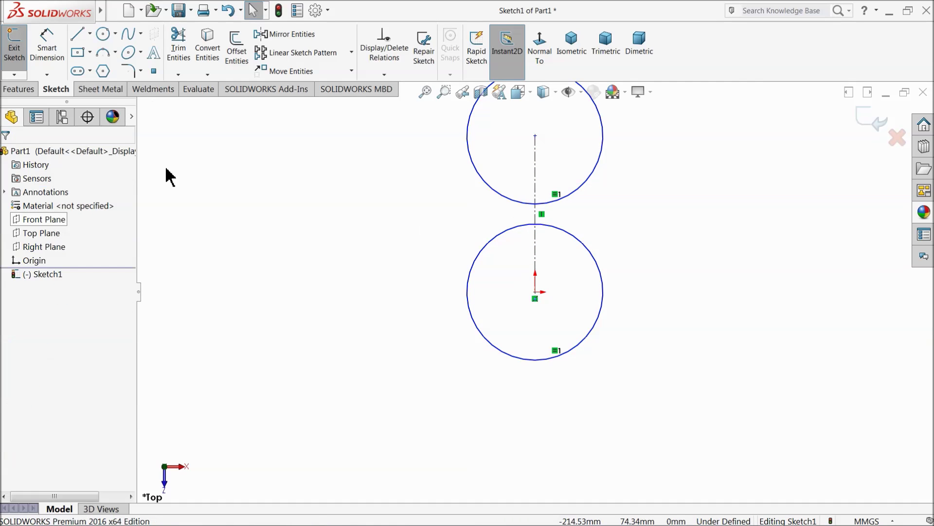
# Step: Dimension the bottom circle's diameter to 22 and the centerline length to 30
pyautogui.click(44, 63)
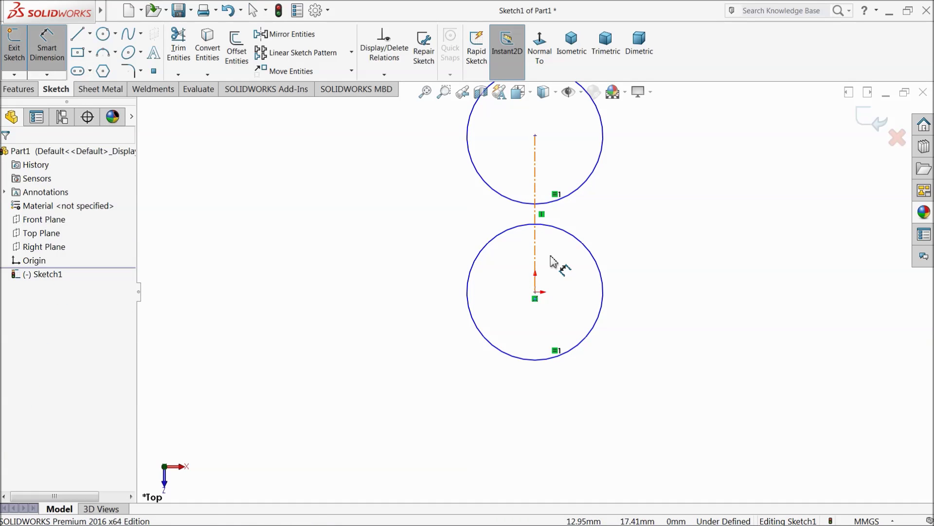
pyautogui.click(603, 288)
pyautogui.click(645, 292)
pyautogui.write('22')
pyautogui.press('Return')
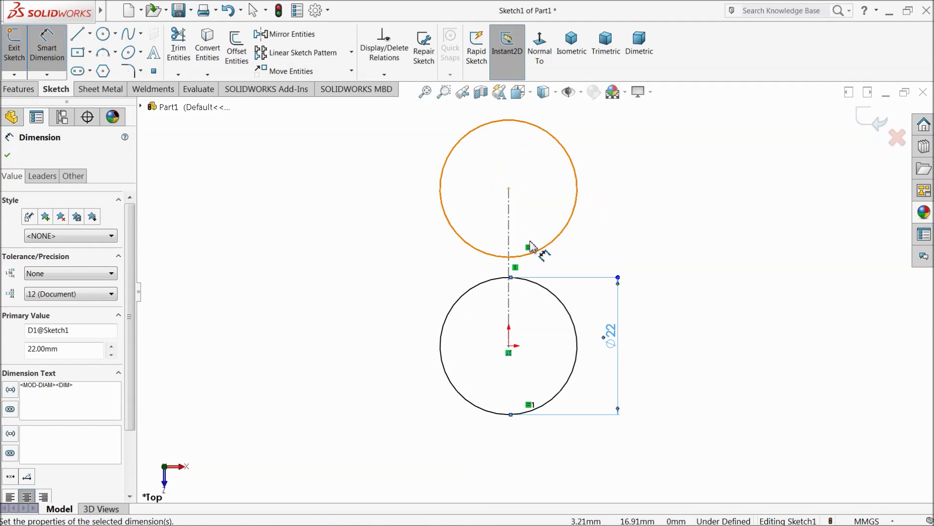
pyautogui.click(510, 256)
pyautogui.click(408, 258)
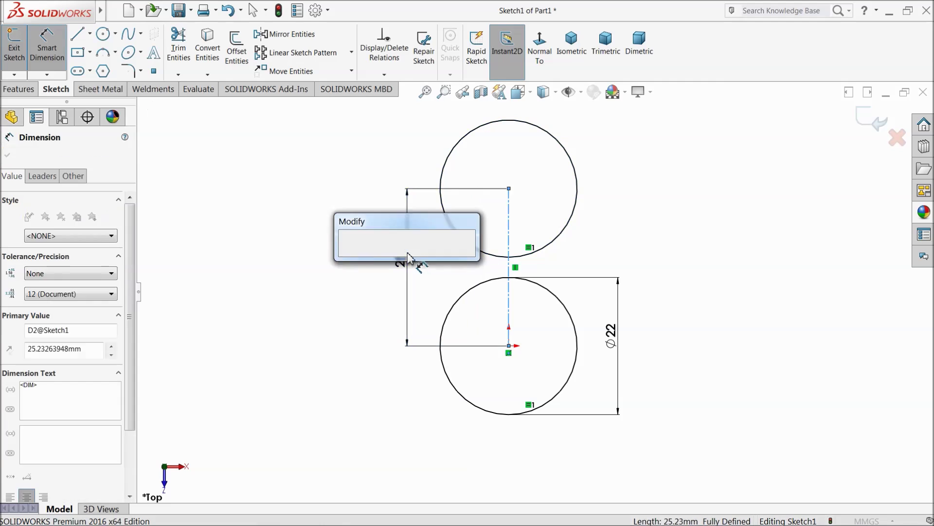
pyautogui.write('30')
pyautogui.press('Return')
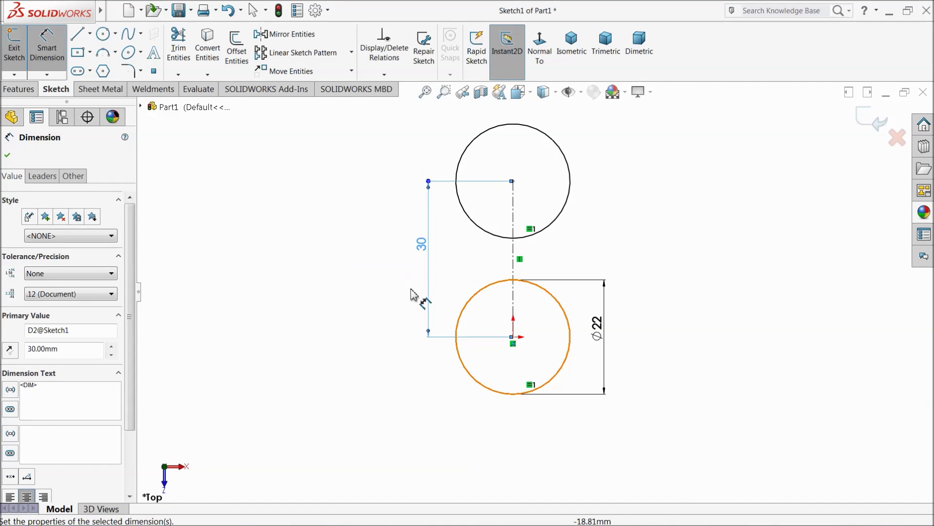
pyautogui.click(7, 155)
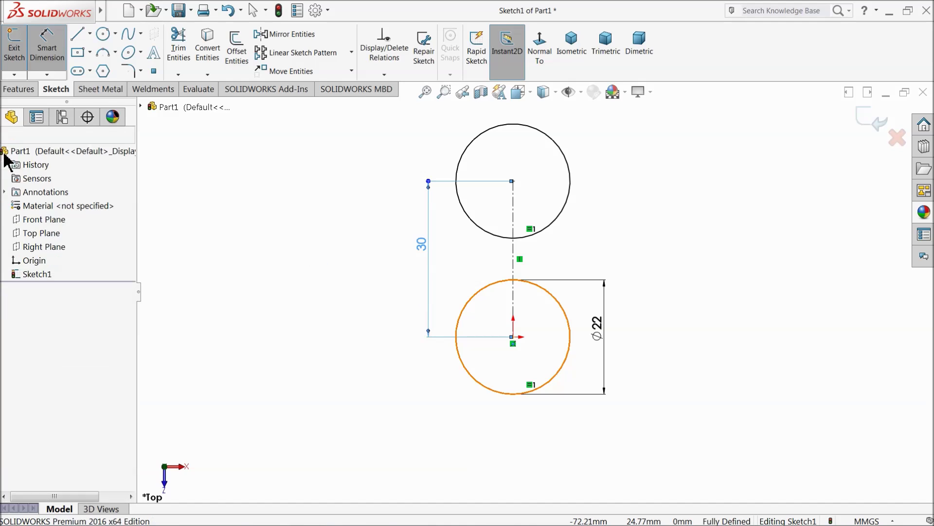
# Step: Circular-pattern the upper circle around the origin with 3 instances
pyautogui.click(352, 53)
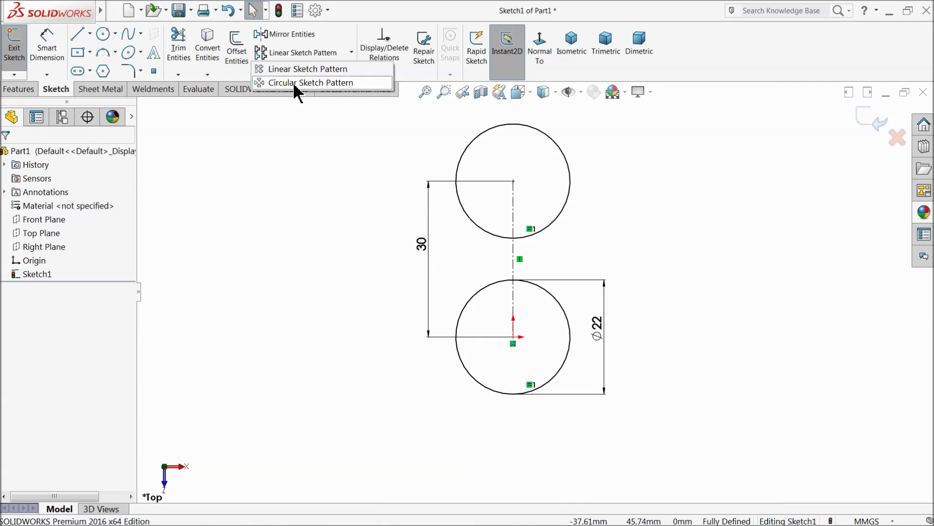
pyautogui.click(297, 83)
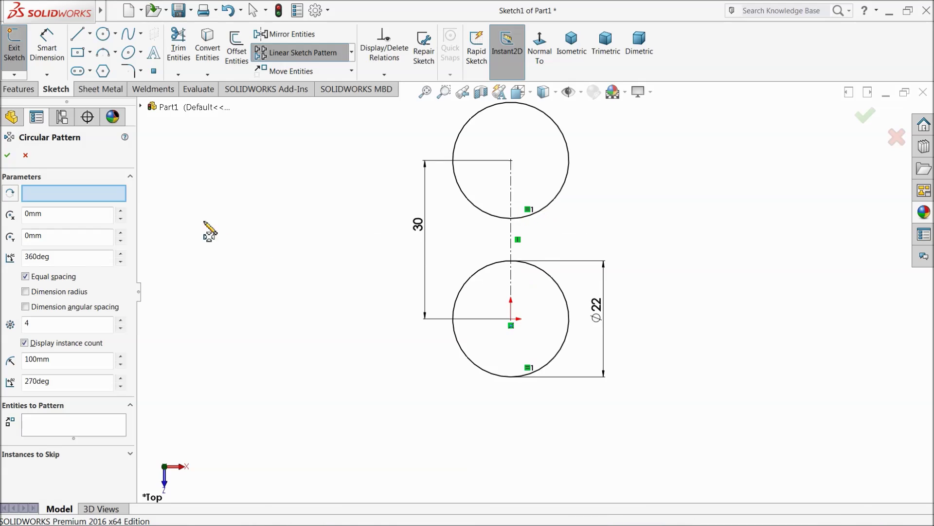
pyautogui.click(93, 430)
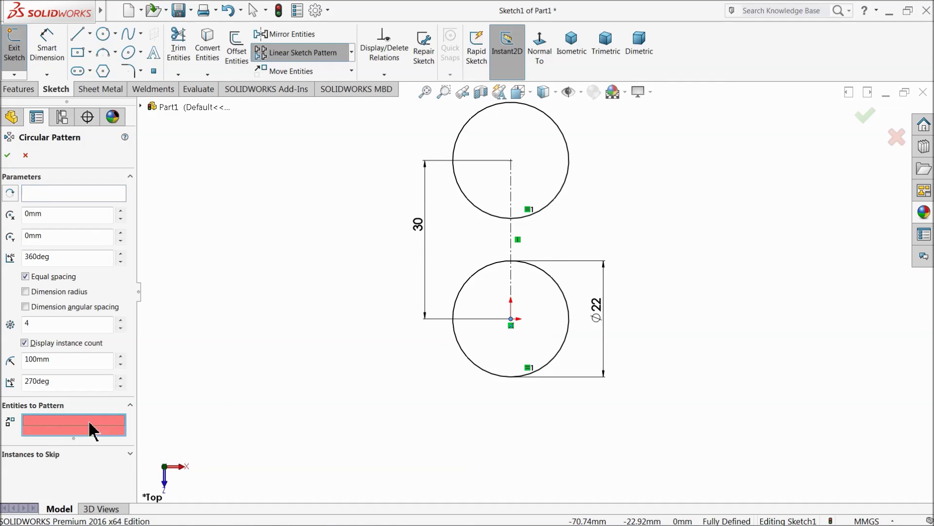
pyautogui.click(558, 194)
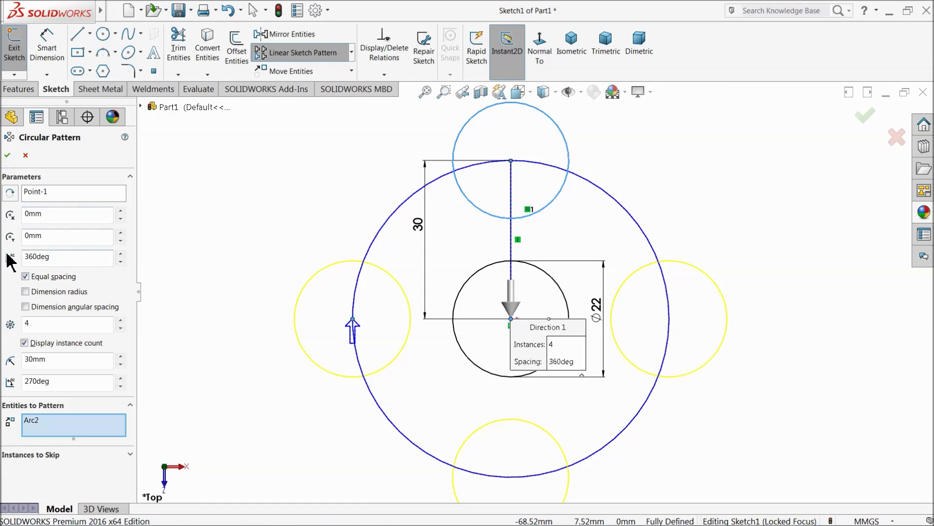
pyautogui.click(120, 320)
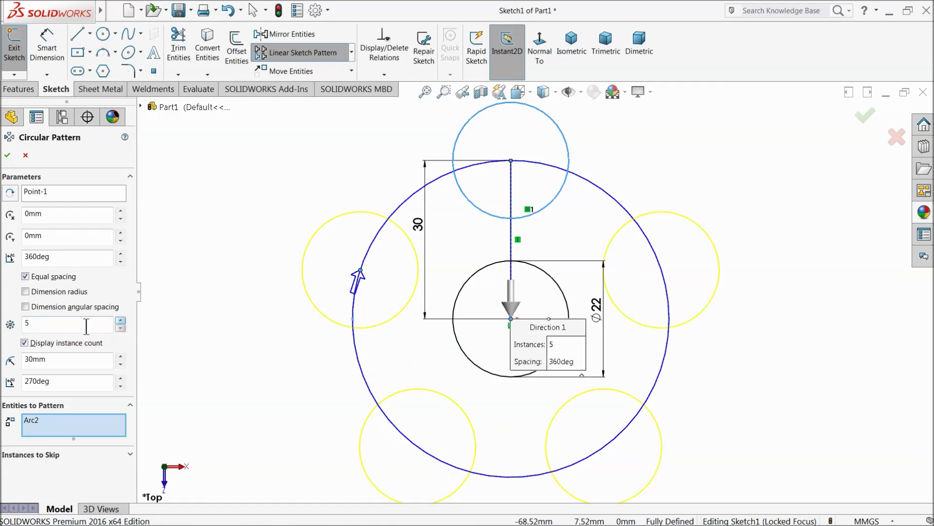
pyautogui.click(121, 328)
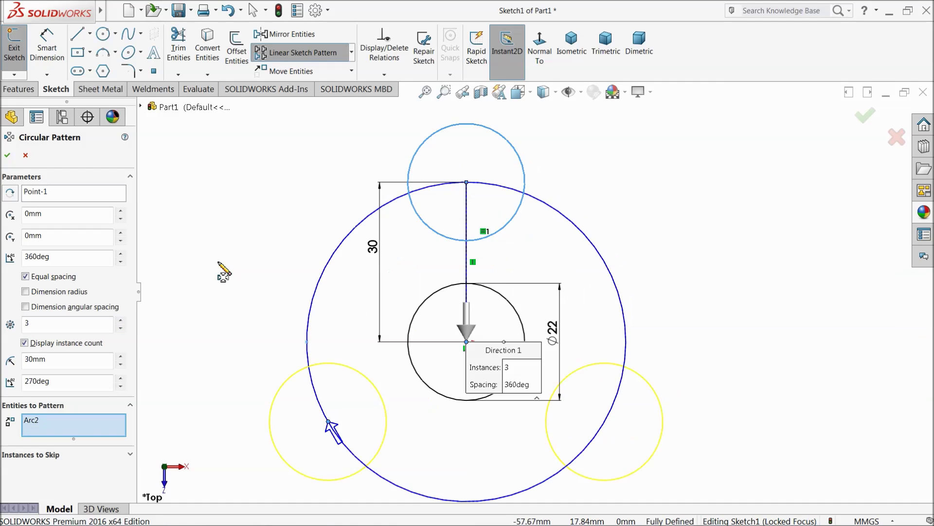
pyautogui.click(7, 156)
# Step: Fully define the sketch with automatic dimensions and move the ⌀22 dimension inside the middle circle
pyautogui.click(236, 192)
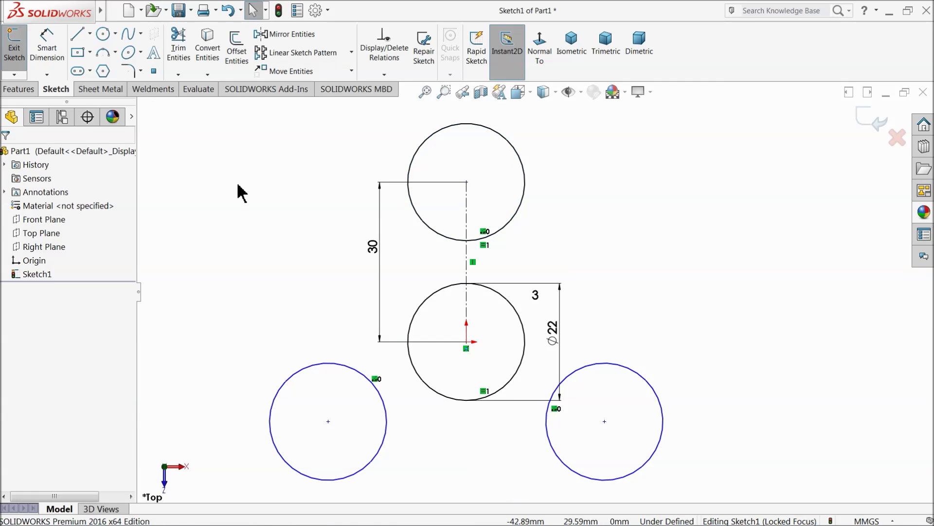
pyautogui.scroll(-2, 328, 244)
pyautogui.scroll(-2, 396, 324)
pyautogui.scroll(2, 462, 234)
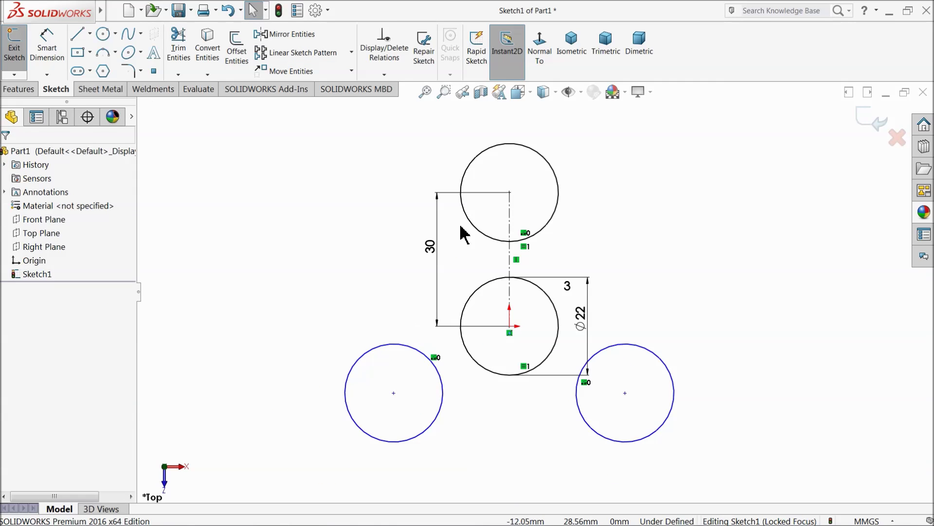
pyautogui.click(384, 74)
pyautogui.click(390, 116)
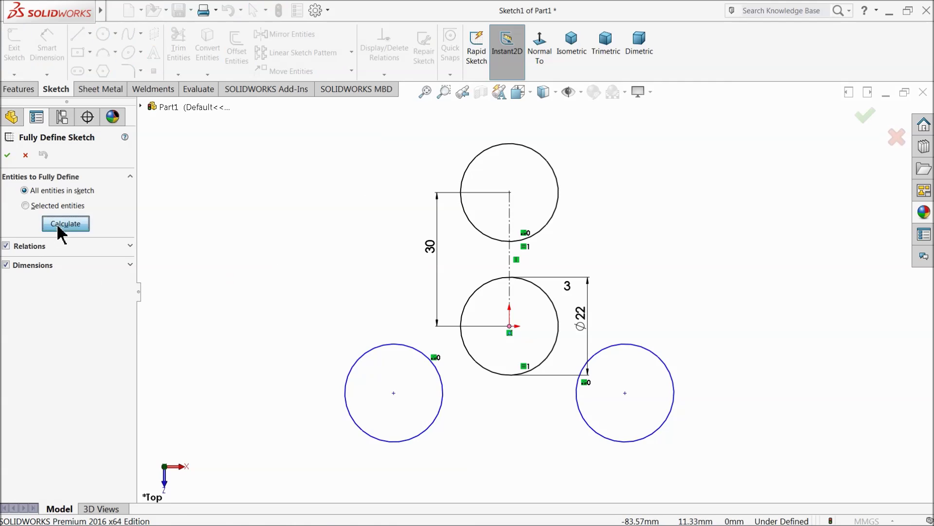
pyautogui.click(62, 225)
pyautogui.click(9, 155)
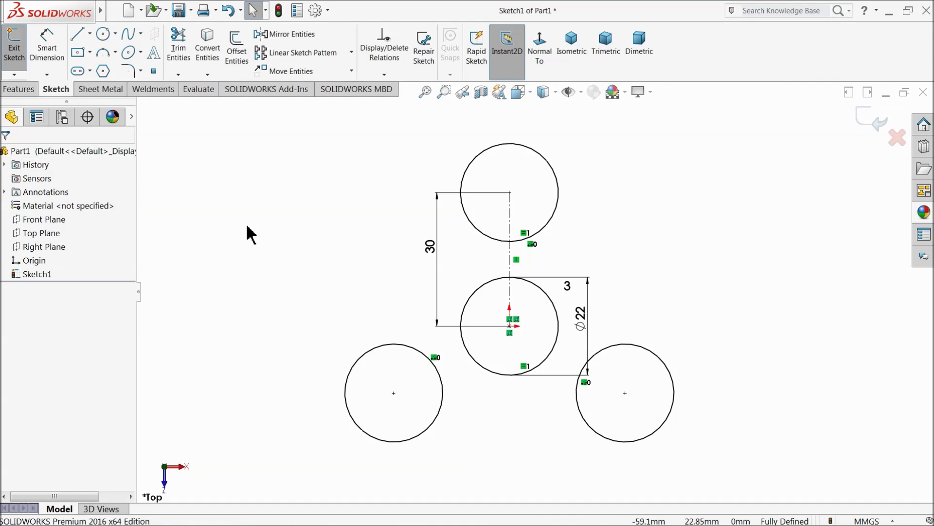
pyautogui.moveTo(580, 325); pyautogui.dragTo(532, 319)
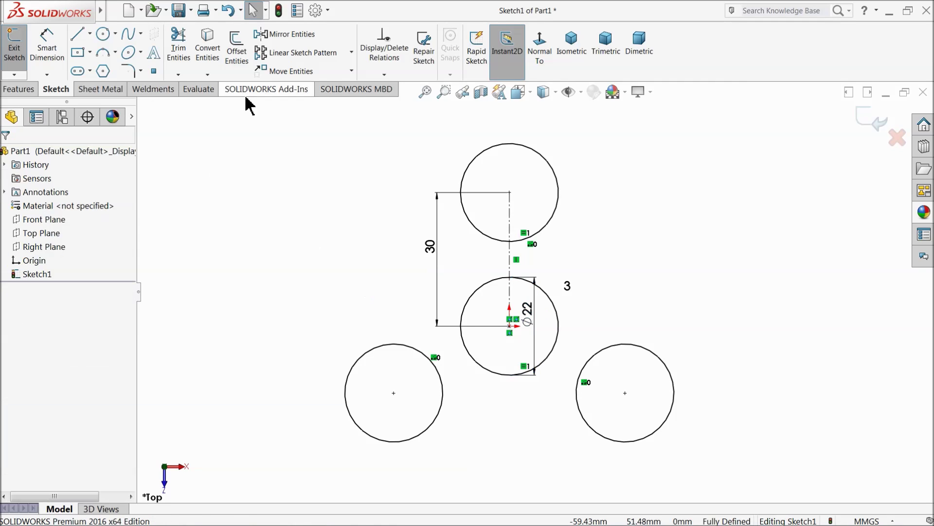
# Step: Offset the top, lower-left and lower-right circles outward by 5 mm, then move the 30 dimension left
pyautogui.click(237, 59)
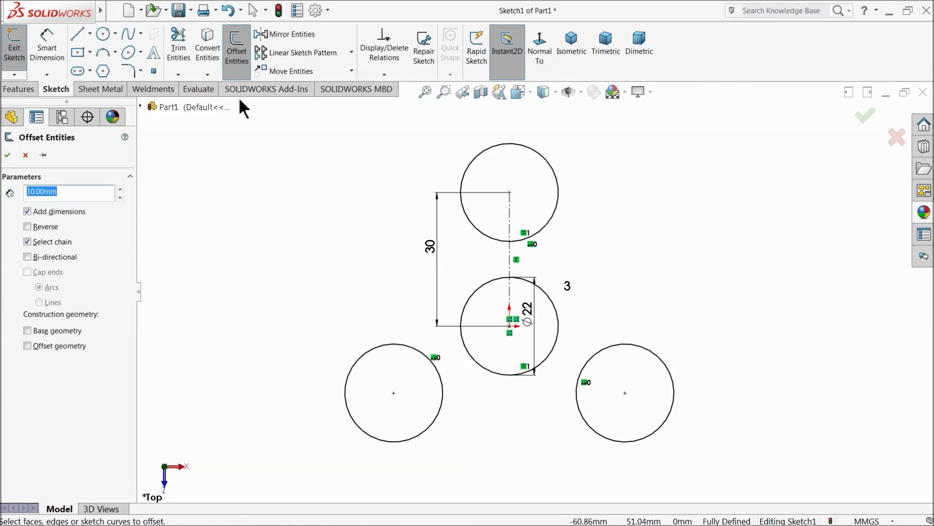
pyautogui.click(553, 227)
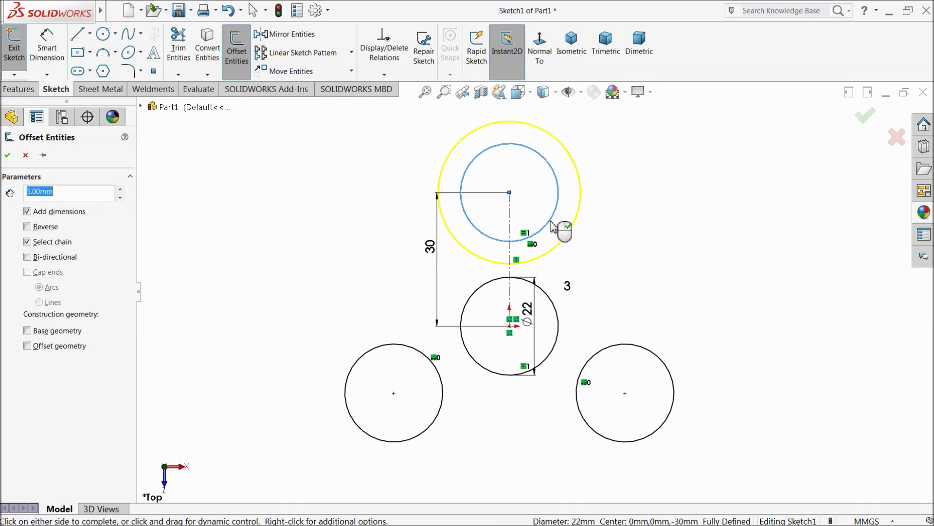
pyautogui.click(422, 357)
pyautogui.click(594, 359)
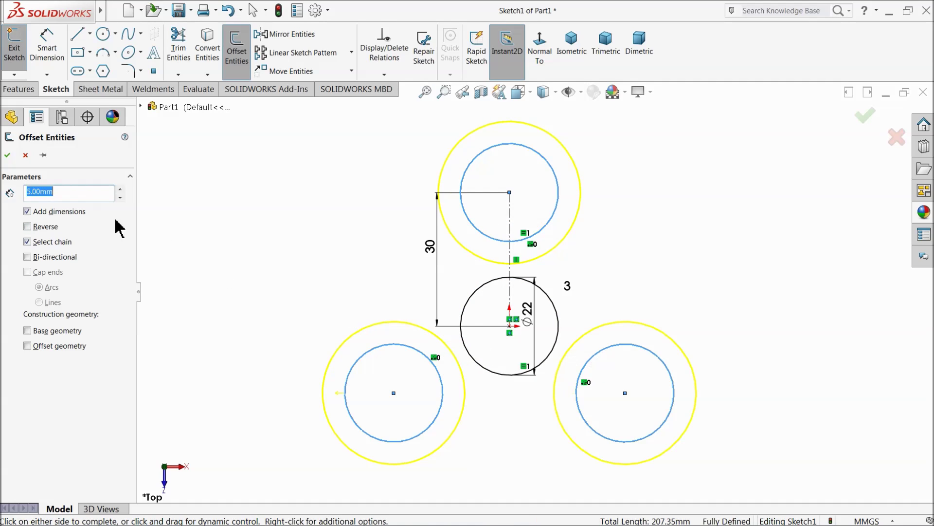
pyautogui.click(7, 155)
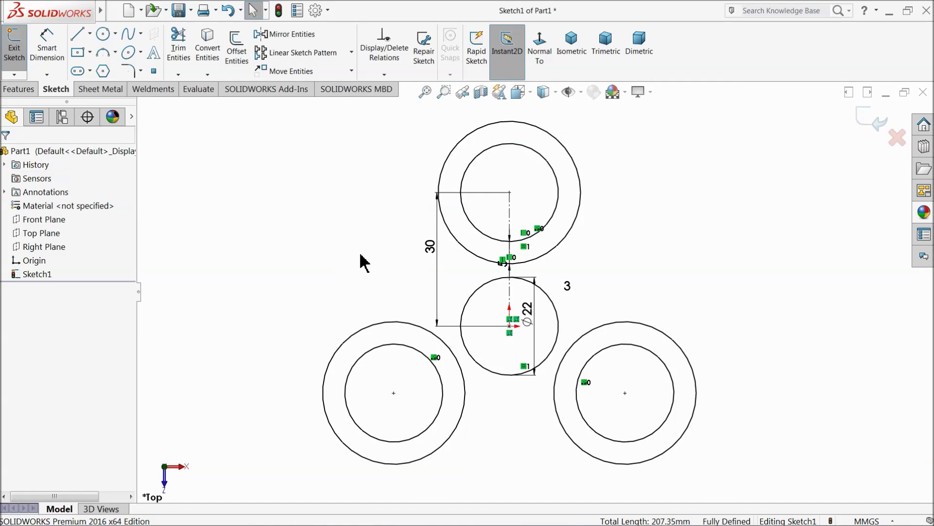
pyautogui.scroll(1, 458, 292)
pyautogui.moveTo(451, 256); pyautogui.dragTo(251, 245)
# Step: Draw a three-point arc bridging the lower-left and lower-right outer rings
pyautogui.click(173, 204)
pyautogui.click(103, 52)
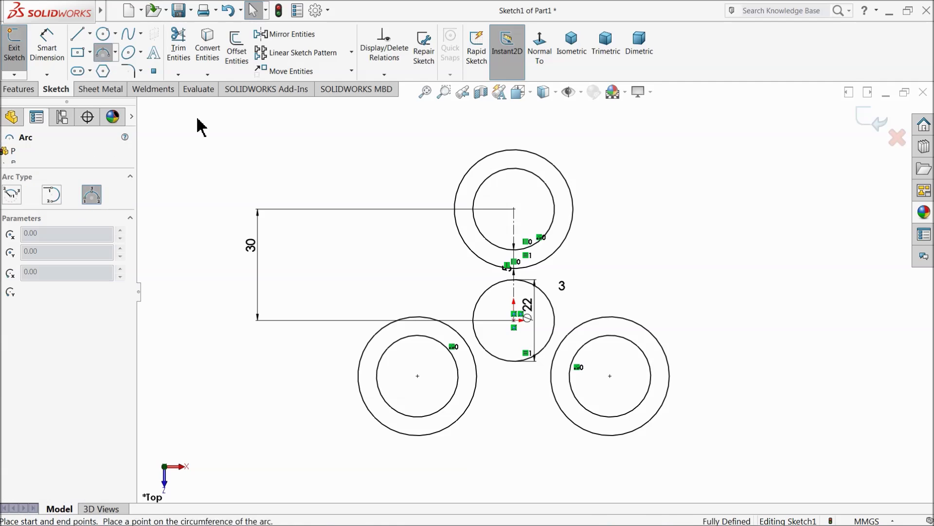
pyautogui.scroll(-2, 513, 411)
pyautogui.scroll(-4, 514, 411)
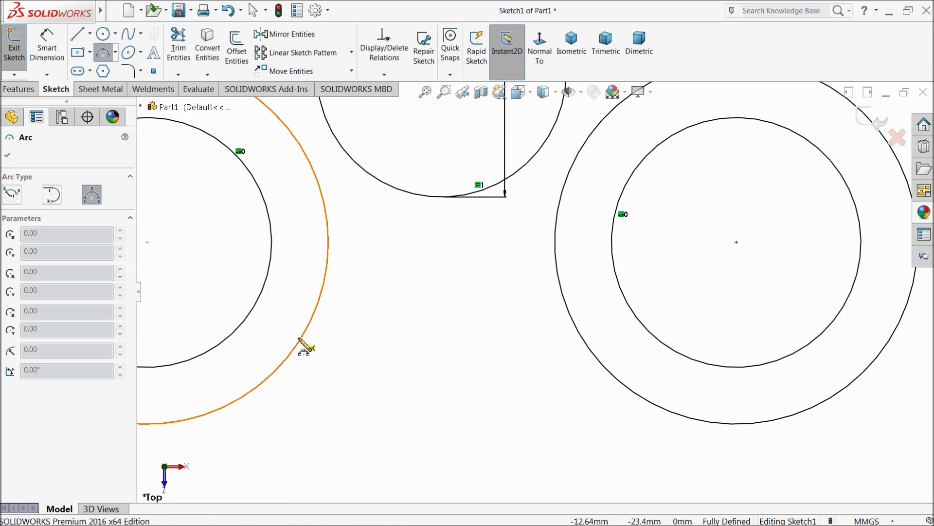
pyautogui.click(301, 340)
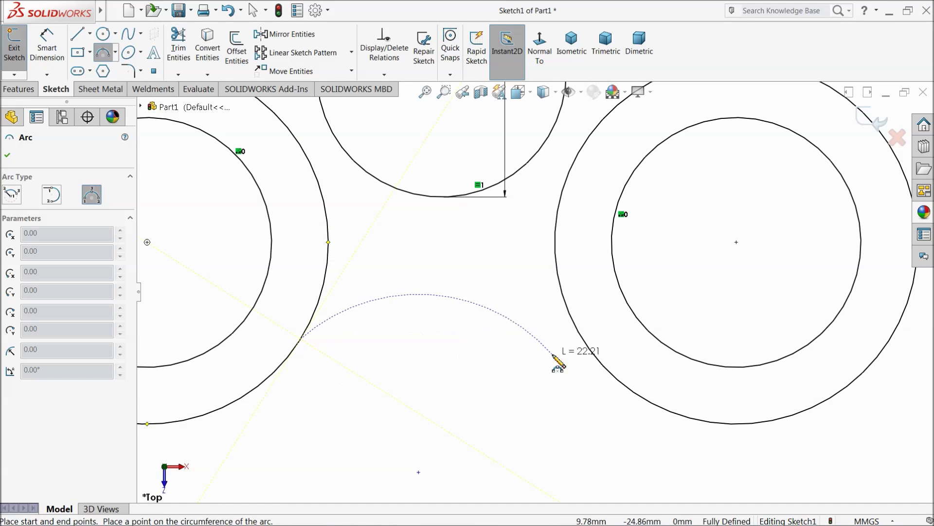
pyautogui.click(604, 368)
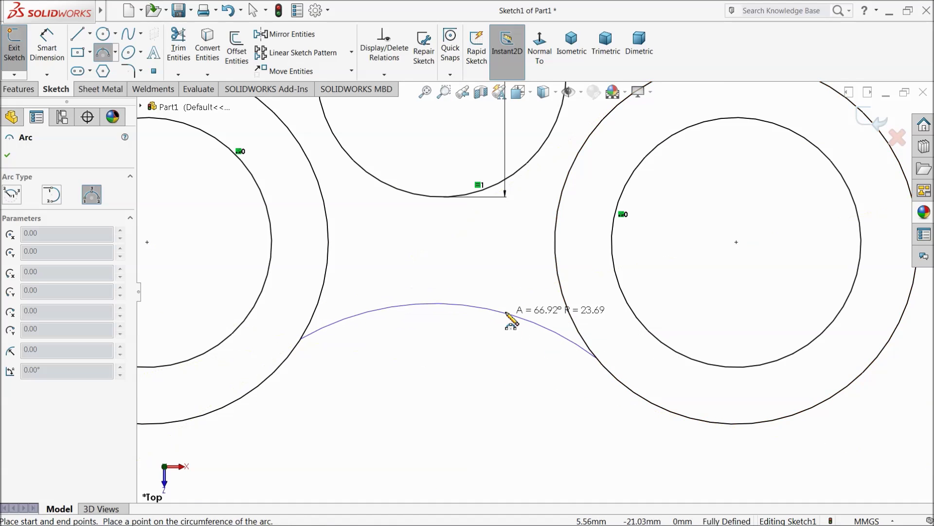
pyautogui.click(506, 313)
# Step: Draw arcs from the top ring to the lower-left ring and to the lower-right ring
pyautogui.scroll(3, 374, 305)
pyautogui.scroll(2, 445, 225)
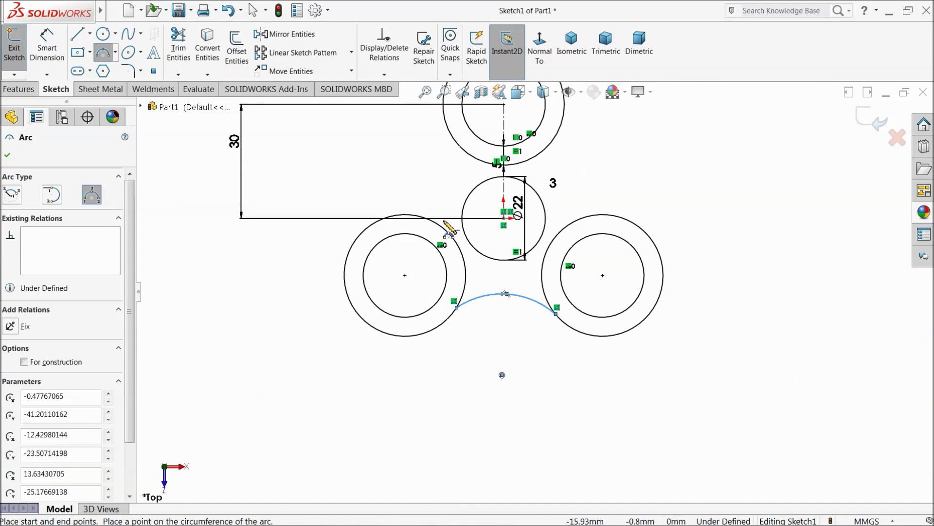
pyautogui.scroll(-3, 480, 184)
pyautogui.click(466, 190)
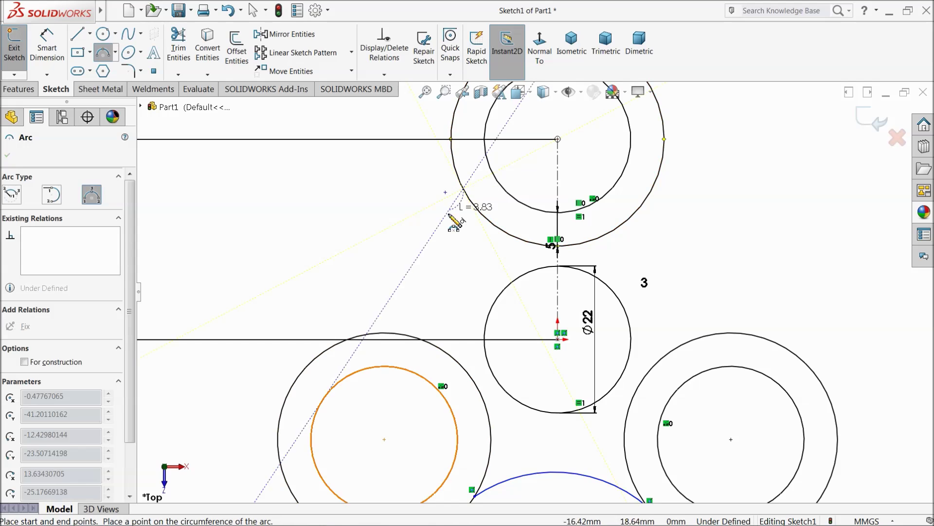
pyautogui.click(377, 333)
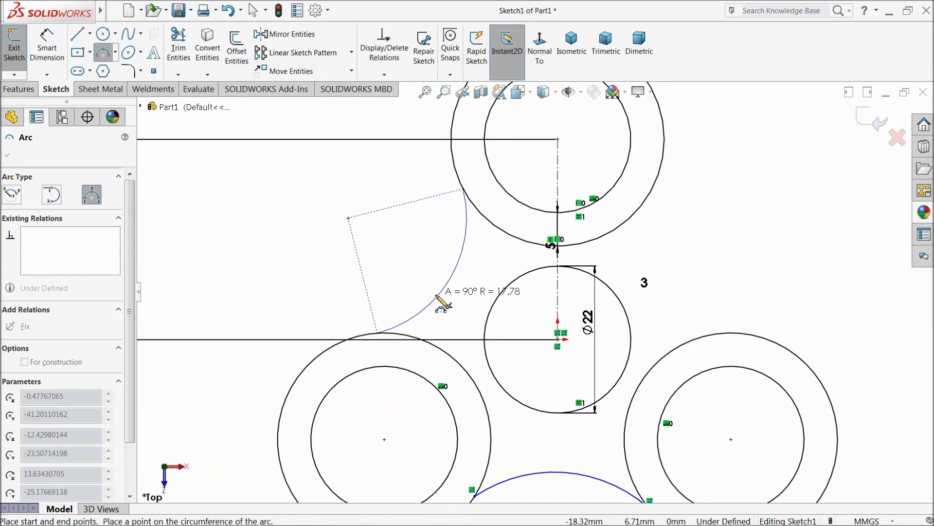
pyautogui.click(448, 303)
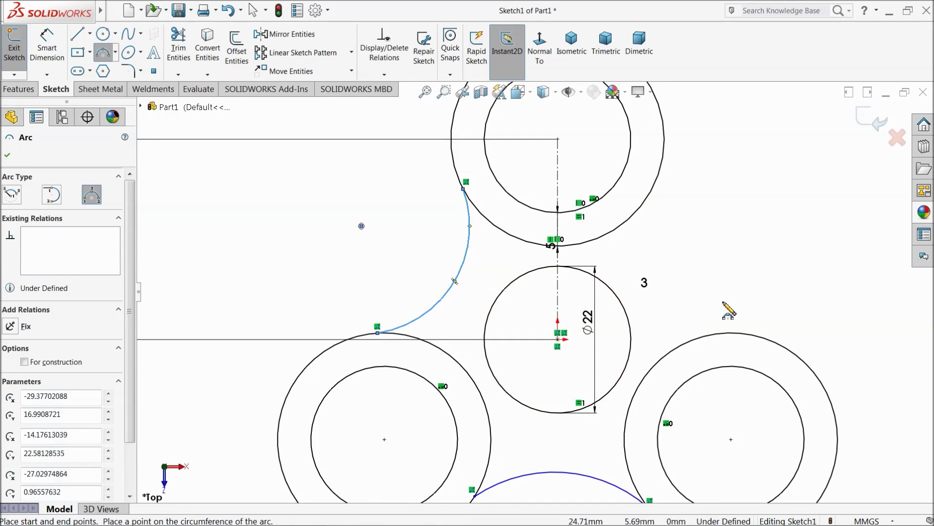
pyautogui.scroll(-2, 731, 313)
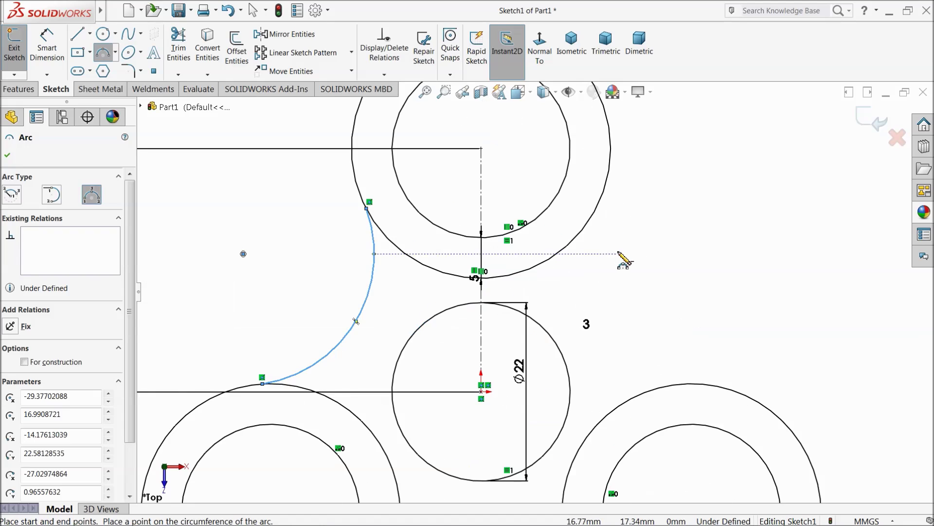
pyautogui.click(586, 226)
pyautogui.click(670, 374)
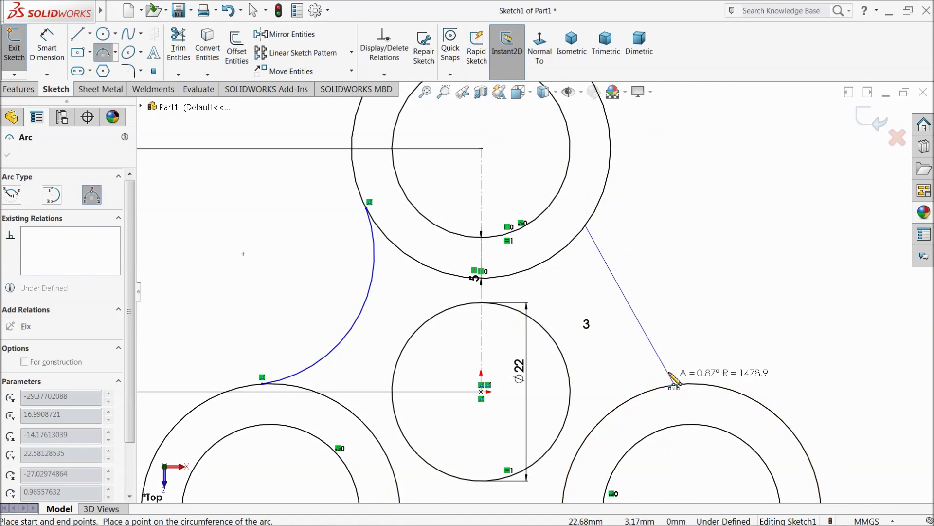
pyautogui.click(642, 354)
pyautogui.rightClick(668, 185)
pyautogui.click(694, 219)
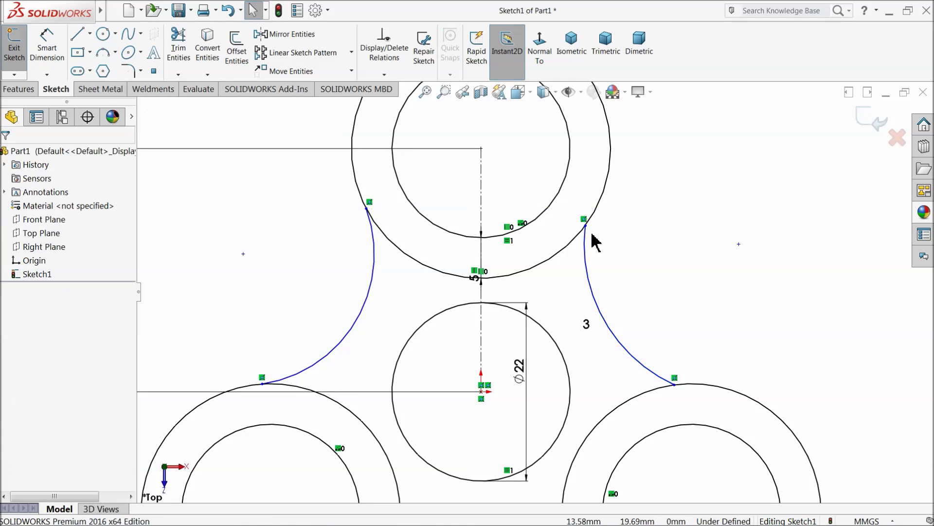
pyautogui.scroll(-3, 595, 242)
# Step: Make the right arc tangent to the top ring and the lower-right ring
pyautogui.moveTo(632, 219); pyautogui.dragTo(549, 273)
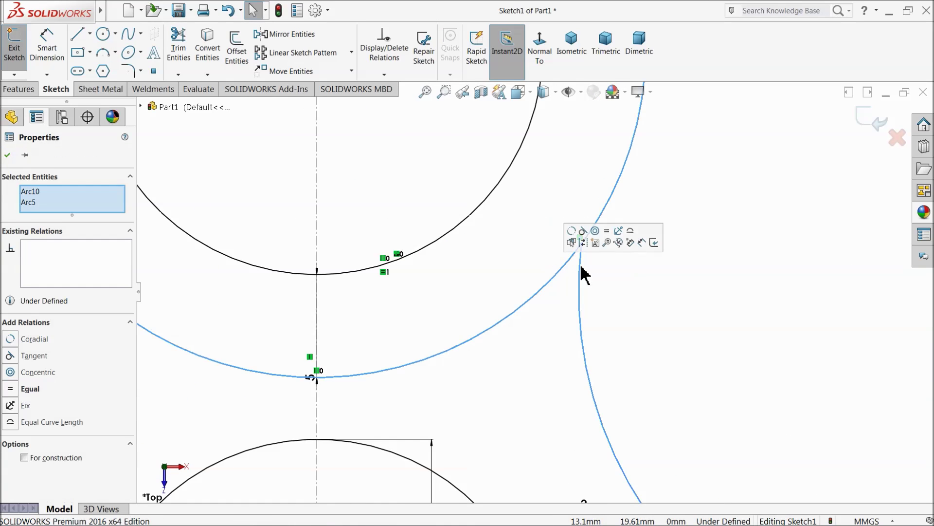
pyautogui.click(584, 235)
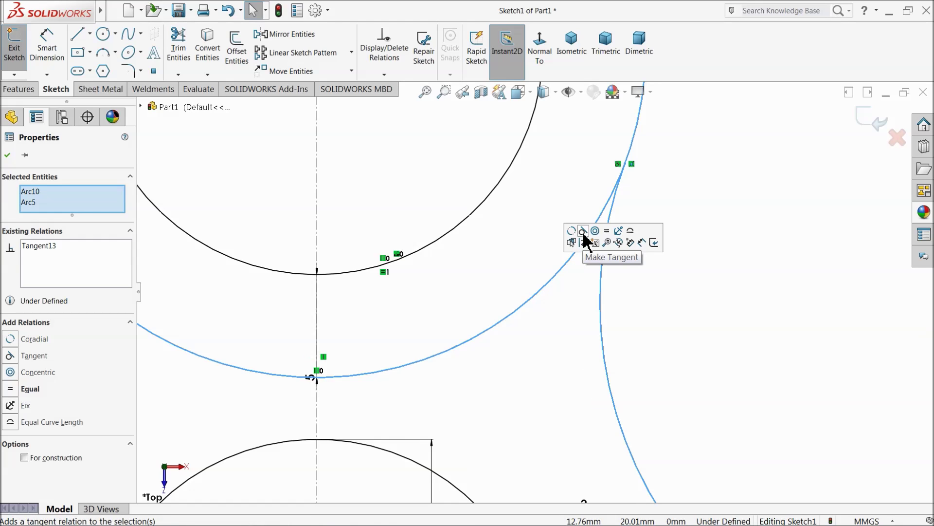
pyautogui.scroll(5, 646, 307)
pyautogui.scroll(-3, 593, 414)
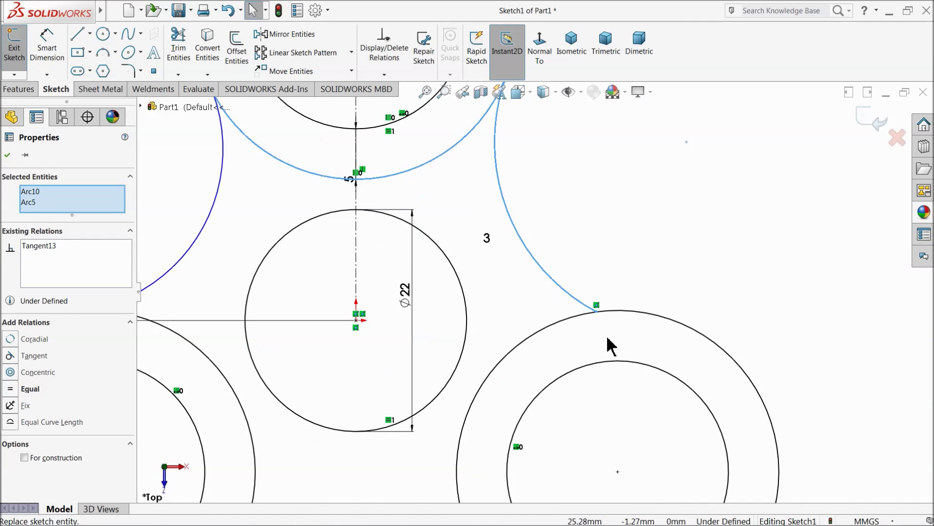
pyautogui.click(620, 308)
pyautogui.moveTo(621, 297); pyautogui.dragTo(579, 326)
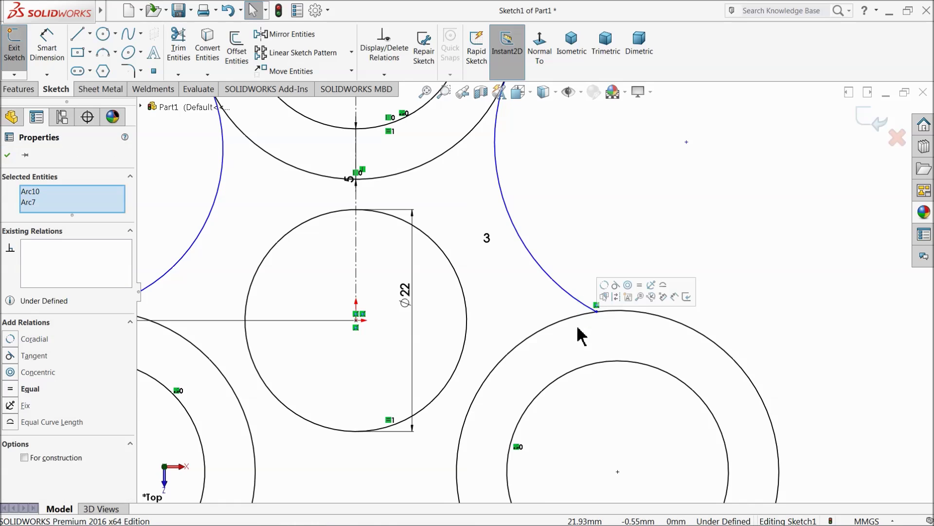
pyautogui.click(614, 288)
pyautogui.click(626, 238)
# Step: Make the left arc tangent to the top ring and the lower-left ring
pyautogui.scroll(4, 459, 292)
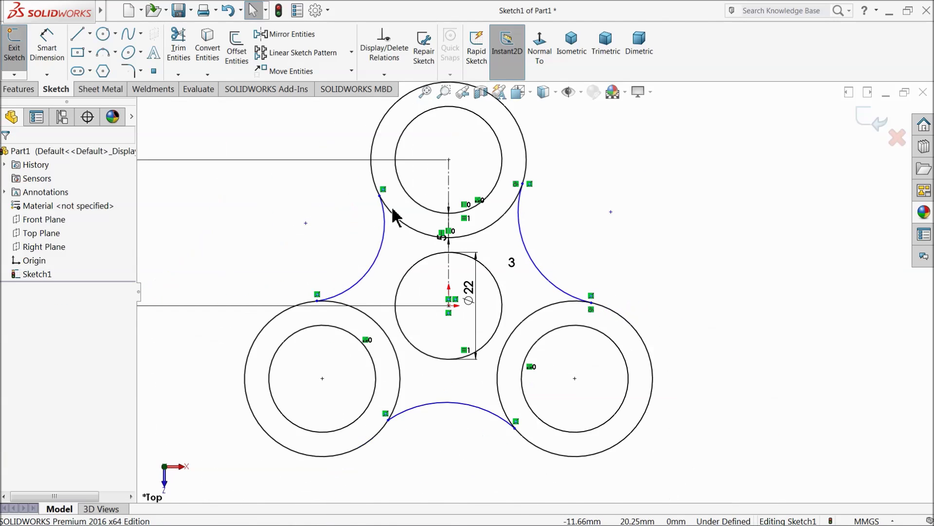
pyautogui.scroll(-6, 431, 214)
pyautogui.moveTo(456, 207); pyautogui.dragTo(409, 279)
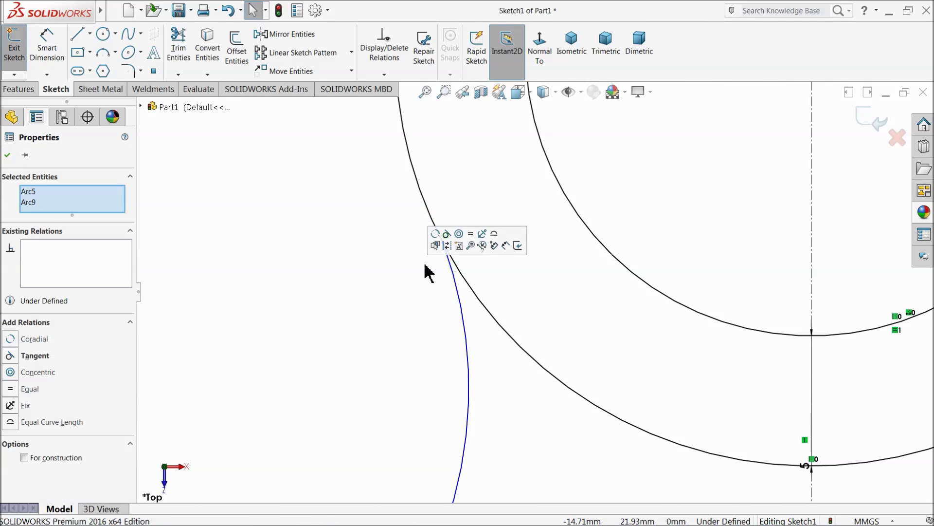
pyautogui.click(447, 234)
pyautogui.click(368, 288)
pyautogui.scroll(4, 457, 340)
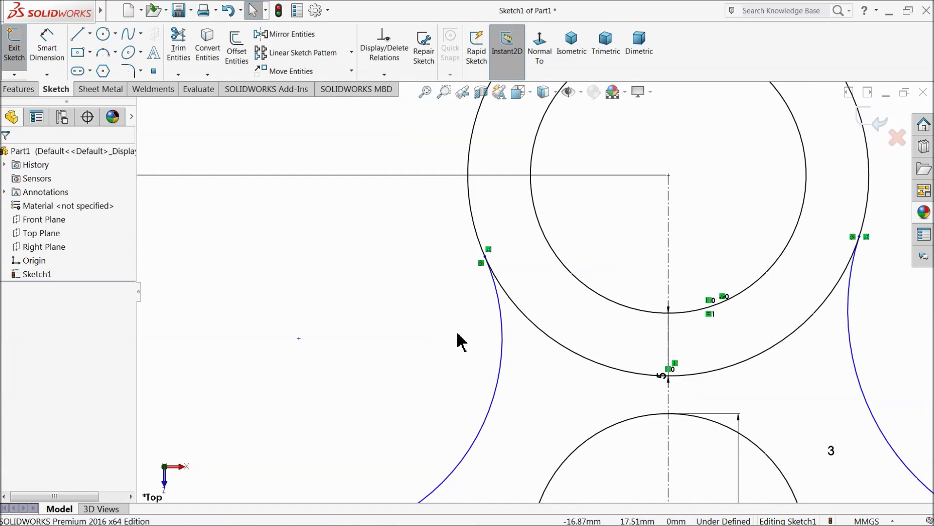
pyautogui.scroll(-6, 494, 389)
pyautogui.scroll(-2, 452, 384)
pyautogui.moveTo(437, 284); pyautogui.dragTo(390, 326)
pyautogui.click(428, 283)
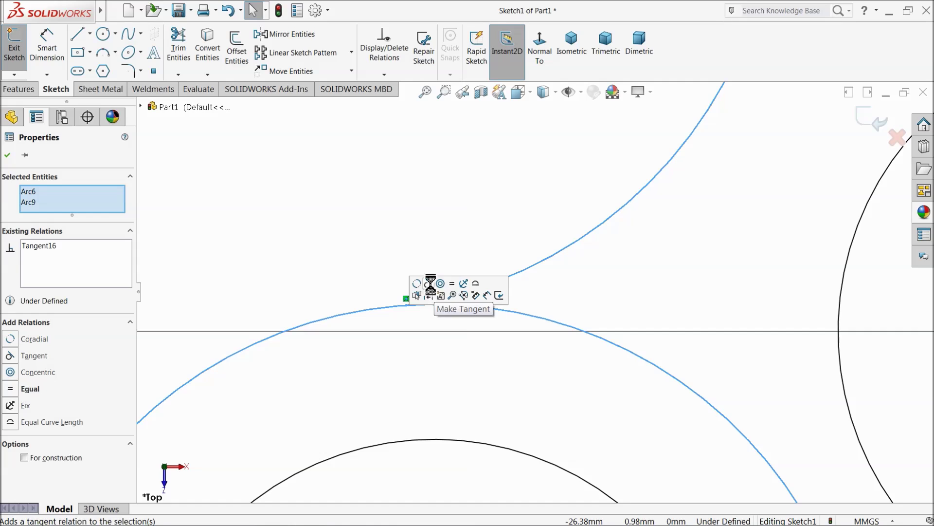
pyautogui.click(388, 244)
# Step: Make the bottom arc tangent to the lower-left and lower-right rings
pyautogui.scroll(5, 492, 339)
pyautogui.scroll(-8, 580, 388)
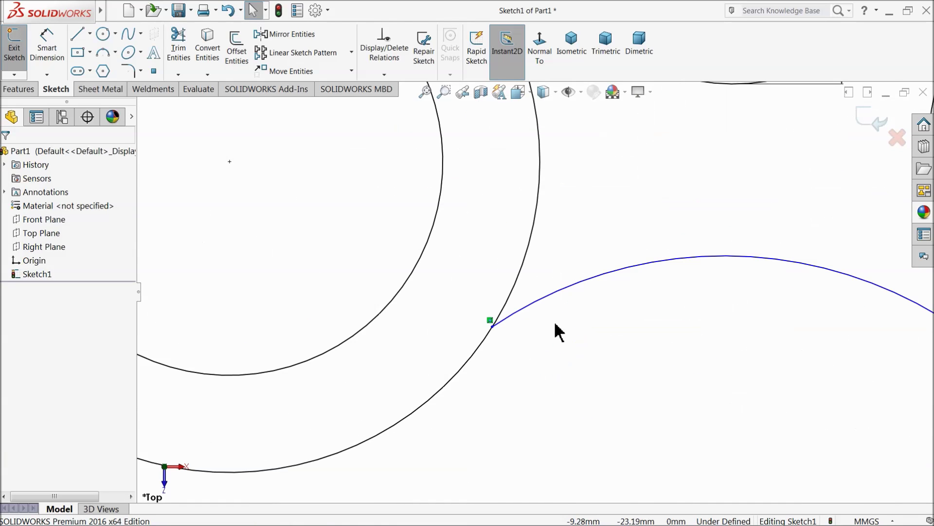
pyautogui.moveTo(473, 337); pyautogui.dragTo(483, 258)
pyautogui.click(522, 216)
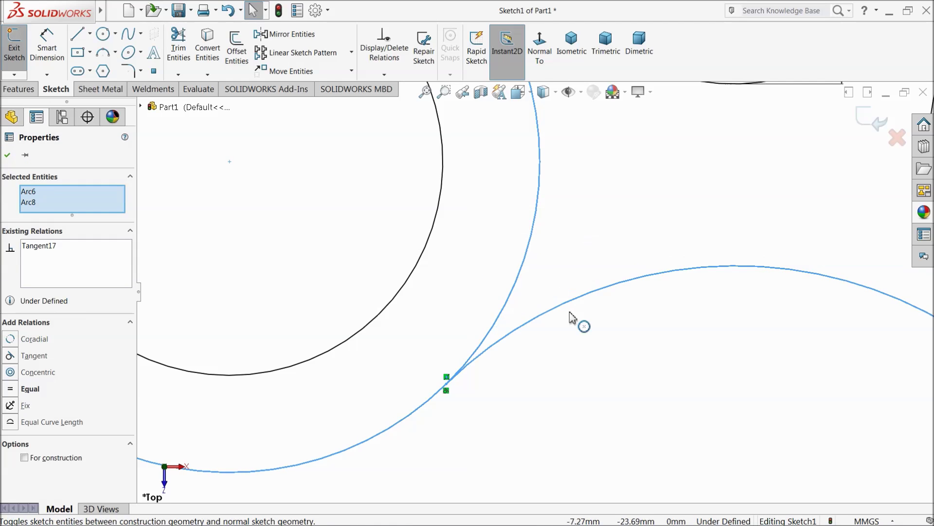
pyautogui.click(626, 364)
pyautogui.scroll(4, 630, 365)
pyautogui.scroll(-3, 732, 327)
pyautogui.moveTo(643, 345); pyautogui.dragTo(677, 311)
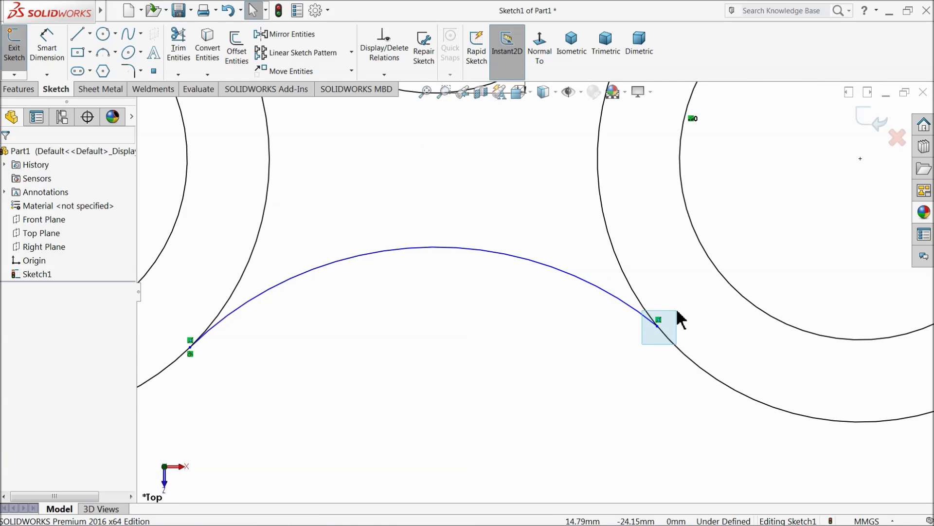
pyautogui.moveTo(674, 323); pyautogui.dragTo(680, 309)
pyautogui.click(646, 313)
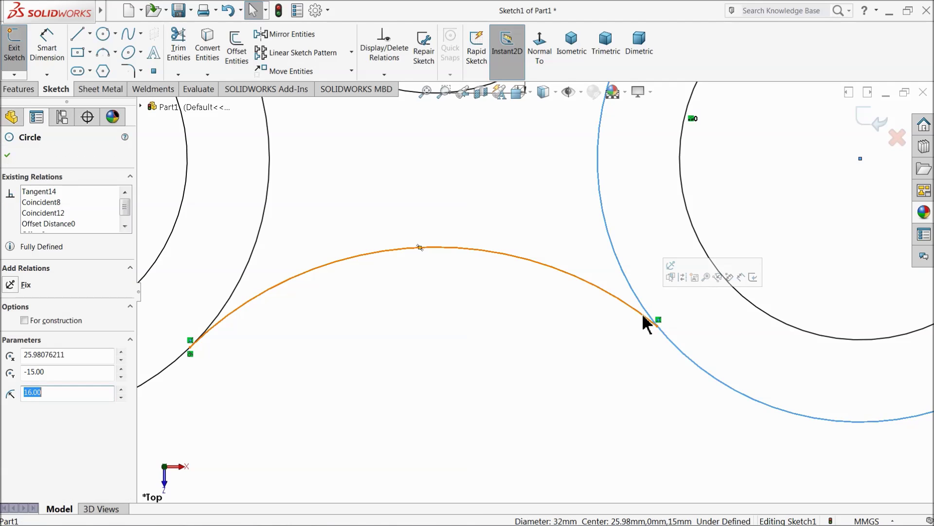
pyautogui.keyDown('ctrl'); pyautogui.click(650, 317); pyautogui.keyUp('ctrl')
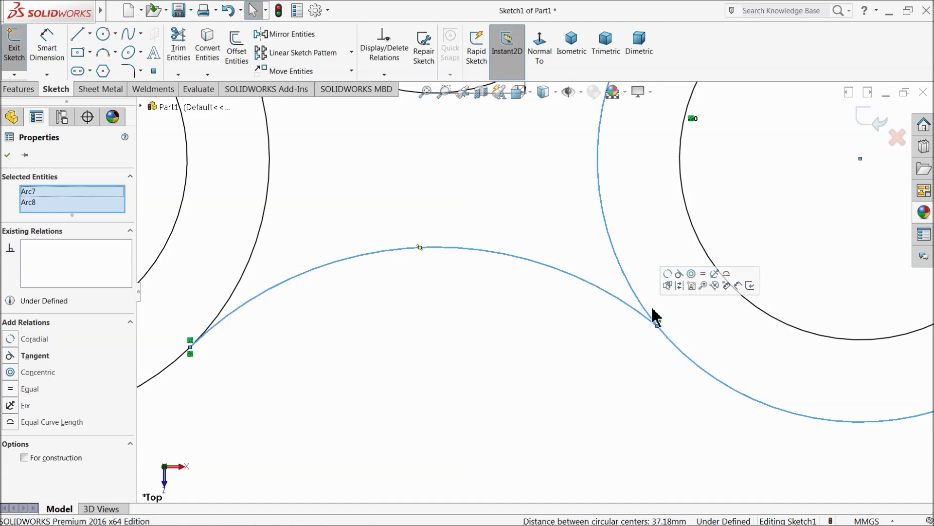
pyautogui.click(679, 273)
pyautogui.click(555, 334)
pyautogui.scroll(10, 528, 329)
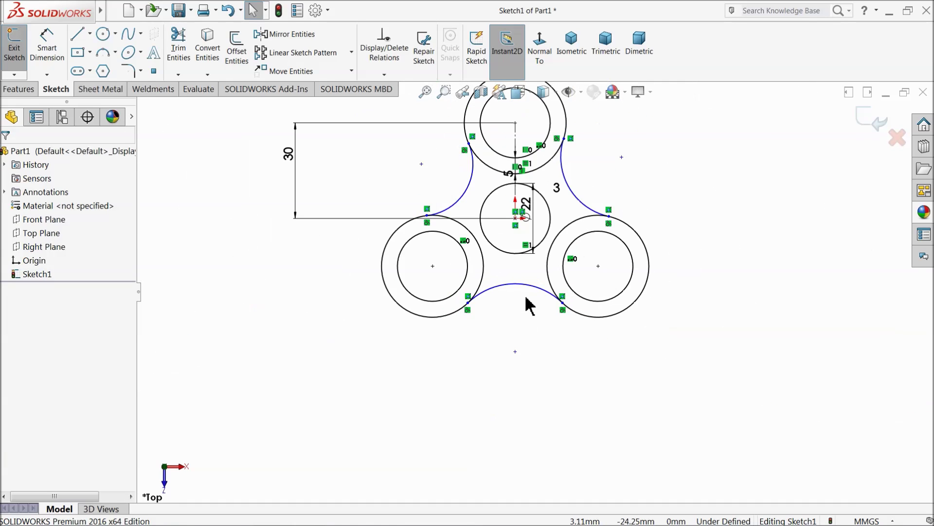
# Step: Dimension the right, left and bottom connecting arcs each to radius 15
pyautogui.scroll(-5, 539, 241)
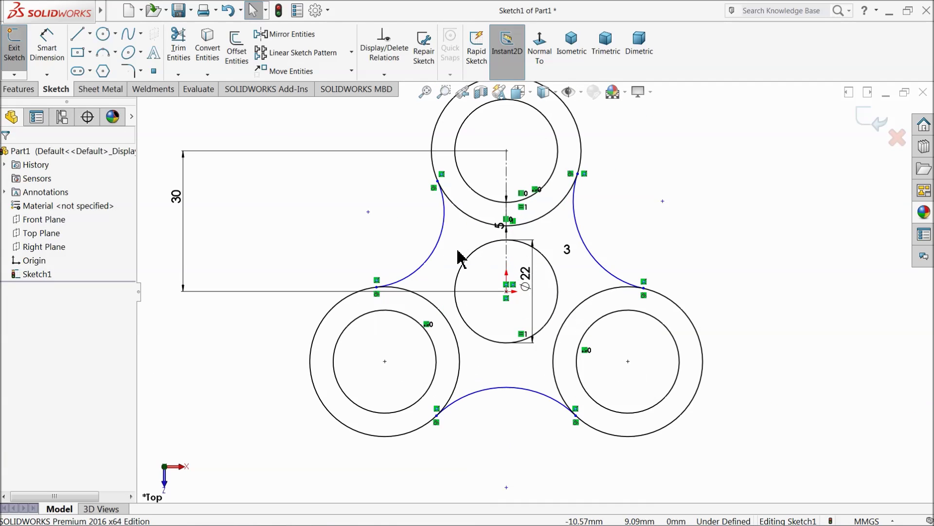
pyautogui.click(46, 49)
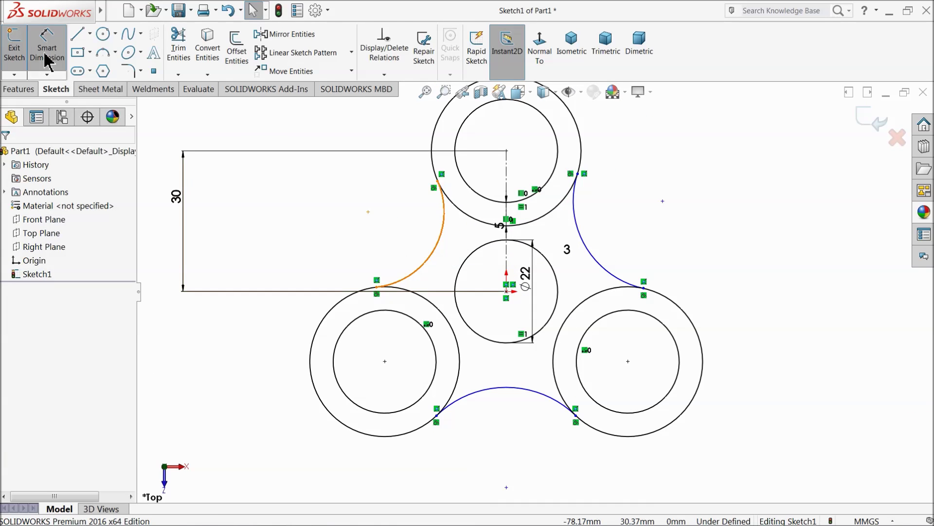
pyautogui.click(587, 249)
pyautogui.click(627, 230)
pyautogui.write('1')
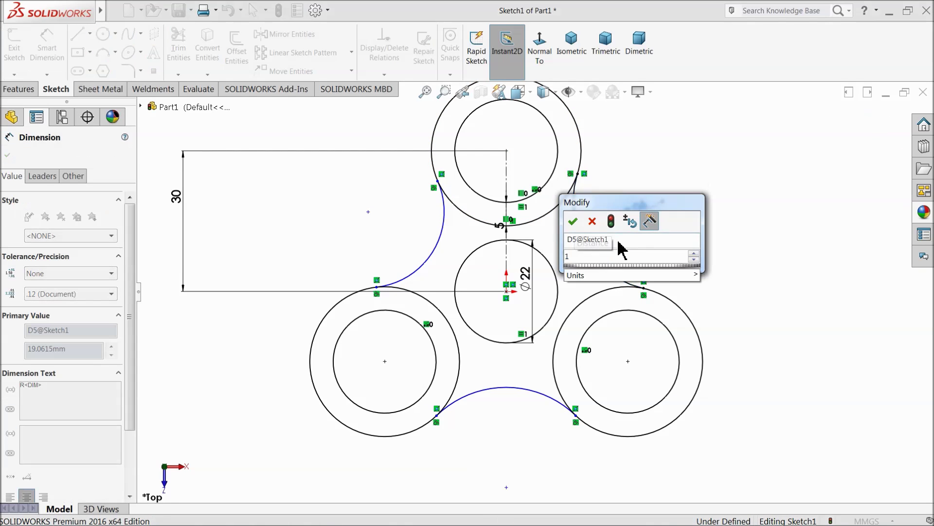
pyautogui.write('5')
pyautogui.press('Return')
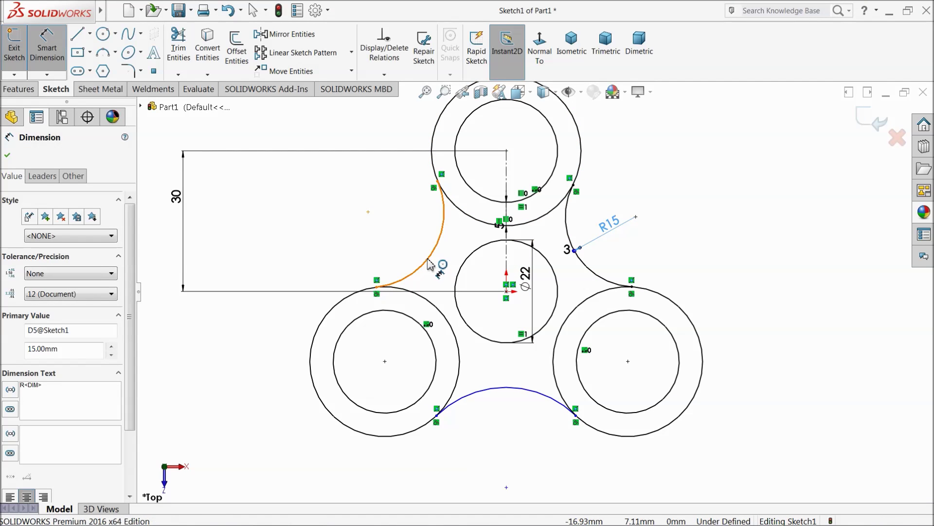
pyautogui.click(429, 264)
pyautogui.click(384, 229)
pyautogui.write('15')
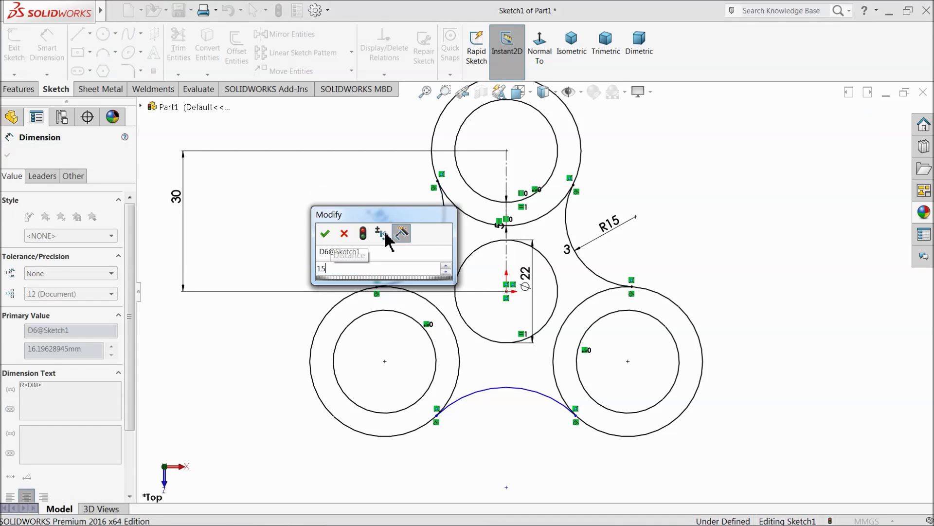
pyautogui.press('Return')
pyautogui.click(491, 391)
pyautogui.click(497, 419)
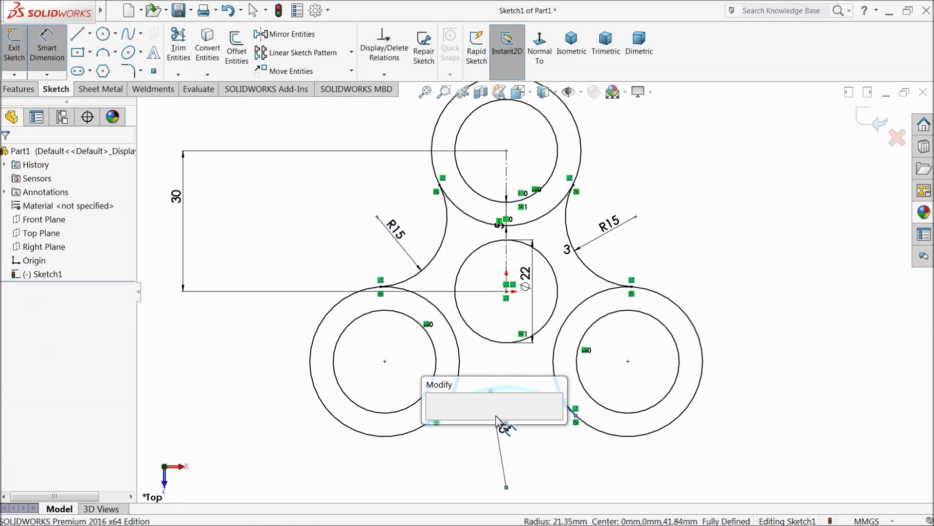
pyautogui.write('15')
pyautogui.press('Return')
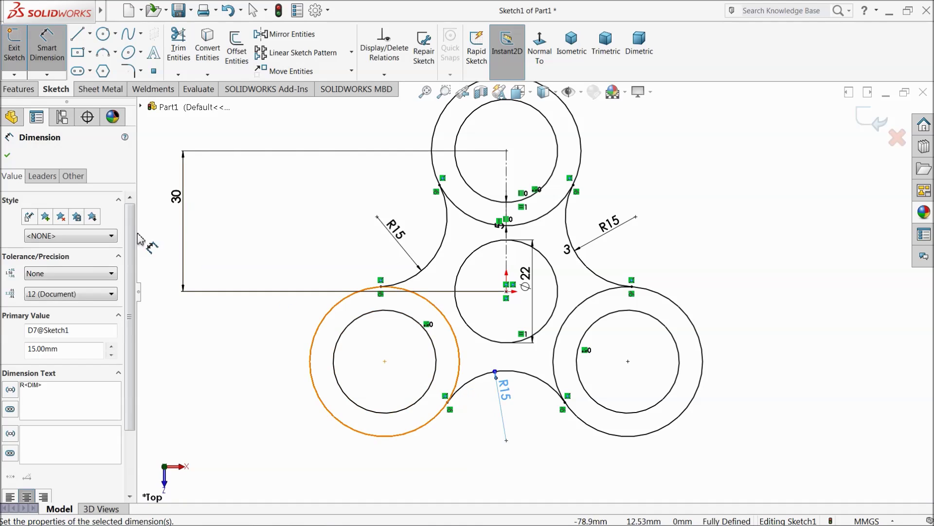
pyautogui.click(8, 155)
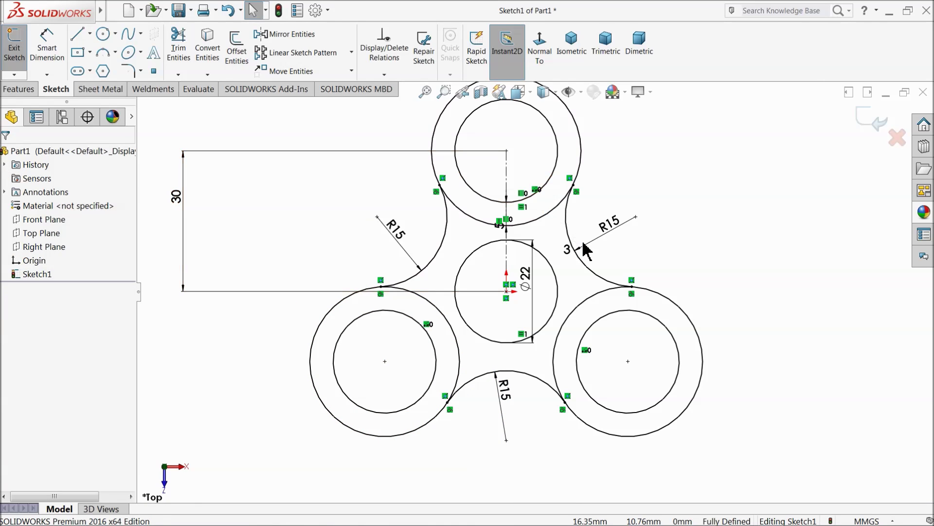
# Step: Add a driven 5 reference dimension between the top inner and outer circles
pyautogui.scroll(3, 531, 244)
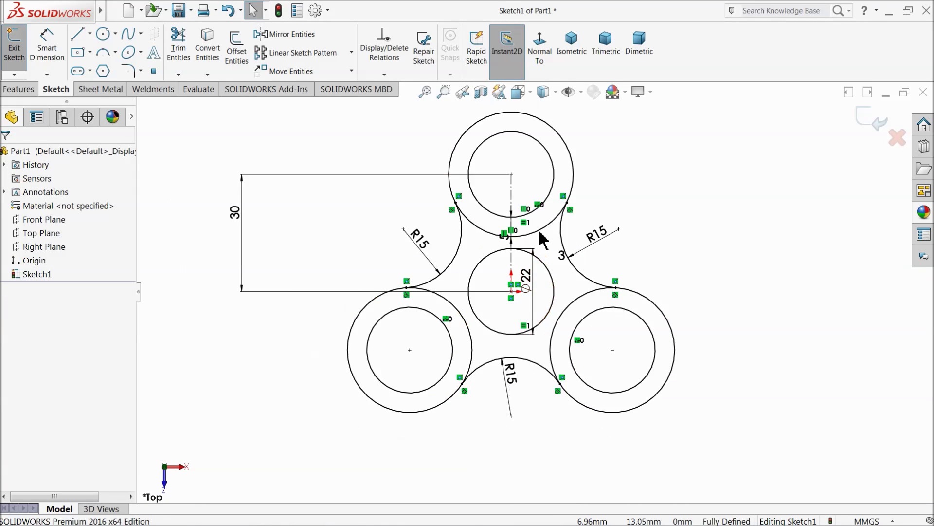
pyautogui.scroll(-2, 563, 258)
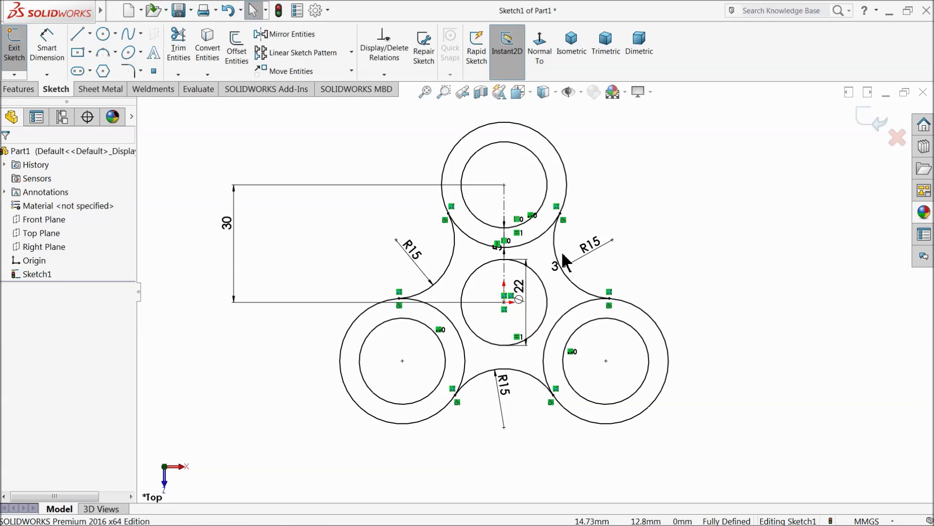
pyautogui.scroll(-2, 563, 258)
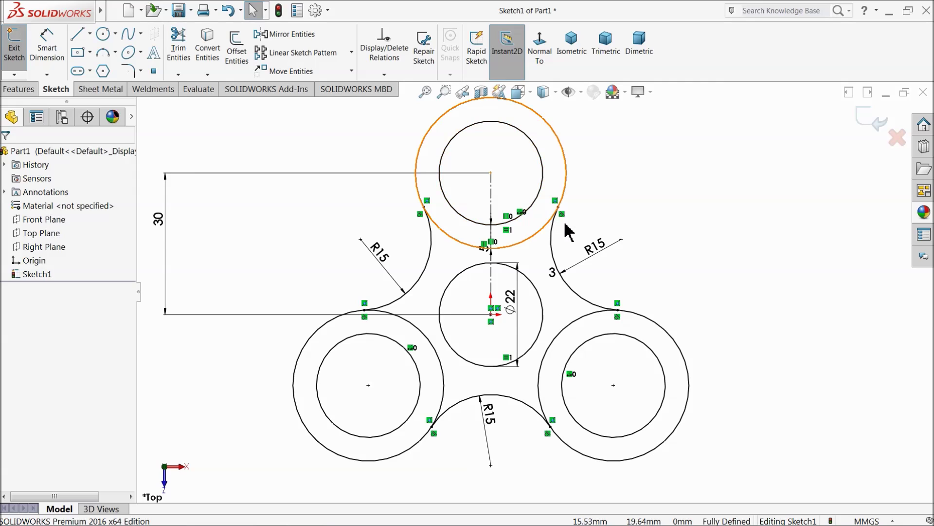
pyautogui.click(38, 63)
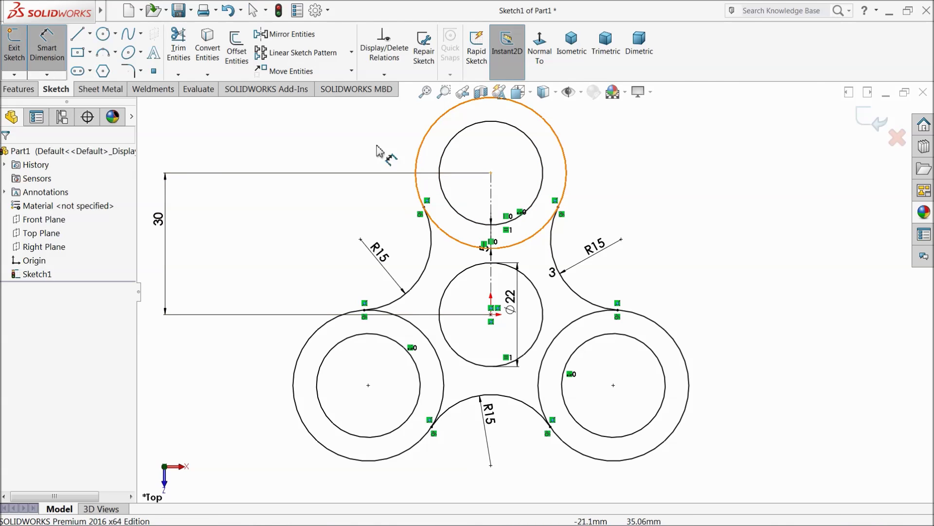
pyautogui.click(450, 143)
pyautogui.click(426, 141)
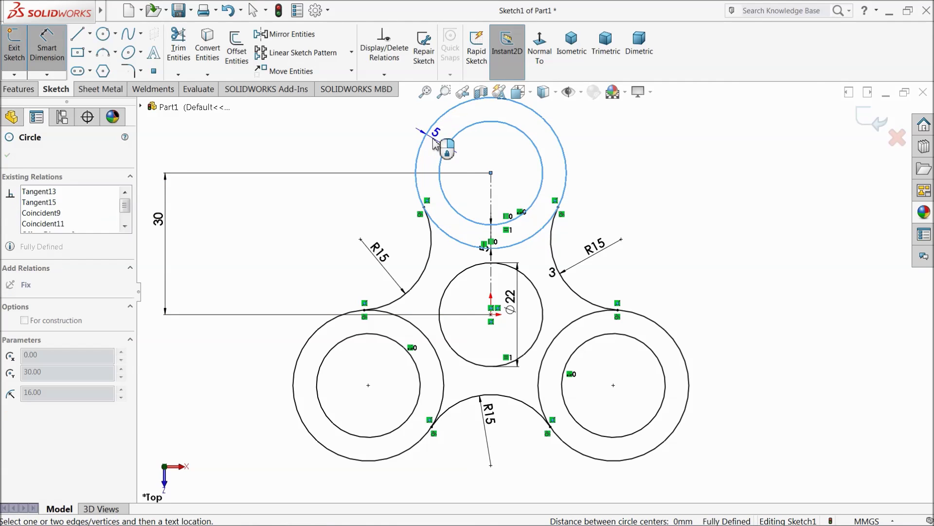
pyautogui.click(404, 121)
pyautogui.click(543, 271)
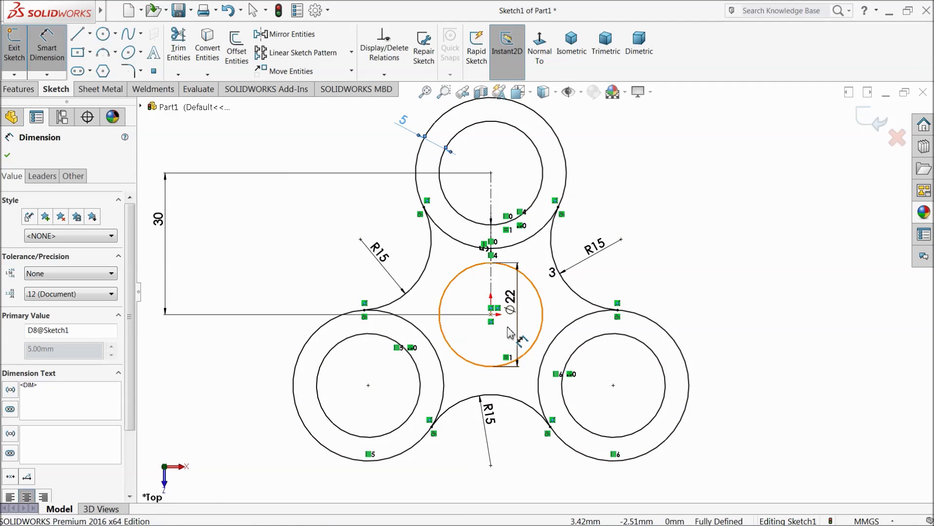
pyautogui.press('Escape')
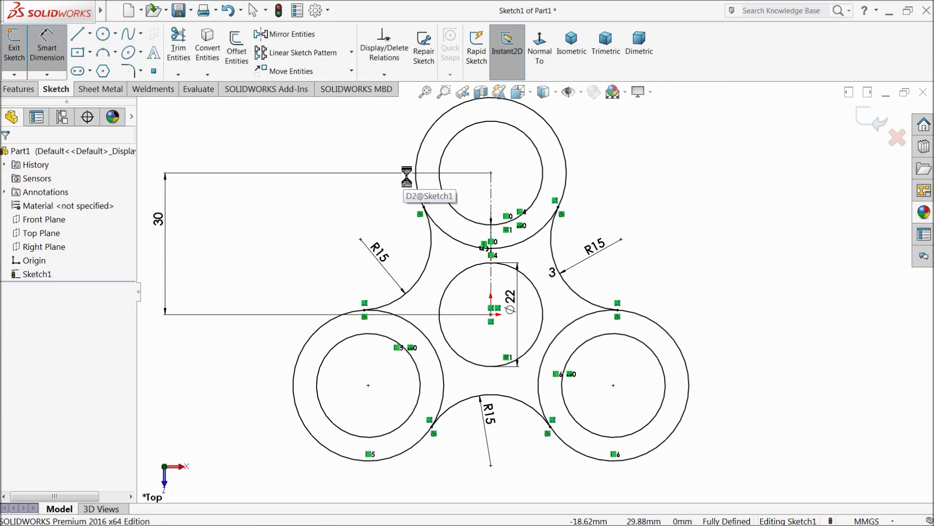
# Step: Move the 5 dimension up and to the left
pyautogui.scroll(-3, 484, 249)
pyautogui.moveTo(496, 261); pyautogui.dragTo(480, 246)
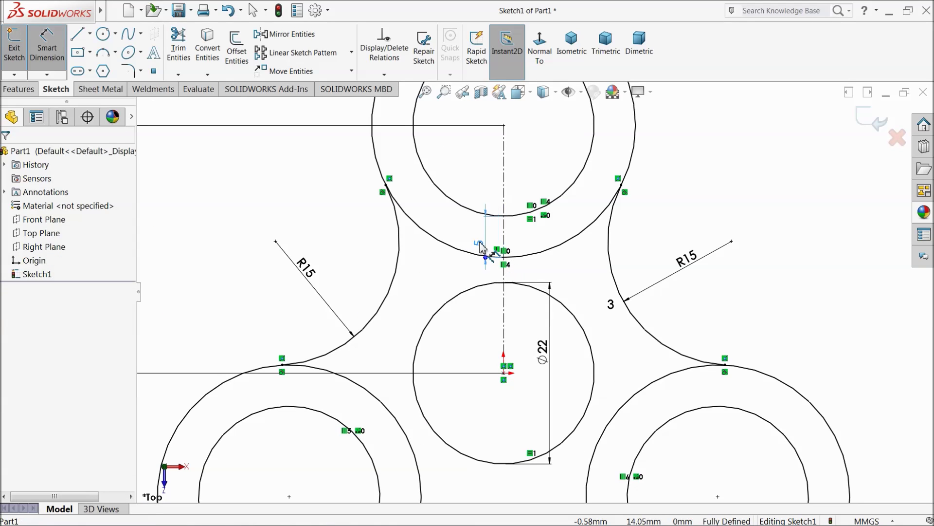
pyautogui.click(470, 237)
pyautogui.press('Escape')
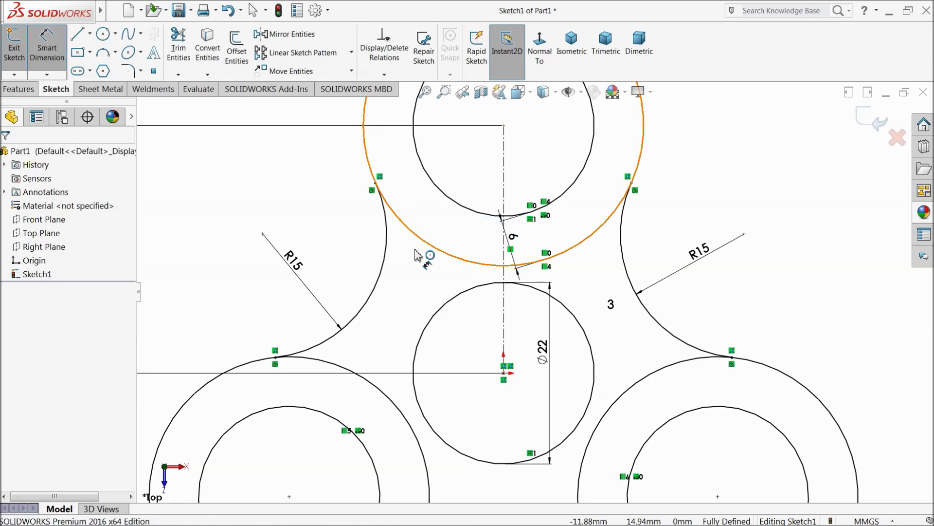
# Step: Add a driven 6 dimension on the top inner circle, placed at upper right
pyautogui.scroll(4, 389, 286)
pyautogui.scroll(-3, 516, 331)
pyautogui.scroll(2, 681, 219)
pyautogui.scroll(-2, 674, 236)
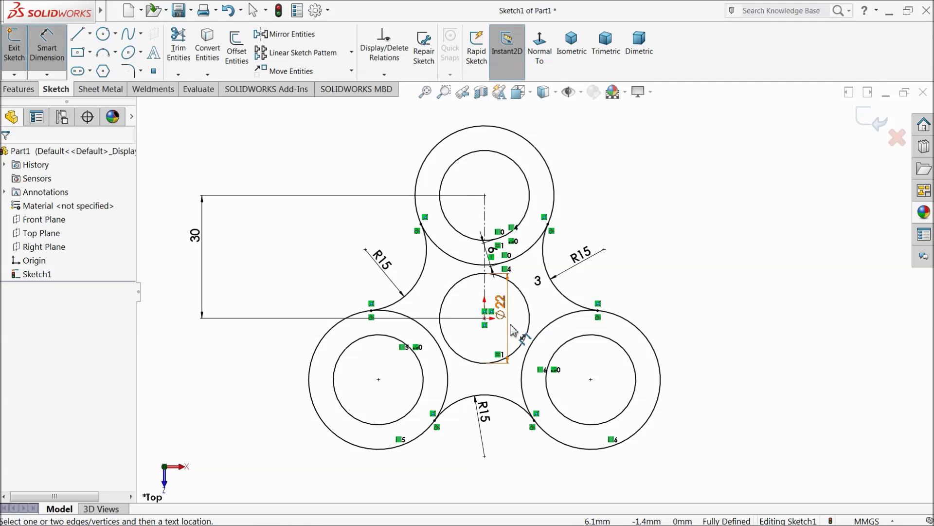
pyautogui.click(513, 232)
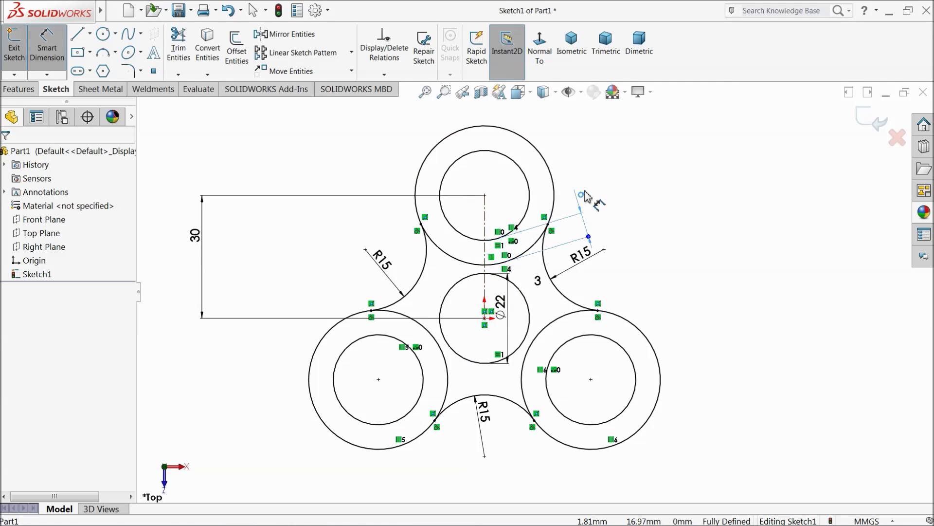
pyautogui.click(607, 161)
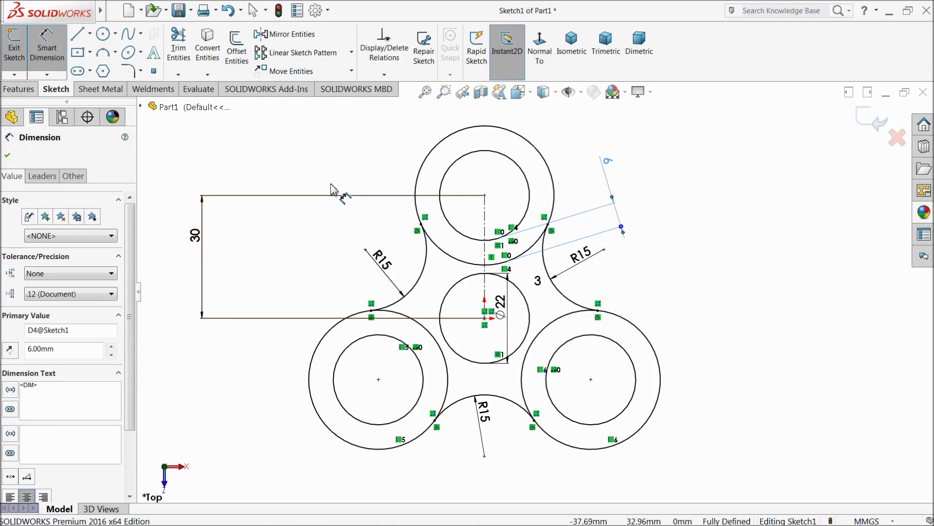
pyautogui.click(319, 157)
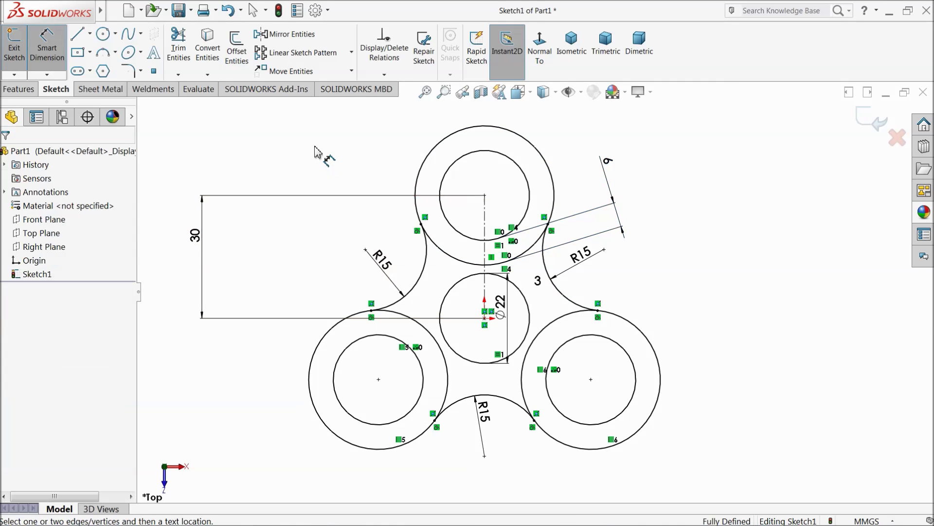
pyautogui.click(18, 89)
# Step: Extrude the three ring regions and central web 7 mm Mid Plane into Boss-Extrude1
pyautogui.click(22, 54)
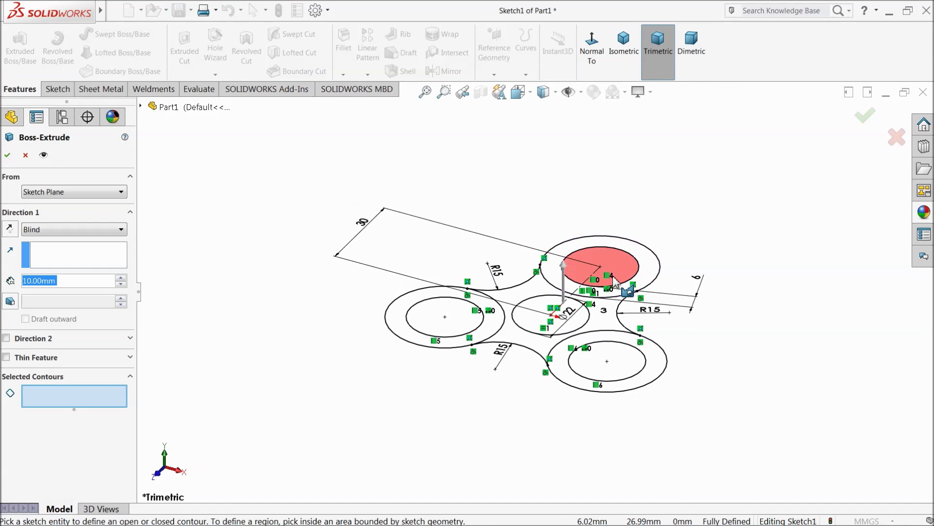
pyautogui.click(664, 286)
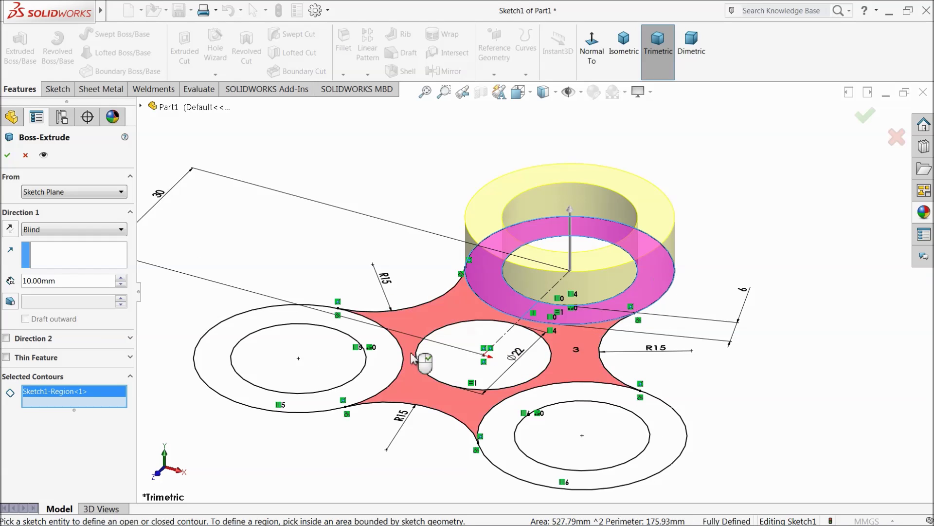
pyautogui.click(378, 360)
pyautogui.click(496, 438)
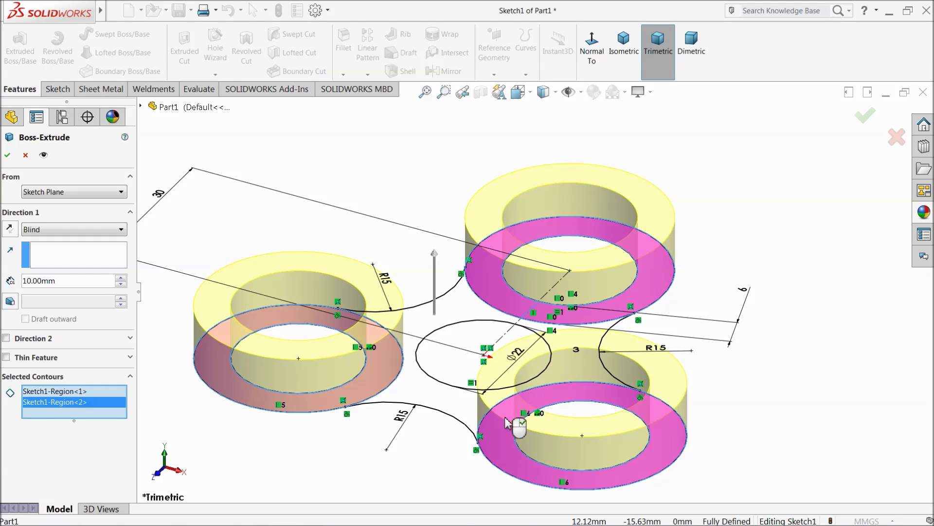
pyautogui.click(445, 406)
pyautogui.click(47, 230)
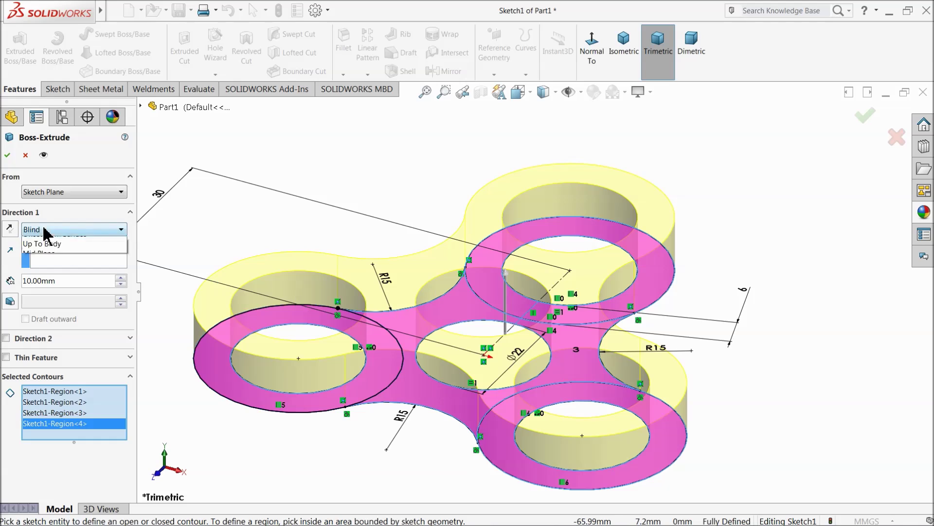
pyautogui.click(47, 291)
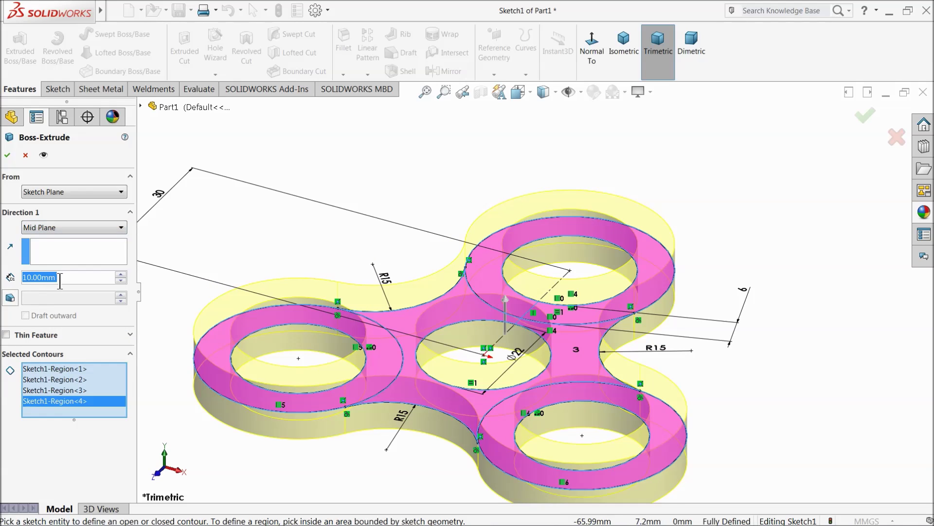
pyautogui.write('7')
pyautogui.press('Return')
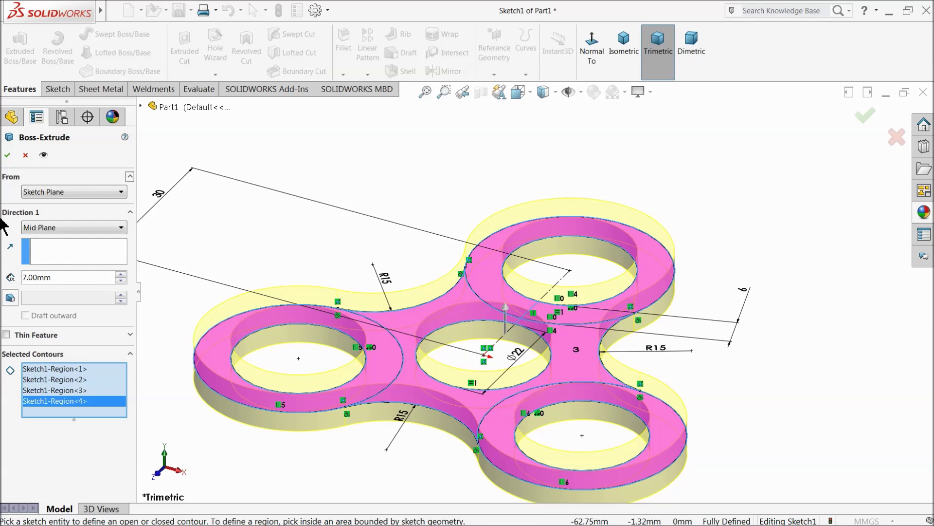
pyautogui.click(7, 156)
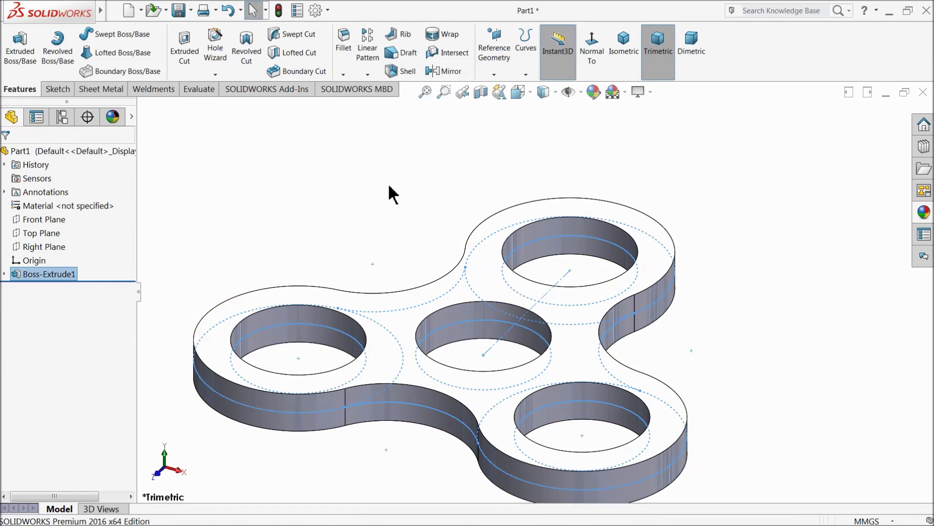
pyautogui.moveTo(385, 209); pyautogui.dragTo(365, 393, button='middle')
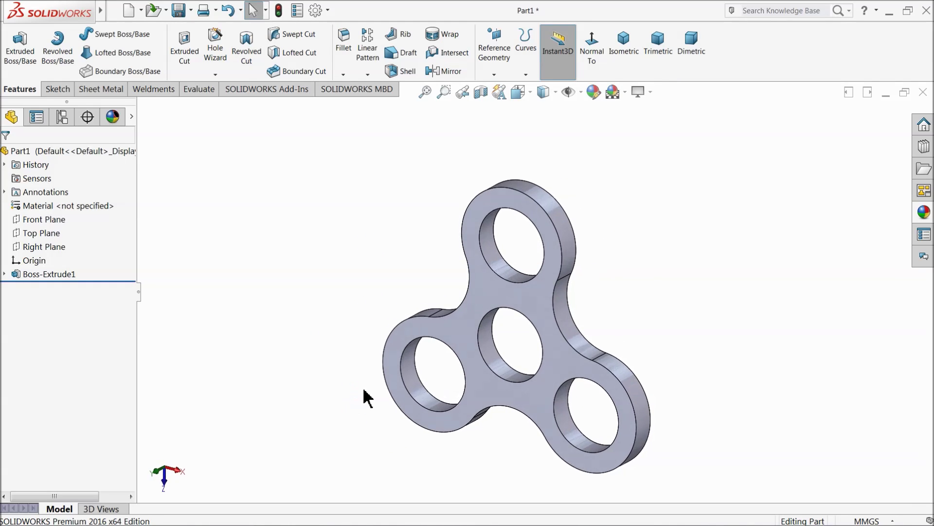
# Step: Tilt the solid spinner to show its thickness and start a new fillet
pyautogui.moveTo(571, 359); pyautogui.dragTo(496, 340, button='middle')
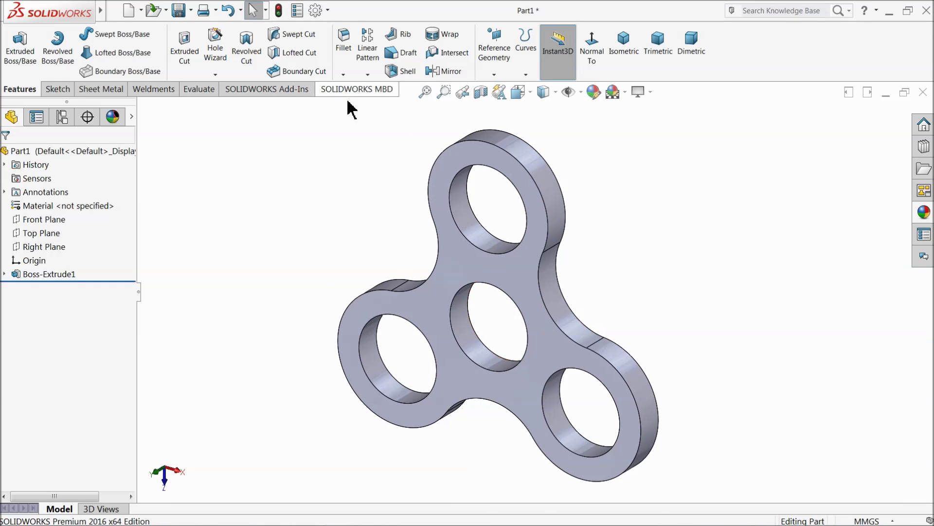
pyautogui.click(346, 68)
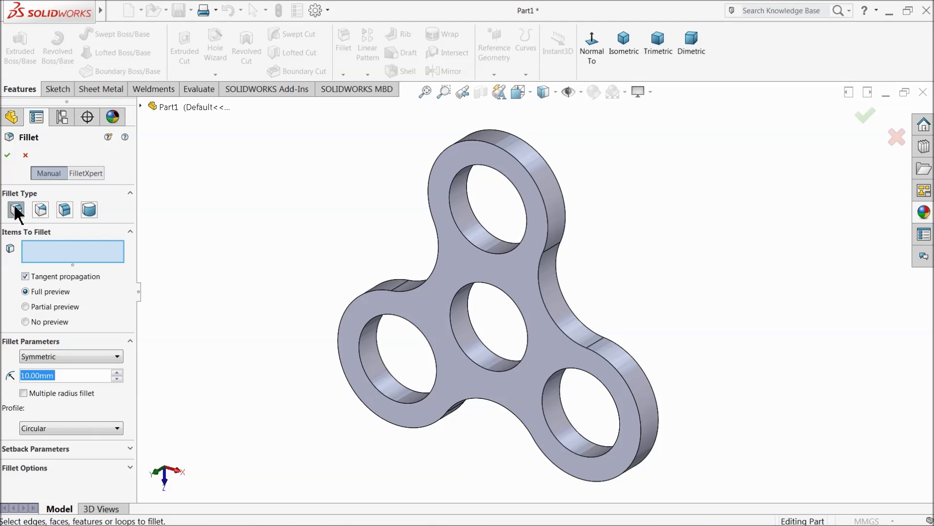
# Step: Set a Full Round Fillet with the top face as side set 1 and outer rim as center face
pyautogui.click(65, 210)
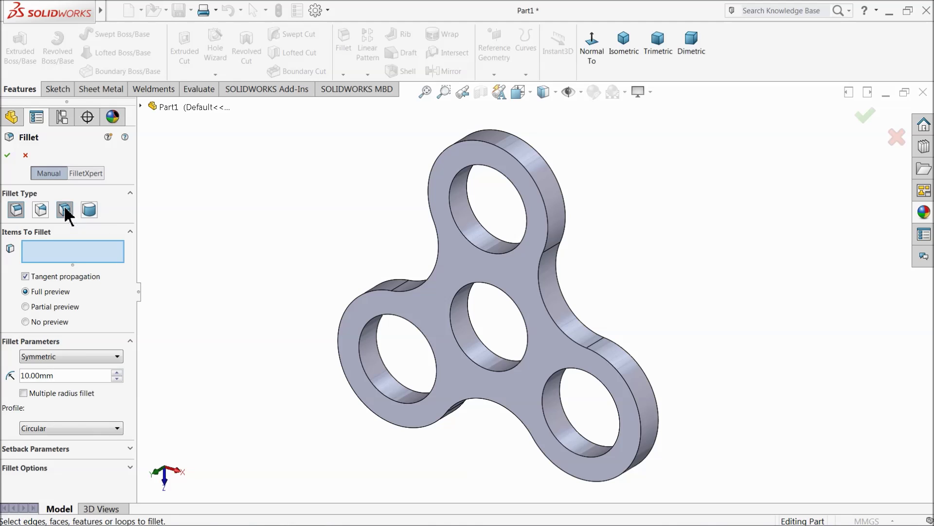
pyautogui.click(476, 261)
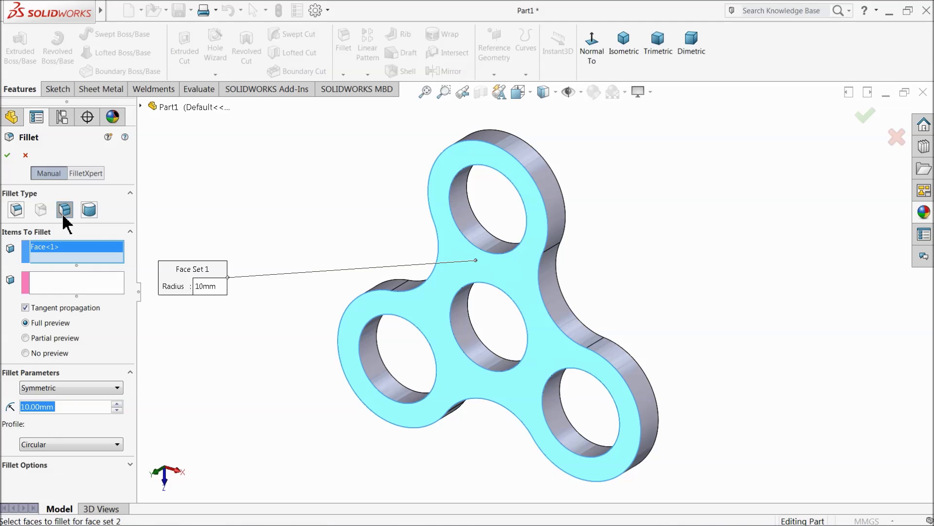
pyautogui.click(89, 212)
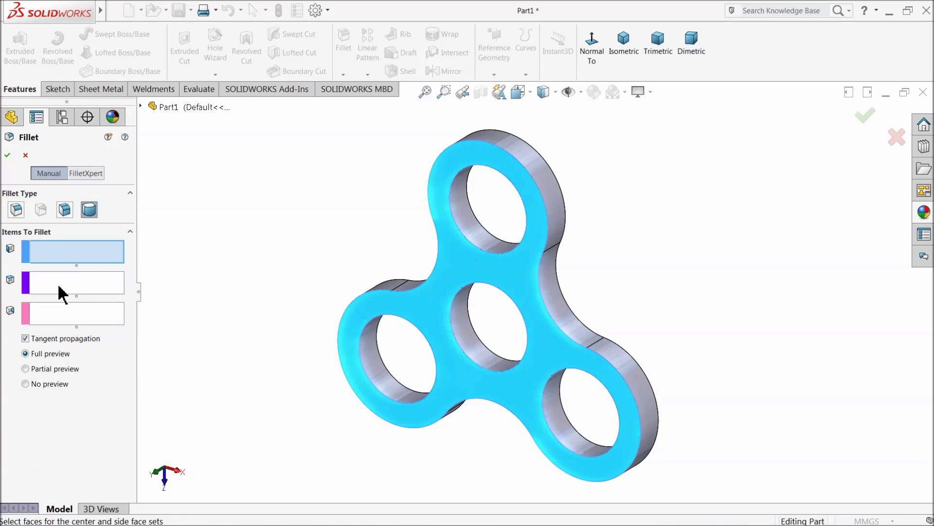
pyautogui.click(489, 274)
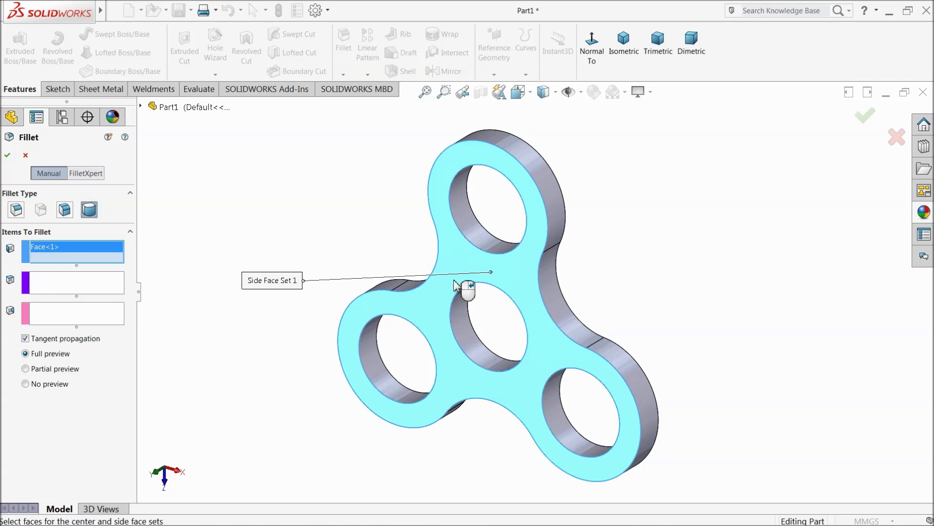
pyautogui.click(59, 288)
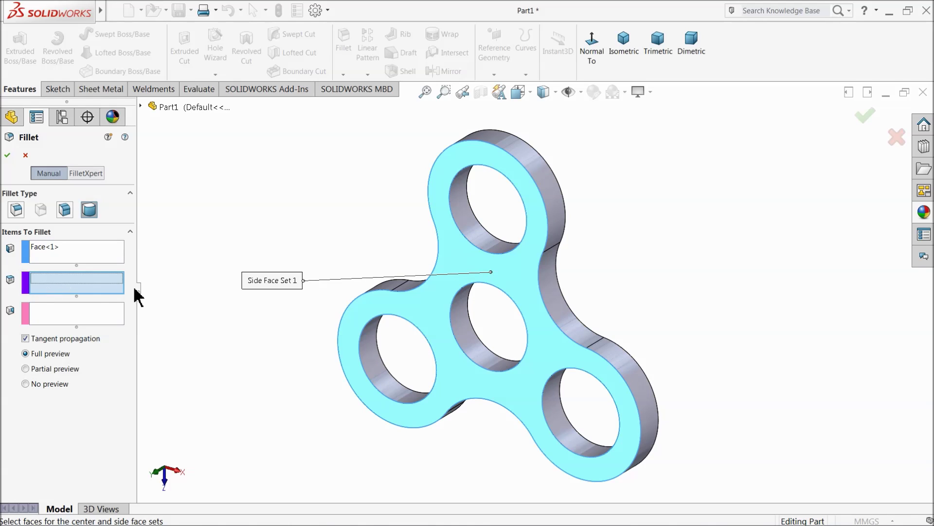
pyautogui.click(554, 220)
# Step: Pick the bottom face as the second side face set and confirm Fillet1
pyautogui.click(78, 316)
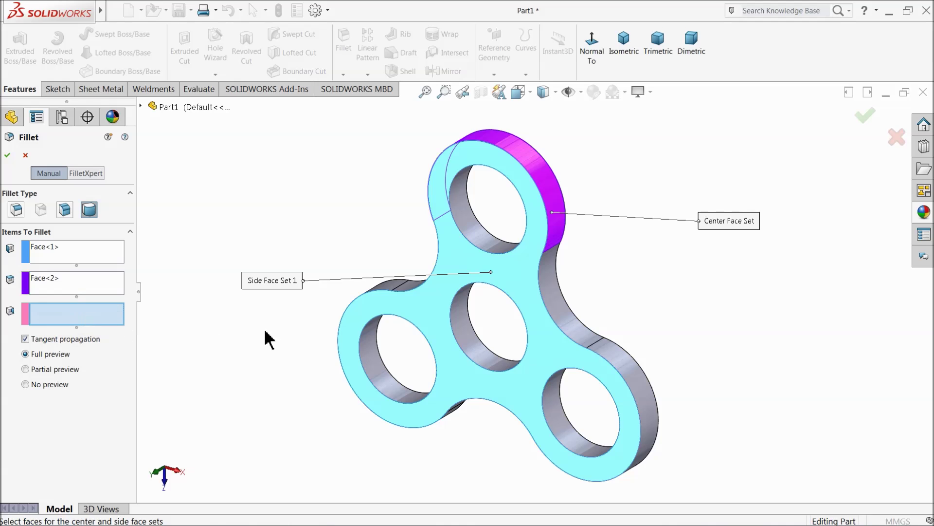
pyautogui.moveTo(267, 334); pyautogui.dragTo(187, 367, button='middle')
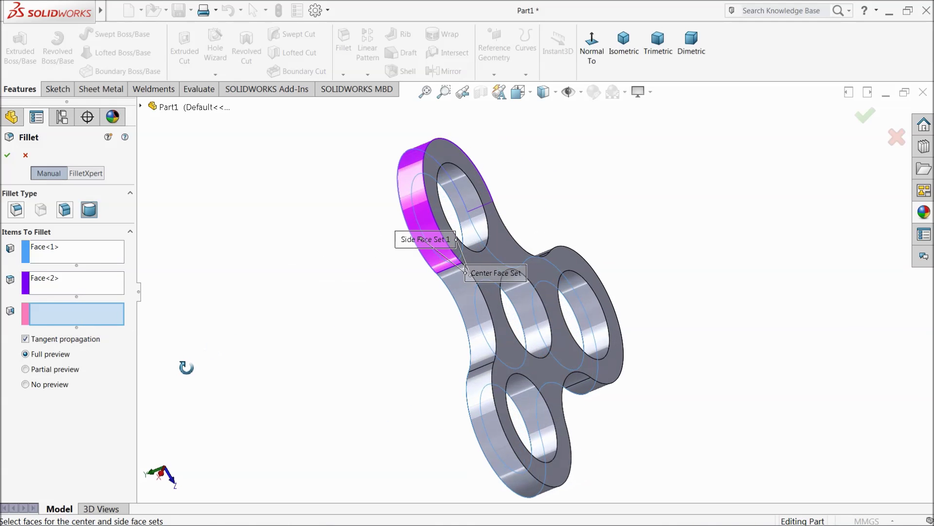
pyautogui.click(505, 254)
pyautogui.moveTo(501, 273); pyautogui.dragTo(497, 292, button='middle')
pyautogui.scroll(-3, 545, 275)
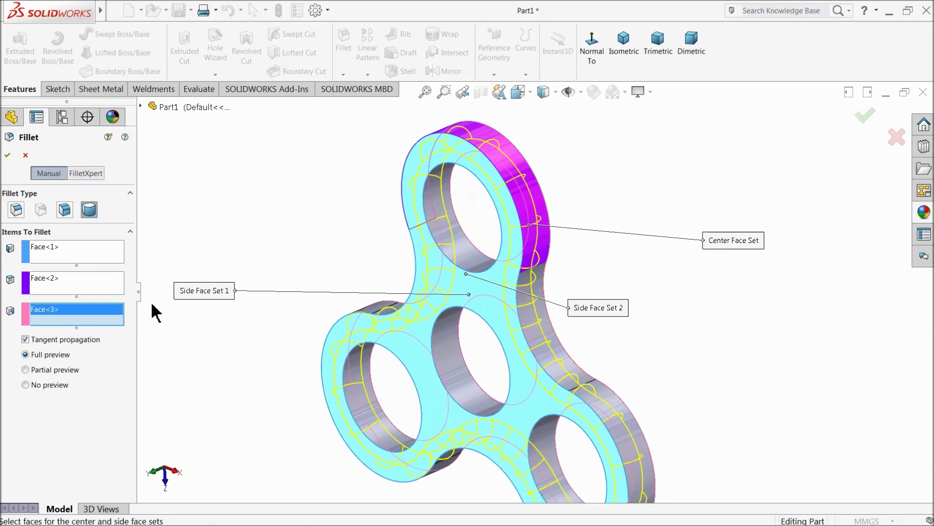
pyautogui.click(8, 155)
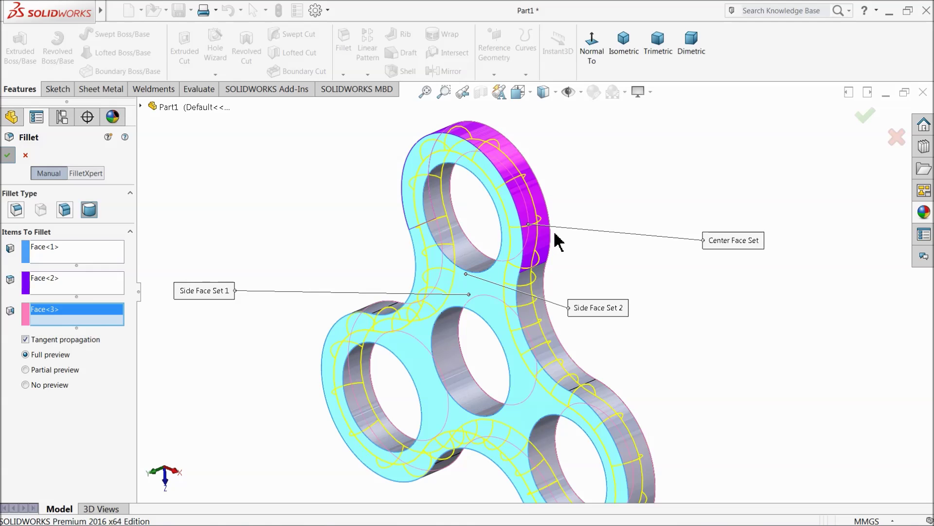
pyautogui.scroll(-3, 532, 237)
pyautogui.moveTo(532, 238); pyautogui.dragTo(506, 288, button='middle')
# Step: Inspect the rounded spinner from a tilted view and open a second Fillet command
pyautogui.press('f')
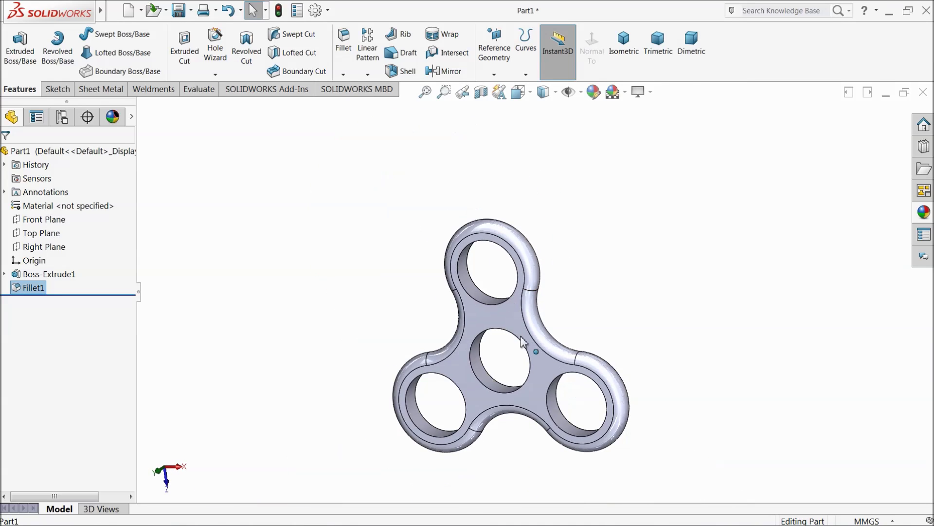
pyautogui.moveTo(523, 341); pyautogui.dragTo(542, 188, button='middle')
pyautogui.scroll(-4, 506, 325)
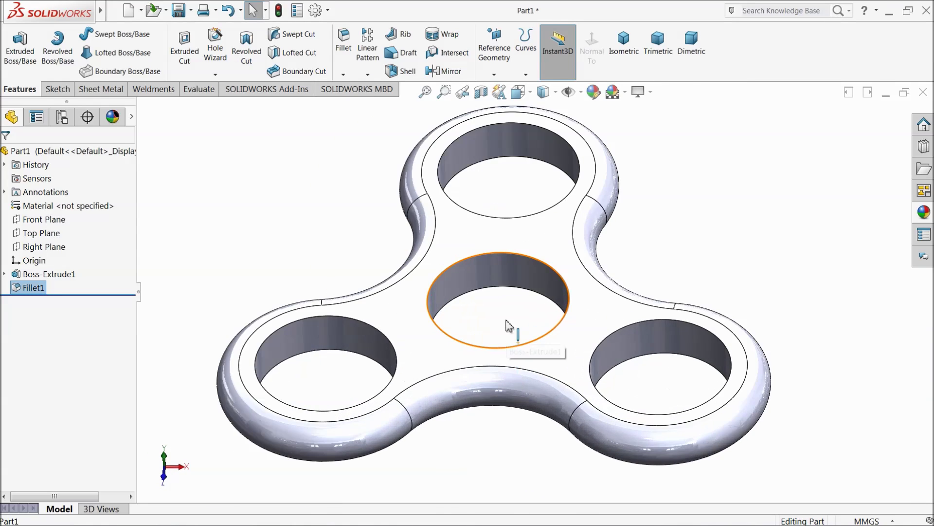
pyautogui.scroll(3, 508, 325)
pyautogui.moveTo(467, 302); pyautogui.dragTo(472, 346, button='middle')
pyautogui.scroll(2, 475, 321)
pyautogui.scroll(-2, 535, 294)
pyautogui.moveTo(538, 292); pyautogui.dragTo(484, 275, button='middle')
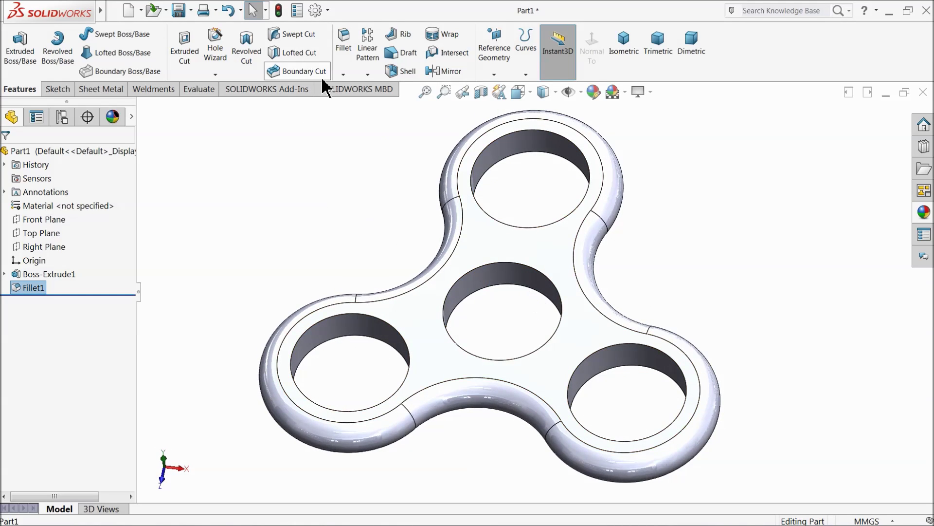
pyautogui.click(343, 44)
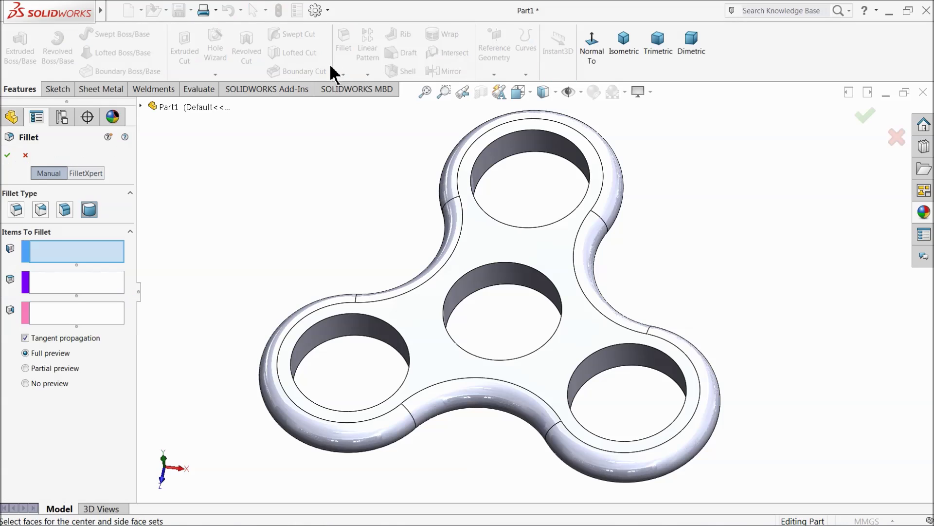
# Step: Select the top, centre, left and right hole faces with a 0.5 mm constant-size radius
pyautogui.click(17, 210)
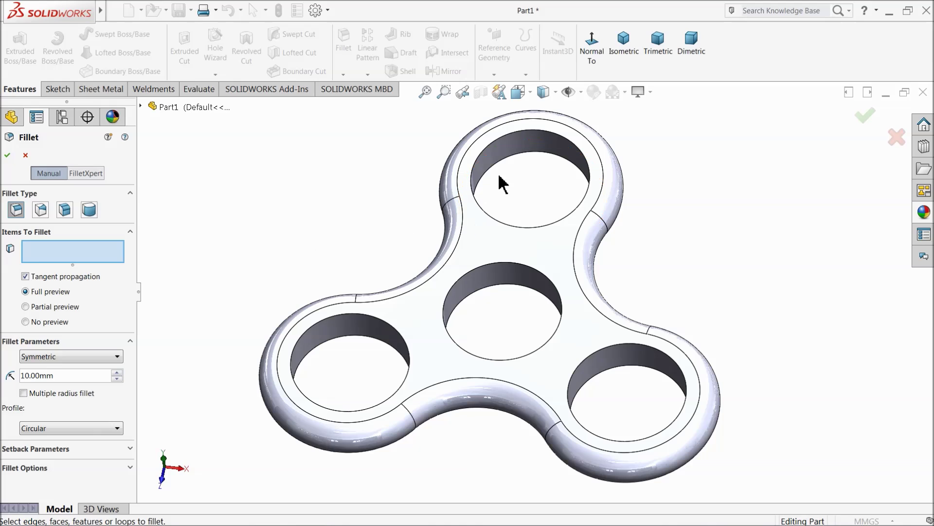
pyautogui.click(517, 156)
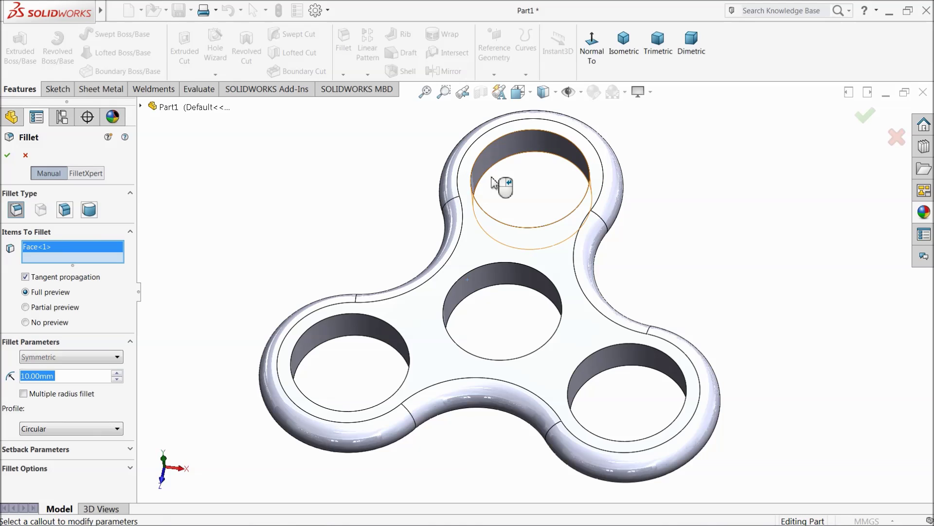
pyautogui.click(471, 287)
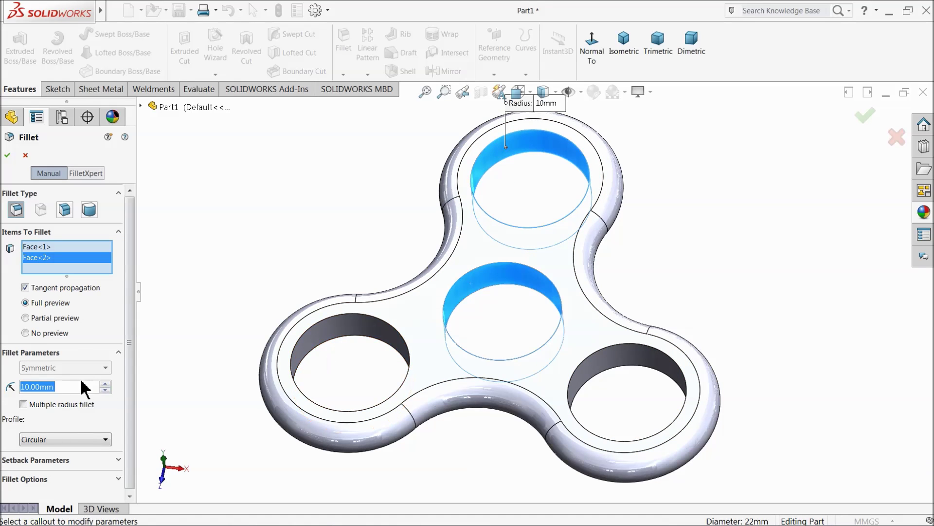
pyautogui.write('0.5')
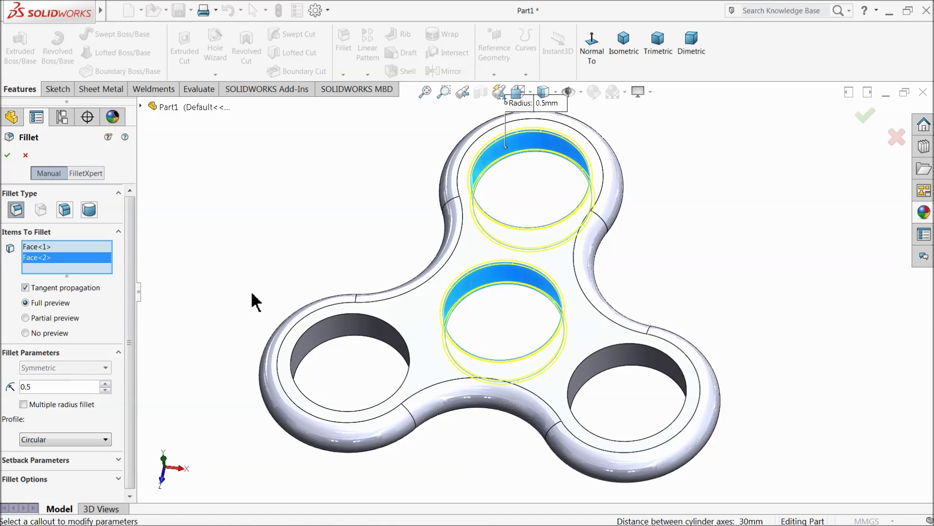
pyautogui.press('Return')
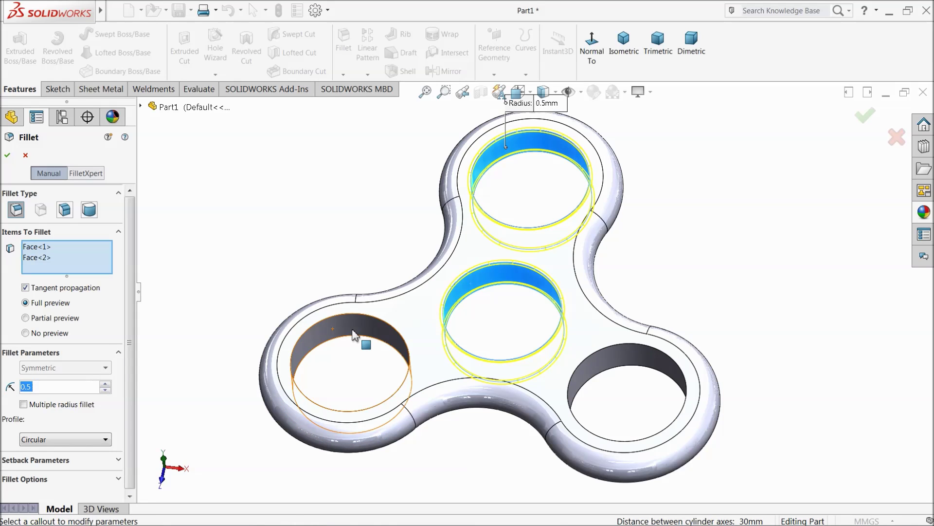
pyautogui.click(356, 335)
pyautogui.click(620, 367)
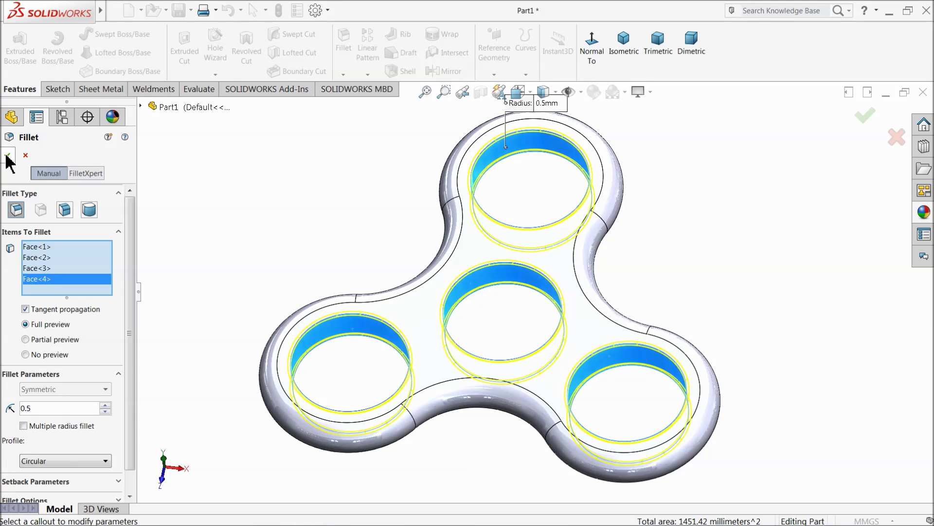
# Step: Check the hole fillet preview and confirm Fillet2
pyautogui.hotkey('ctrl', '7')
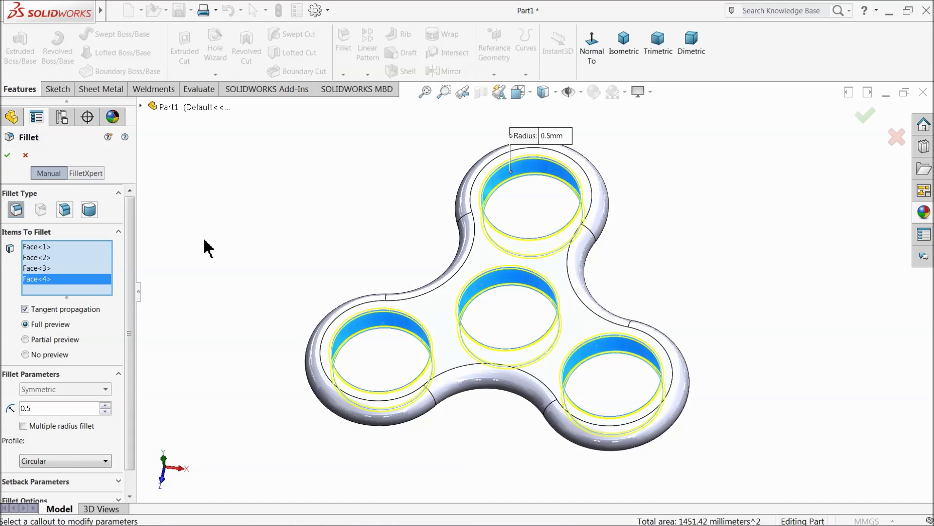
pyautogui.moveTo(208, 248); pyautogui.dragTo(251, 214, button='middle')
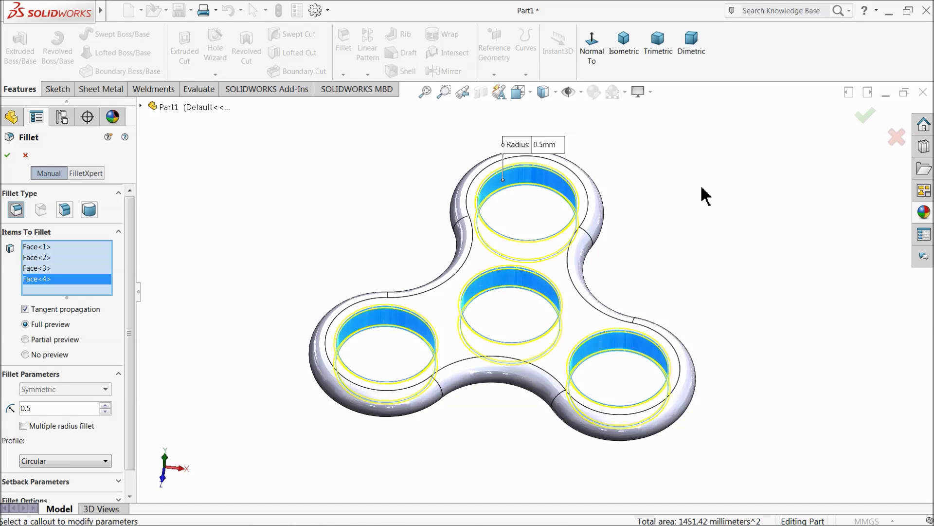
pyautogui.moveTo(676, 216)
pyautogui.mouseDown(button='middle')
pyautogui.moveTo(665, 190)
pyautogui.moveTo(675, 220)
pyautogui.mouseUp(button='middle')
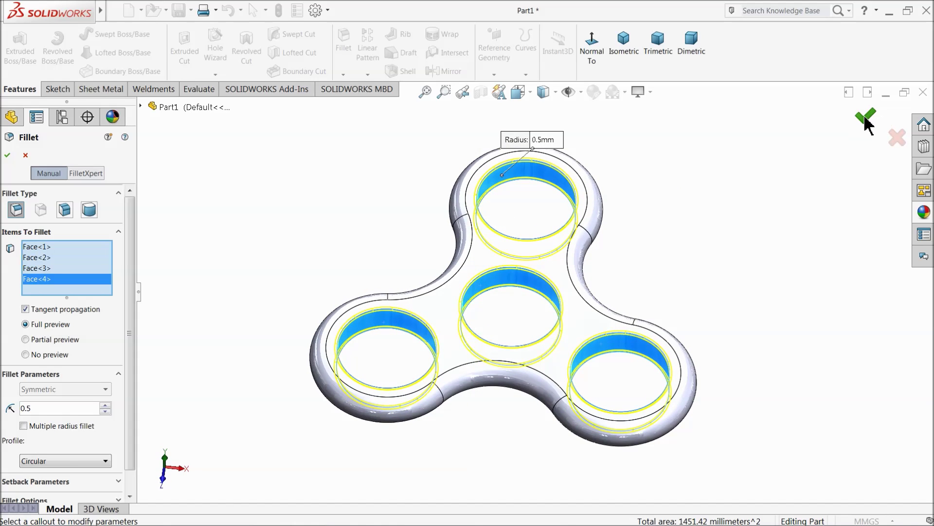
pyautogui.press('Return')
pyautogui.moveTo(525, 312); pyautogui.dragTo(516, 207, button='middle')
pyautogui.scroll(-2, 563, 314)
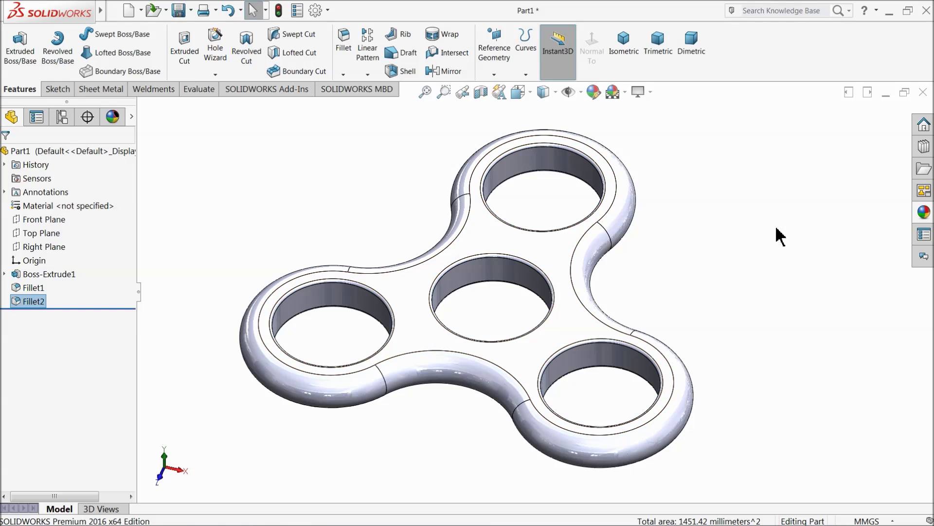
# Step: Apply the Plastic > High Gloss blue appearance to the spinner
pyautogui.click(924, 212)
pyautogui.click(766, 128)
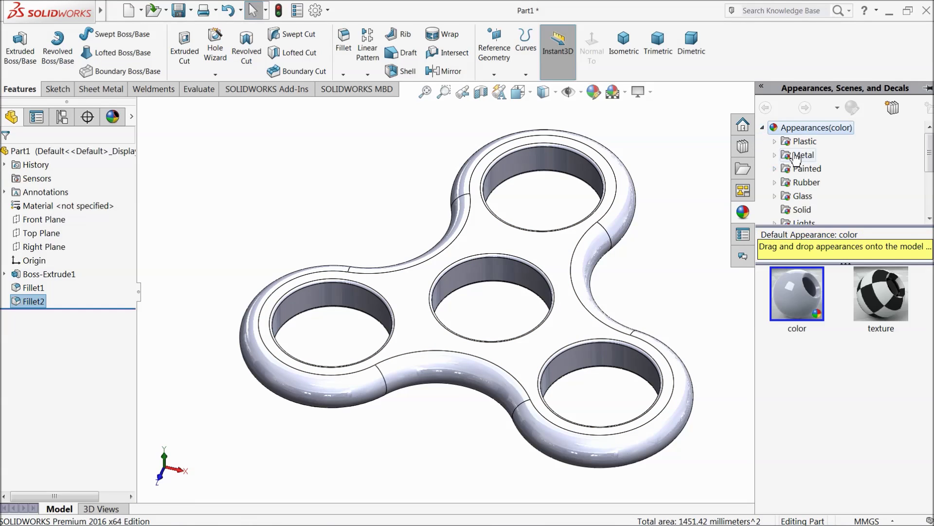
pyautogui.click(775, 142)
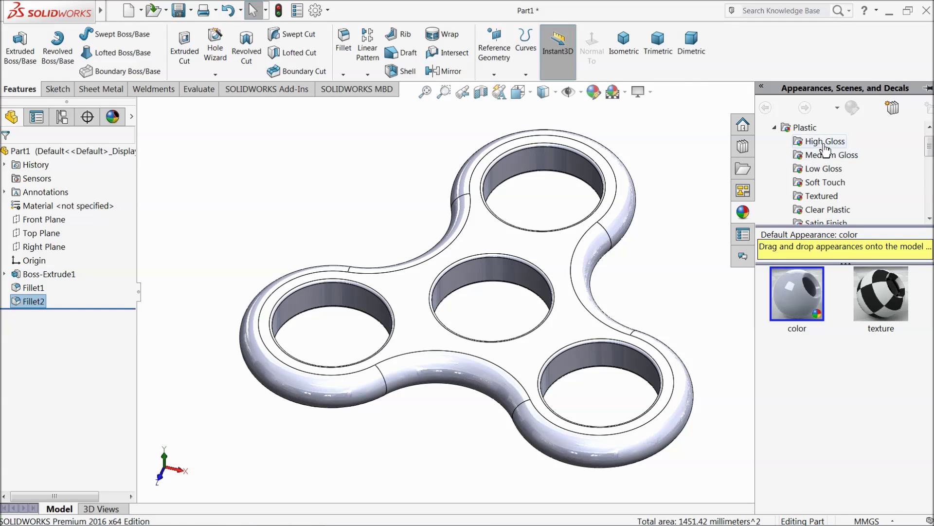
pyautogui.click(825, 142)
pyautogui.scroll(-3, 870, 380)
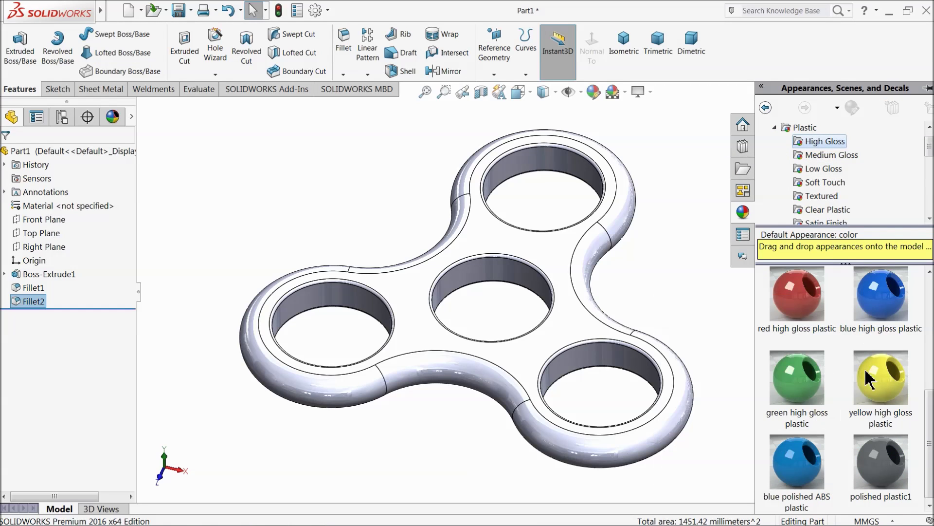
pyautogui.doubleClick(885, 304)
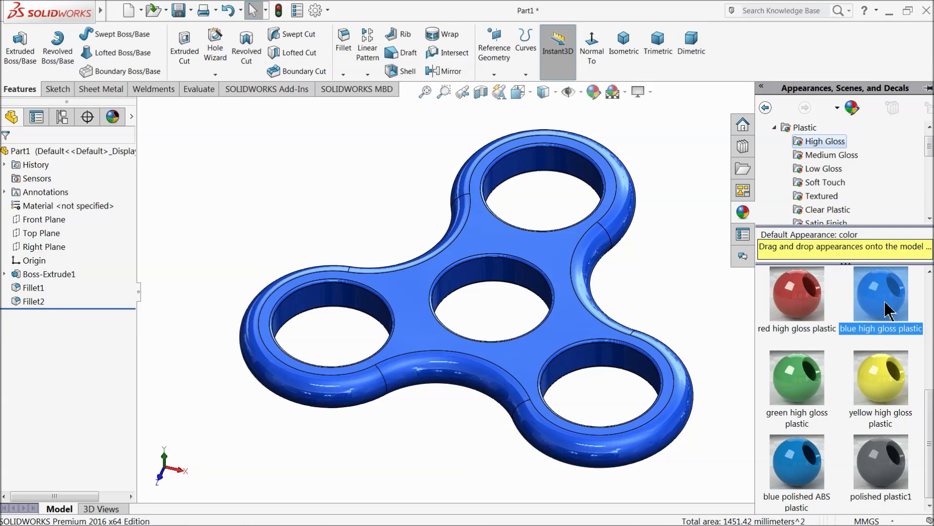
pyautogui.moveTo(687, 331); pyautogui.dragTo(647, 292, button='middle')
# Step: Change the spinner to blue polished ABS plastic and orbit to inspect it
pyautogui.doubleClick(811, 460)
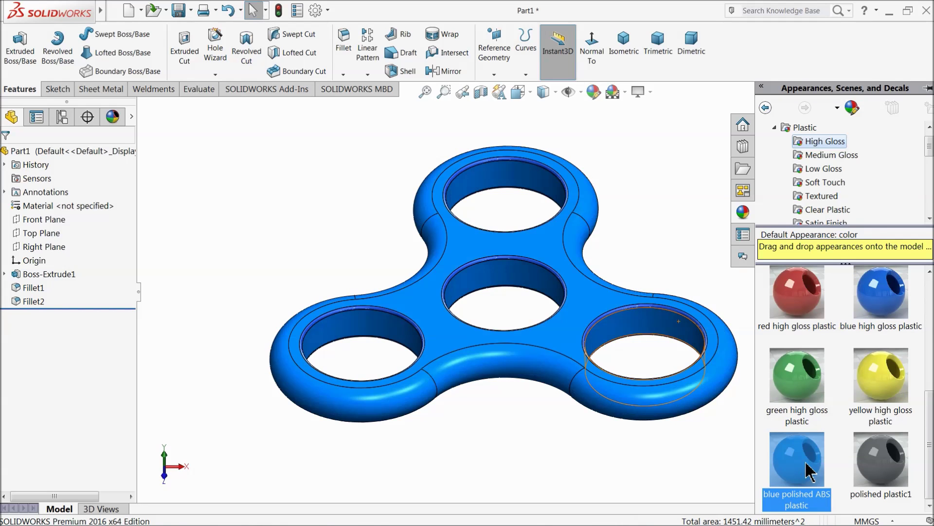
pyautogui.moveTo(652, 261); pyautogui.dragTo(648, 275, button='middle')
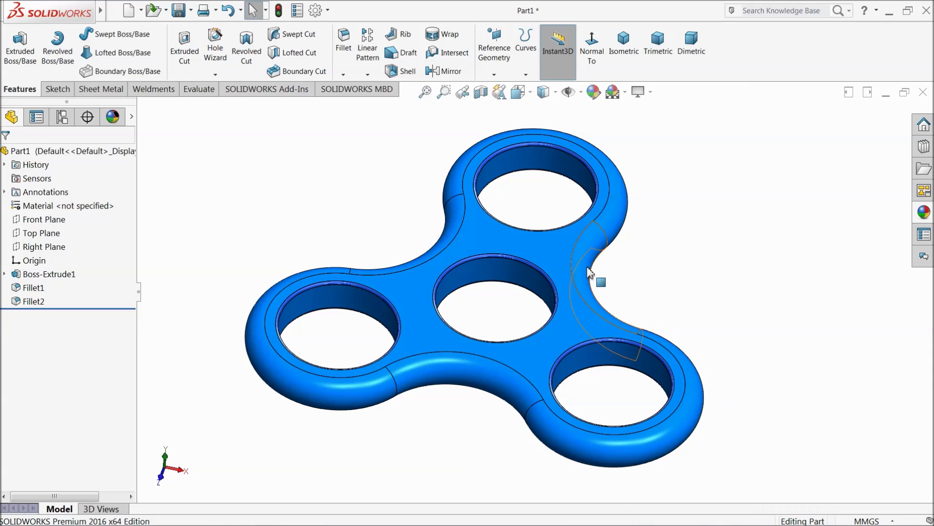
pyautogui.moveTo(600, 277); pyautogui.dragTo(378, 428, button='middle')
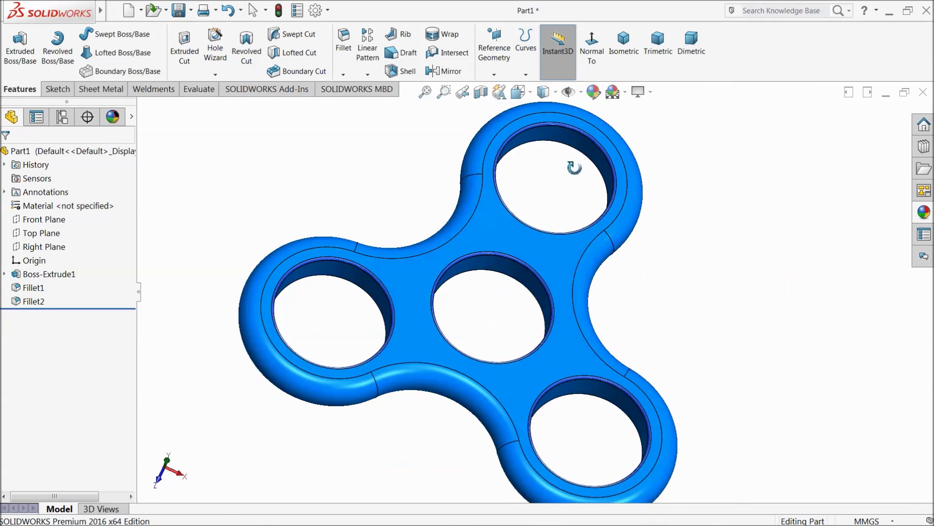
pyautogui.moveTo(575, 168)
pyautogui.mouseDown(button='middle')
pyautogui.moveTo(521, 154)
pyautogui.moveTo(557, 117)
pyautogui.moveTo(612, 125)
pyautogui.moveTo(567, 150)
pyautogui.moveTo(569, 134)
pyautogui.mouseUp(button='middle')
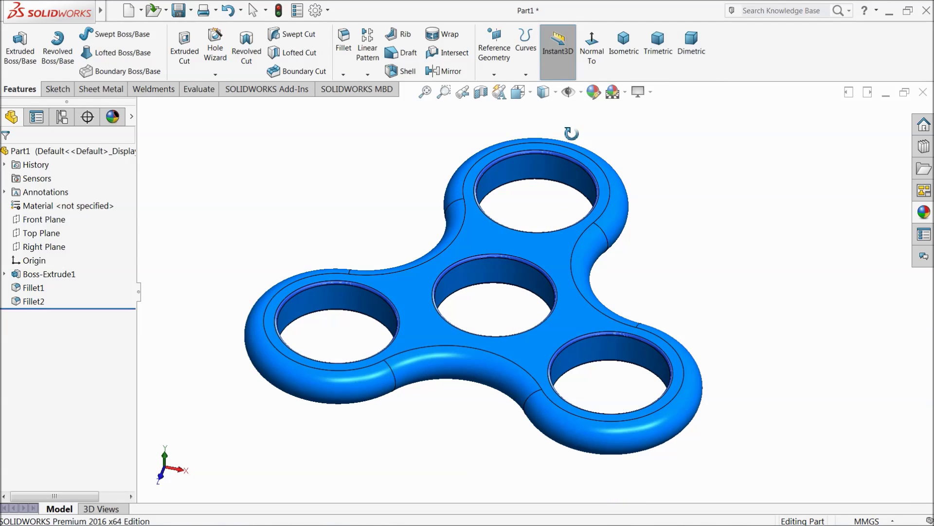
# Step: Save the part into Desktop > Fidget Spinner under the name 1.Body
pyautogui.click(181, 12)
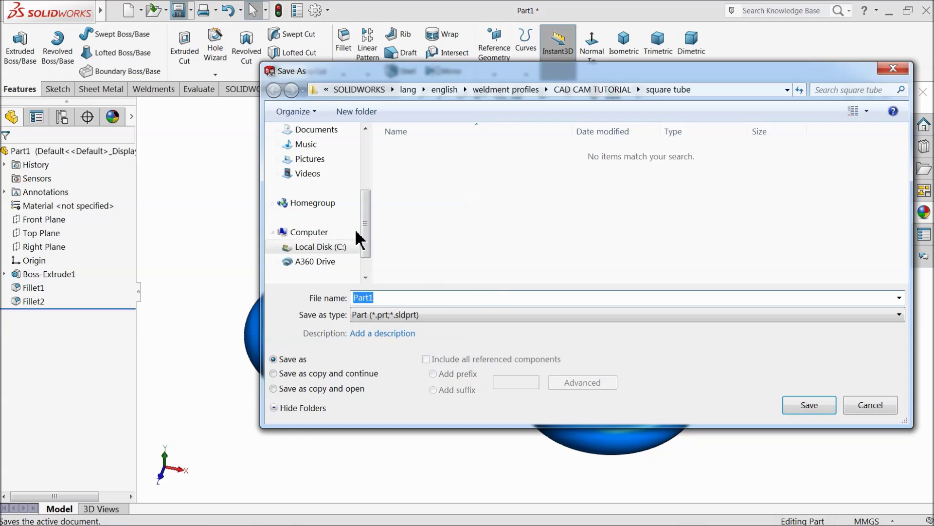
pyautogui.scroll(3, 365, 165)
pyautogui.click(310, 148)
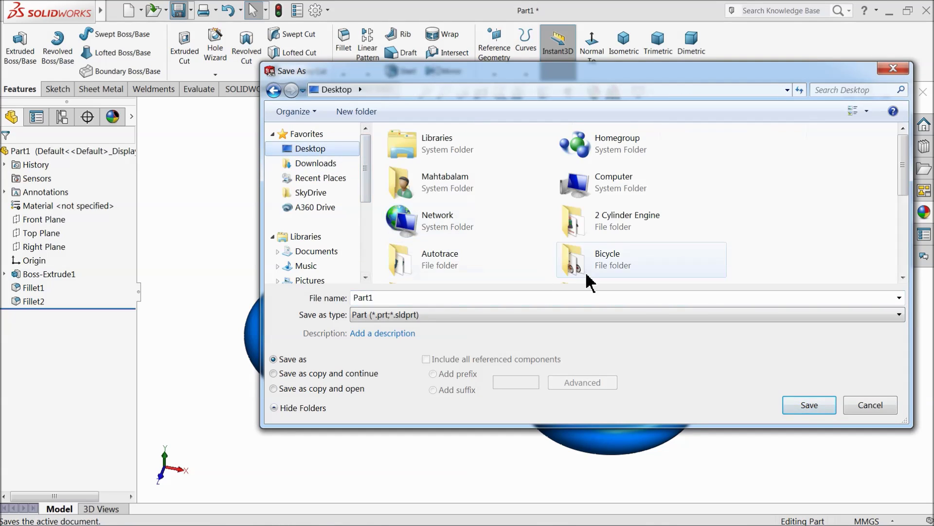
pyautogui.scroll(-3, 818, 219)
pyautogui.scroll(-3, 784, 228)
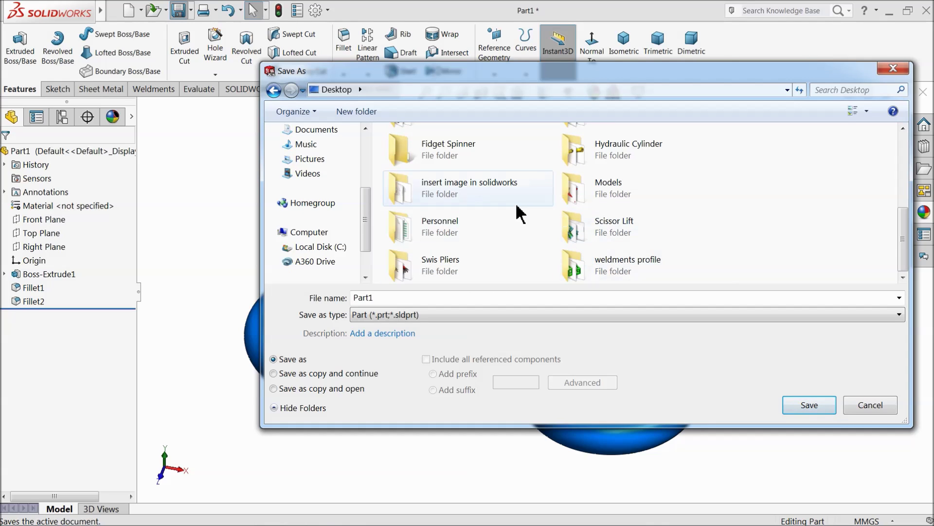
pyautogui.doubleClick(461, 151)
pyautogui.doubleClick(435, 298)
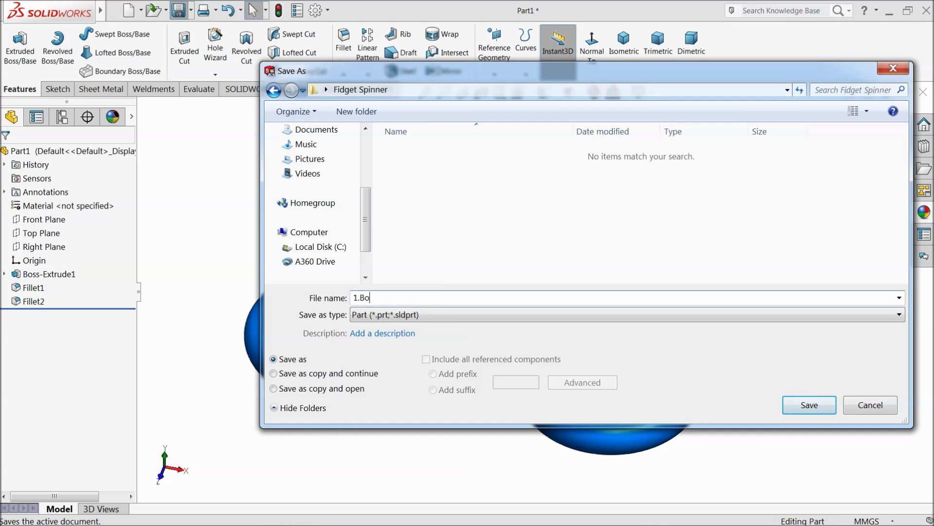
pyautogui.click(802, 412)
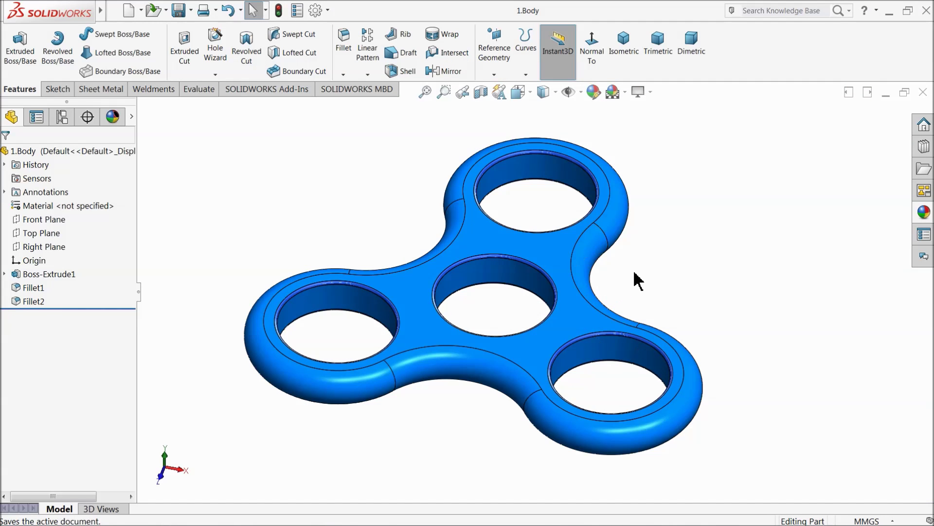
# Step: Fit the spinner in view and check the extrusion's sketch dimensions
pyautogui.moveTo(636, 278); pyautogui.dragTo(338, 231, button='middle')
pyautogui.press('f')
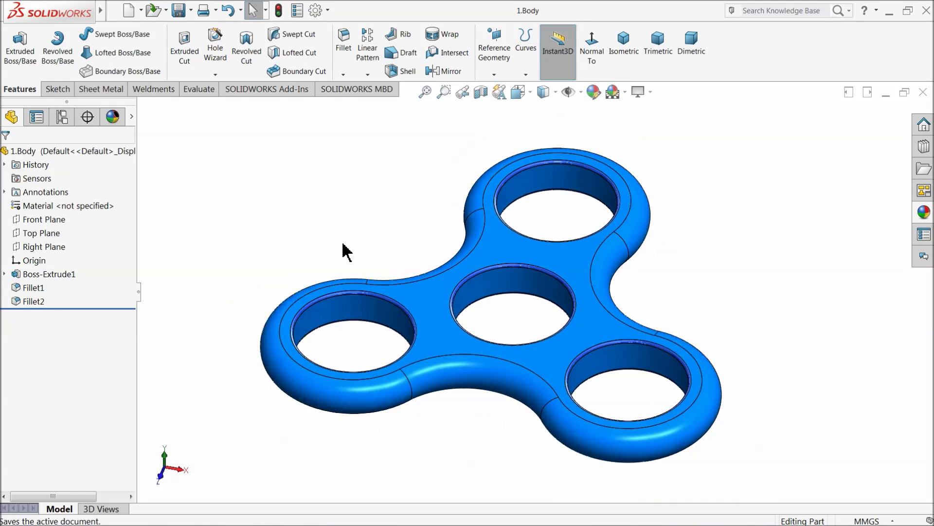
pyautogui.click(529, 282)
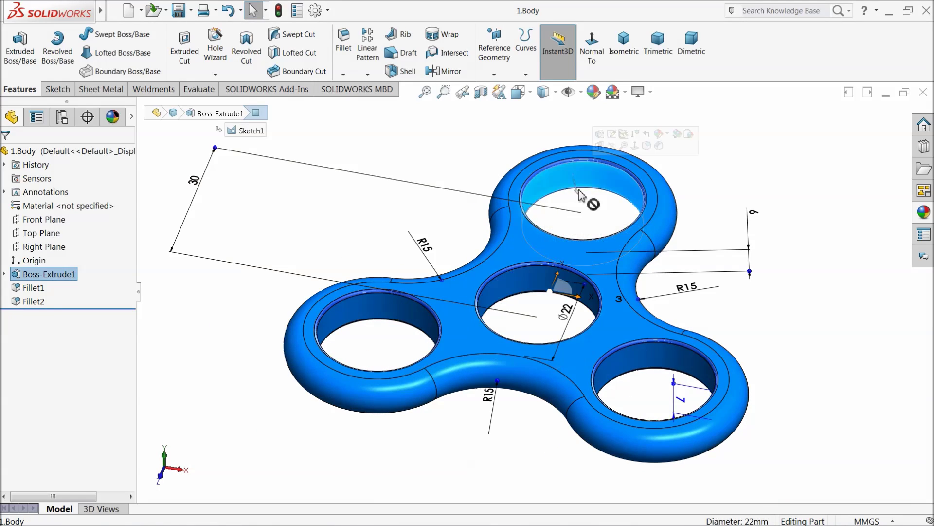
pyautogui.click(401, 240)
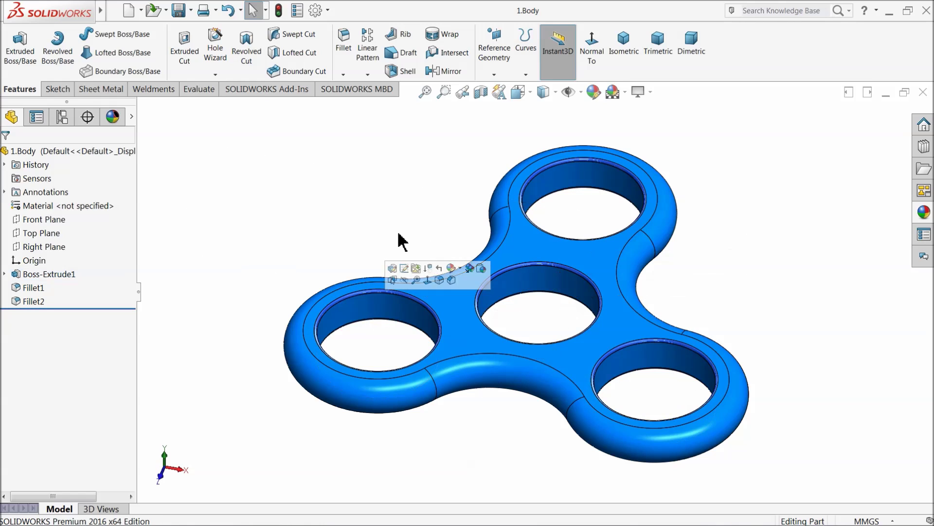
# Step: Make a new assembly from the part and place 1.Body as its first component
pyautogui.click(191, 9)
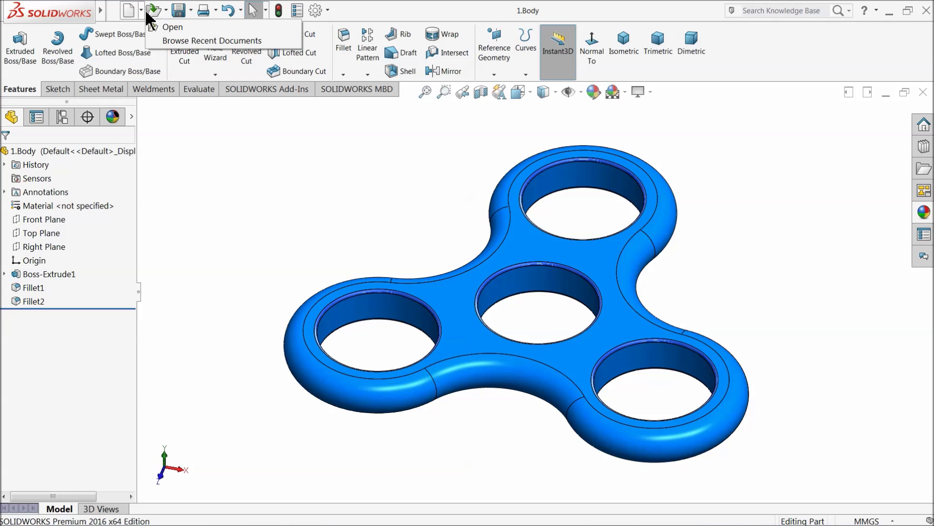
pyautogui.moveTo(141, 9)
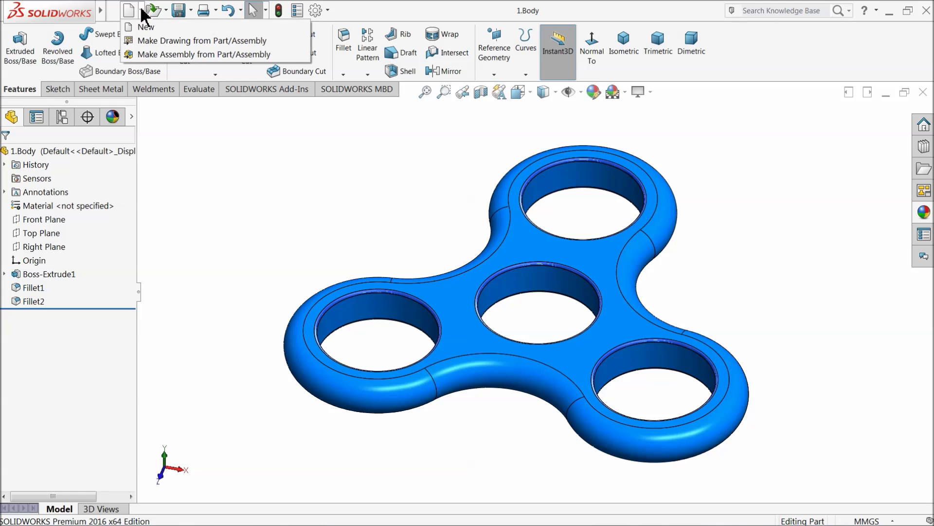
pyautogui.click(223, 54)
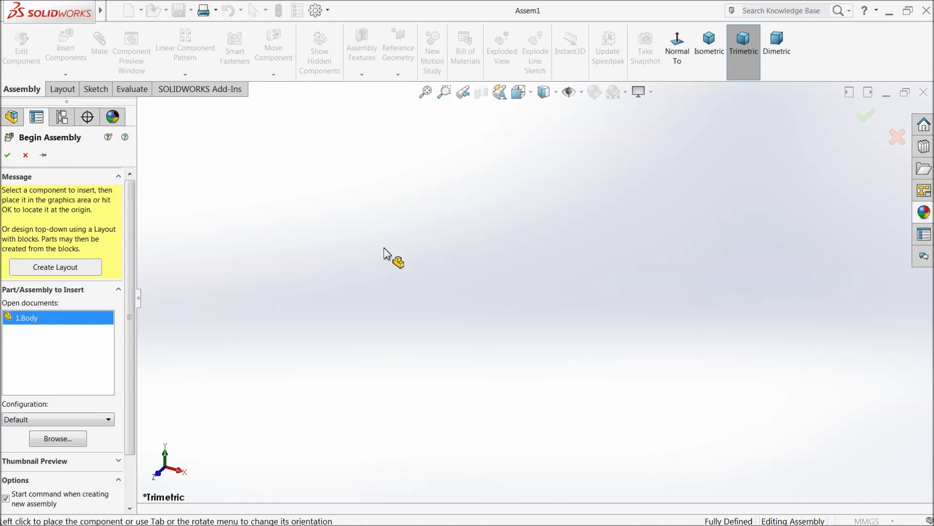
pyautogui.click(507, 287)
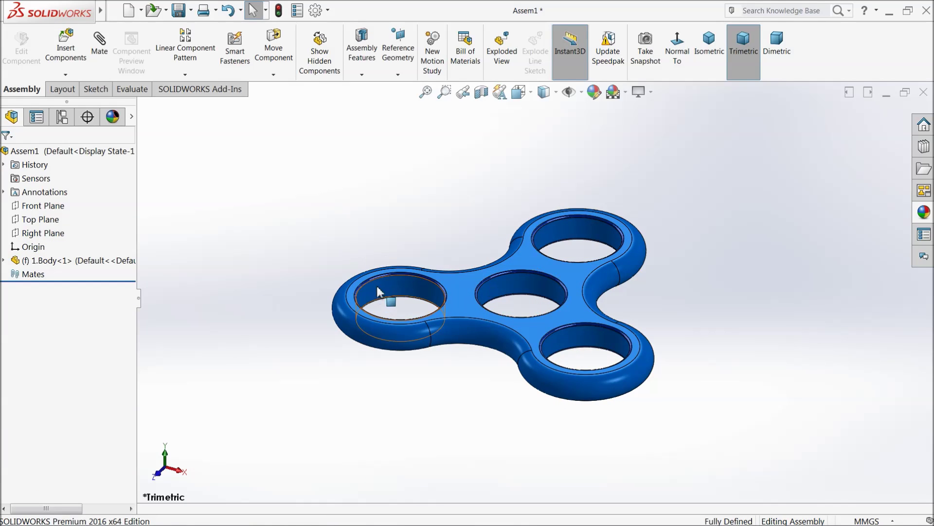
# Step: Apply the Plain White scene and orbit the spinner in the assembly
pyautogui.click(626, 92)
pyautogui.click(639, 41)
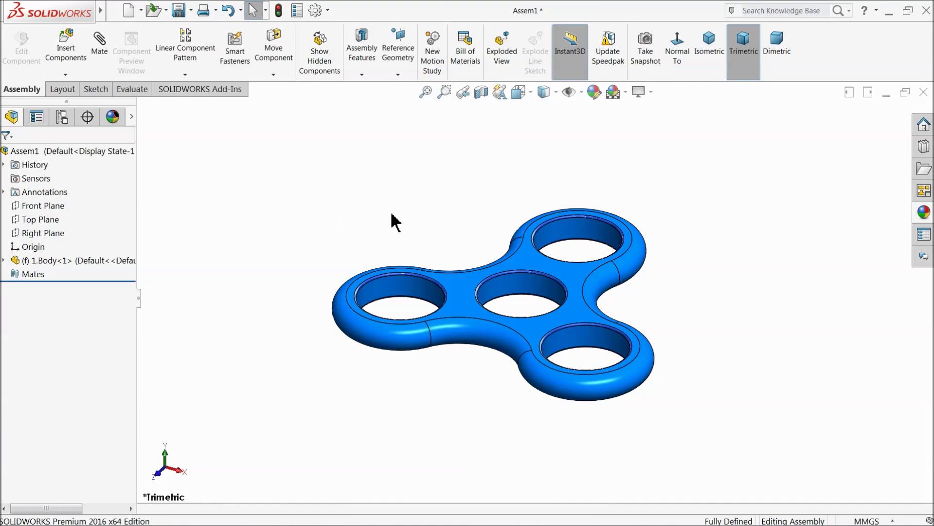
pyautogui.moveTo(392, 222); pyautogui.dragTo(411, 255, button='middle')
pyautogui.scroll(-2, 565, 292)
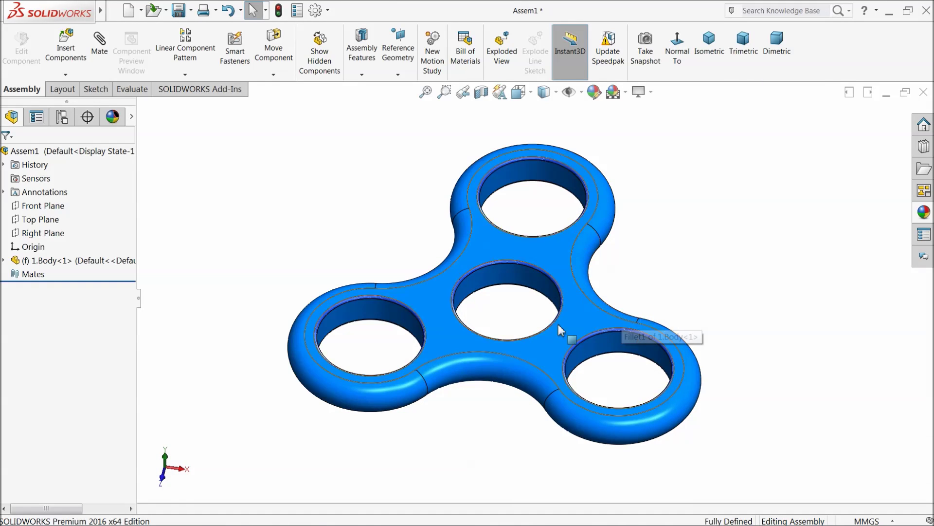
pyautogui.scroll(-1, 558, 326)
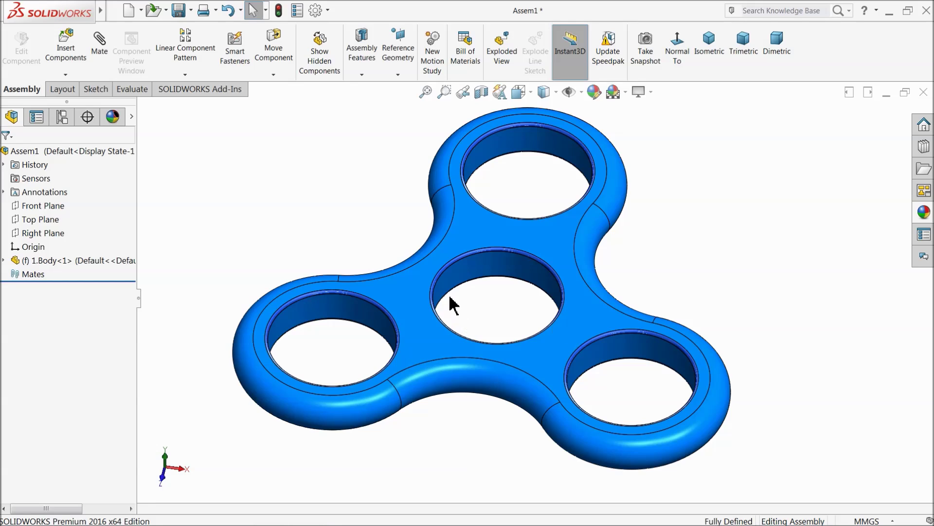
pyautogui.moveTo(451, 304); pyautogui.dragTo(455, 288, button='middle')
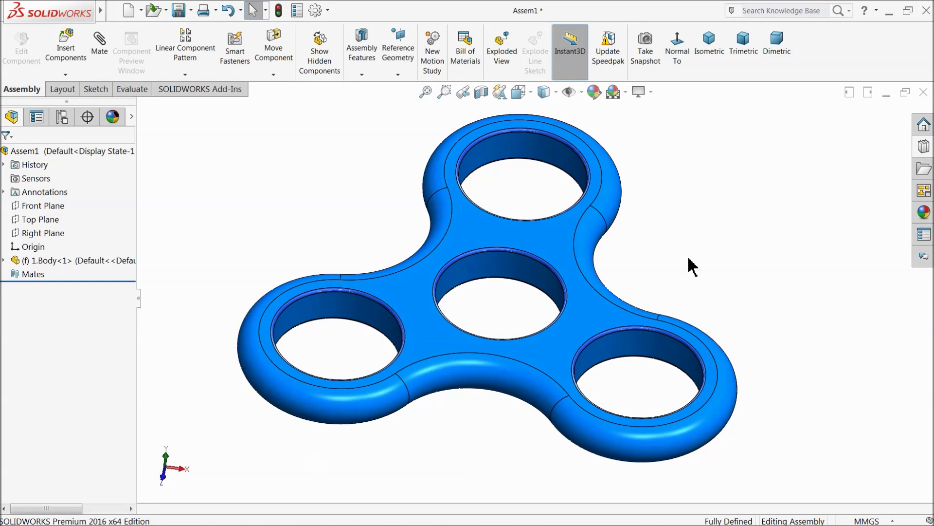
pyautogui.moveTo(496, 287)
pyautogui.mouseDown(button='middle')
pyautogui.moveTo(485, 248)
pyautogui.moveTo(501, 355)
pyautogui.moveTo(491, 300)
pyautogui.mouseUp(button='middle')
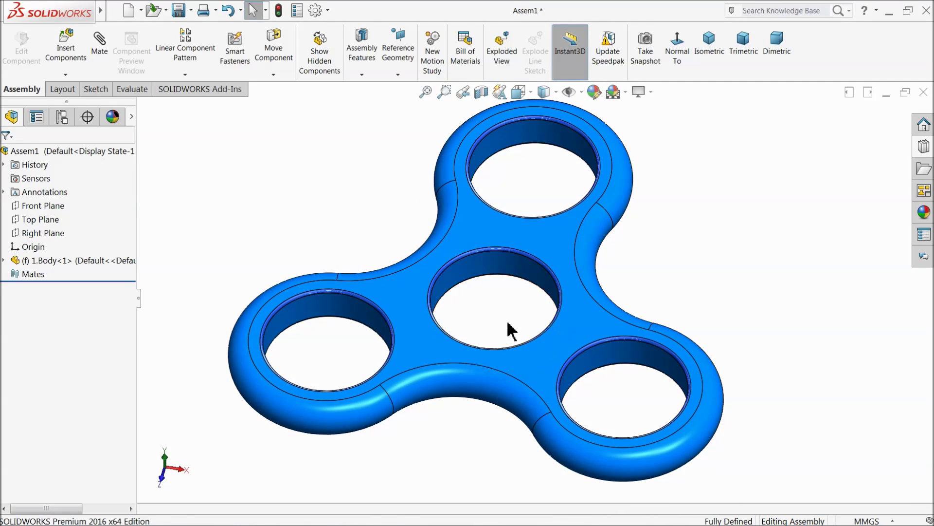
# Step: Open the Design Library Toolbox and activate the Toolbox add-in
pyautogui.click(923, 146)
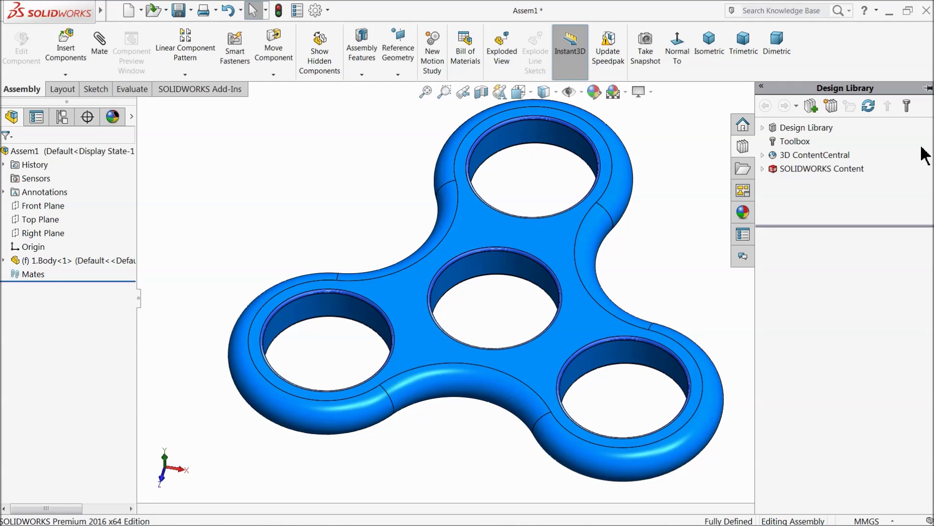
pyautogui.click(791, 142)
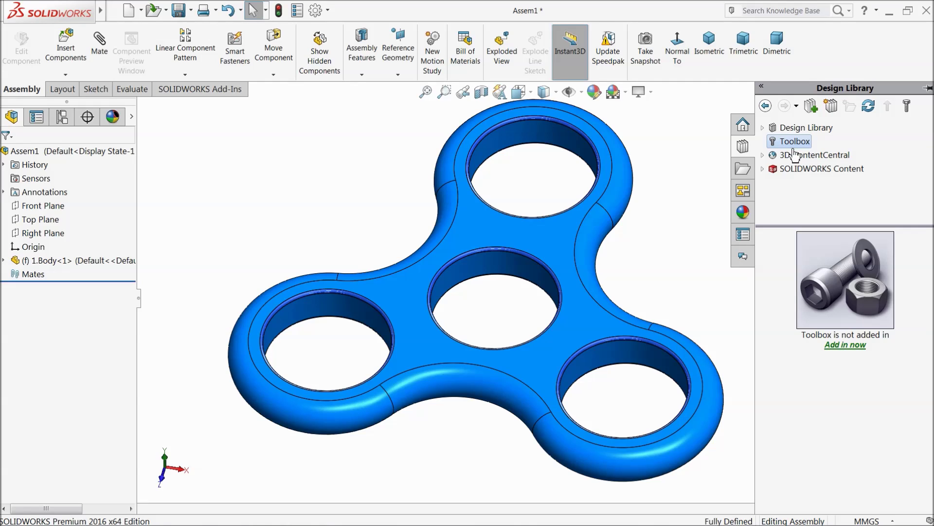
pyautogui.click(848, 350)
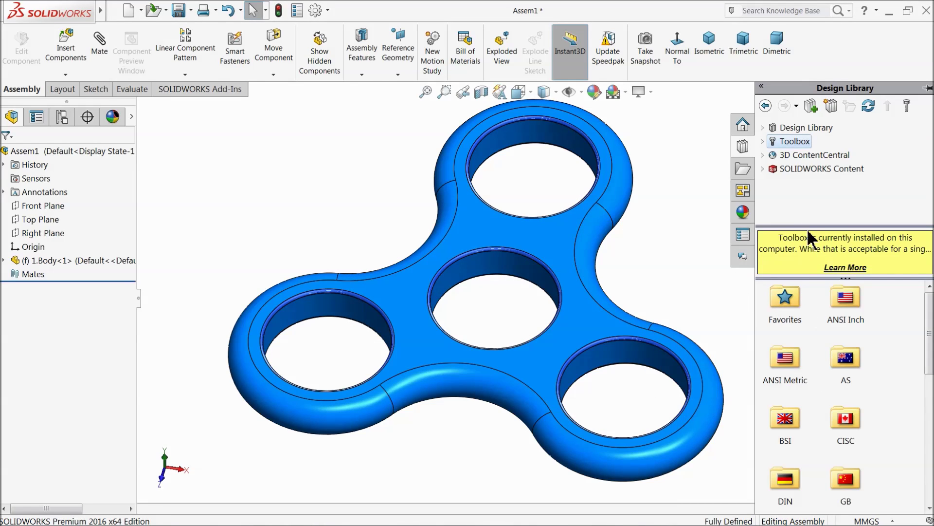
# Step: Browse BSI > Bearings > Ball Bearings and drag an angular contact ball bearing into the assembly
pyautogui.scroll(-1, 929, 310)
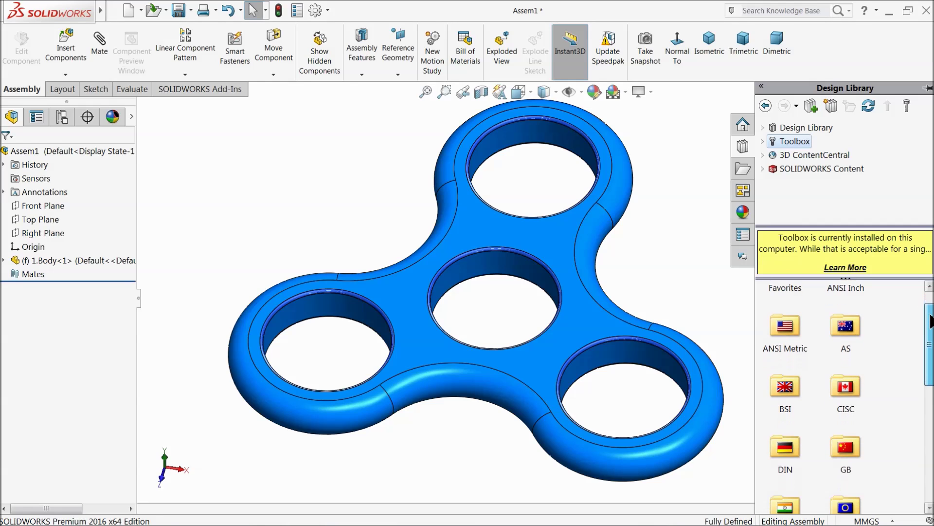
pyautogui.doubleClick(785, 358)
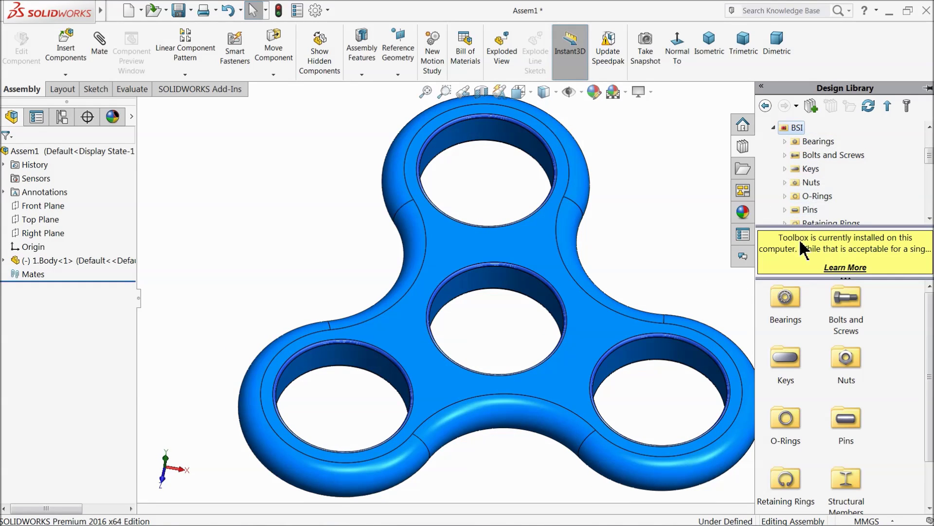
pyautogui.doubleClick(788, 301)
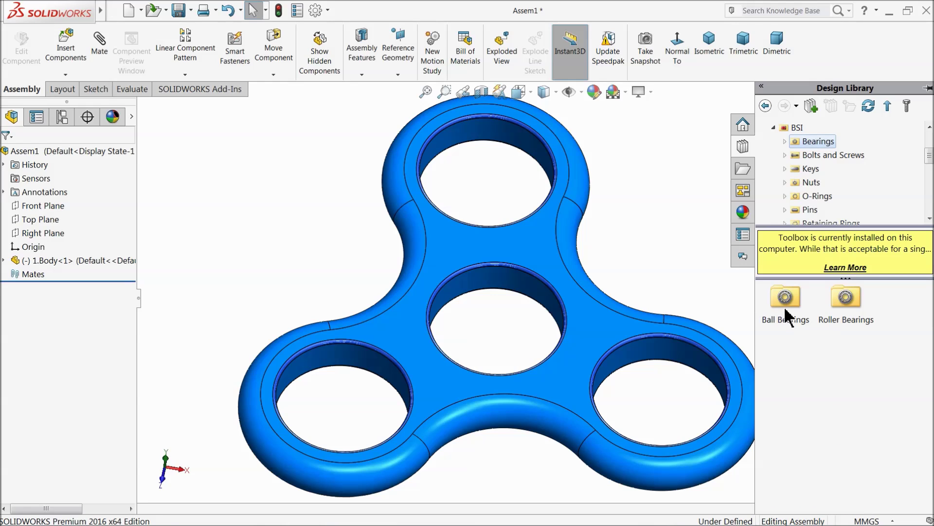
pyautogui.doubleClick(785, 300)
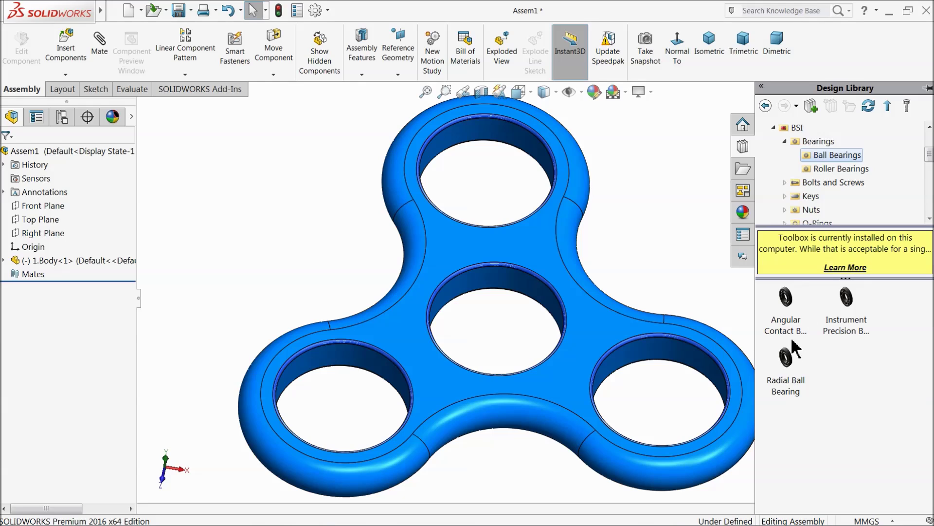
pyautogui.moveTo(795, 321)
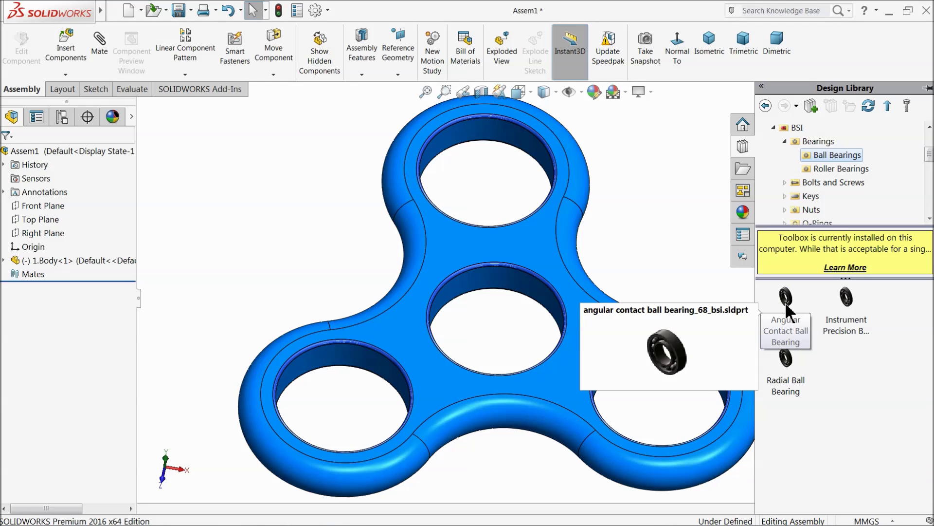
pyautogui.moveTo(787, 311); pyautogui.dragTo(582, 321)
# Step: Drop the angular contact ball bearing into the spinner's centre hole at size 36
pyautogui.moveTo(464, 295); pyautogui.dragTo(462, 287)
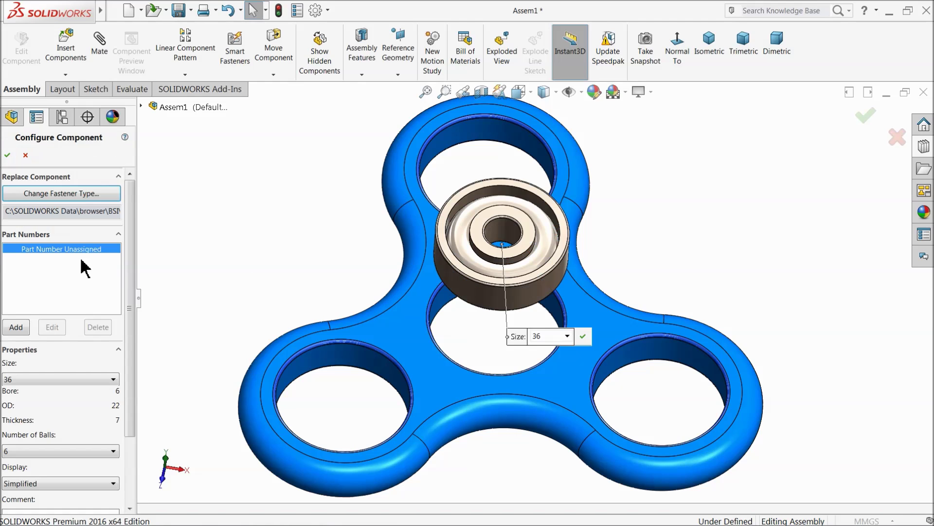
pyautogui.moveTo(126, 240)
pyautogui.mouseDown()
pyautogui.moveTo(129, 298)
pyautogui.moveTo(125, 253)
pyautogui.mouseUp()
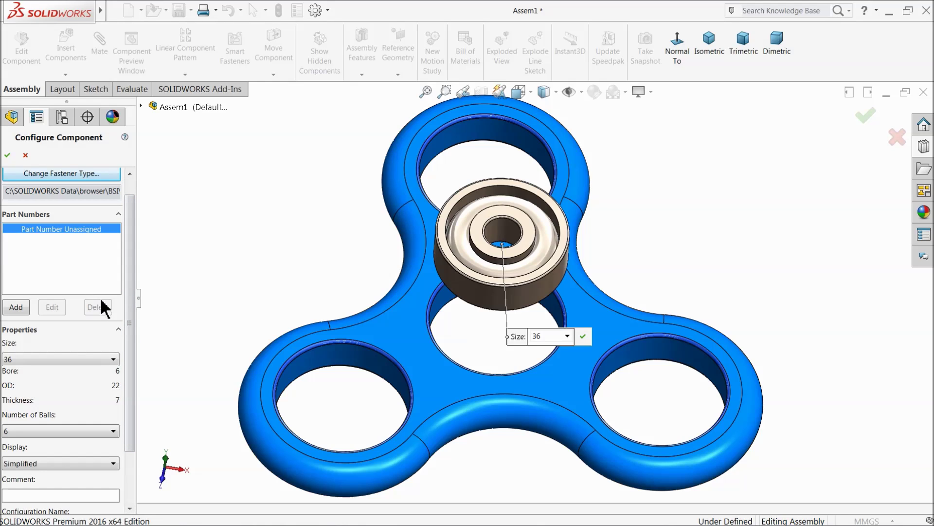
pyautogui.click(42, 360)
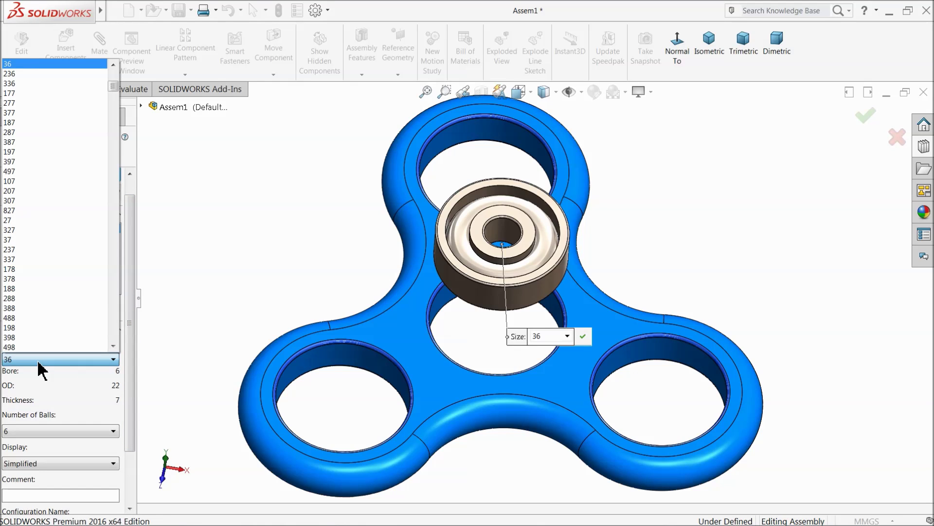
pyautogui.click(39, 362)
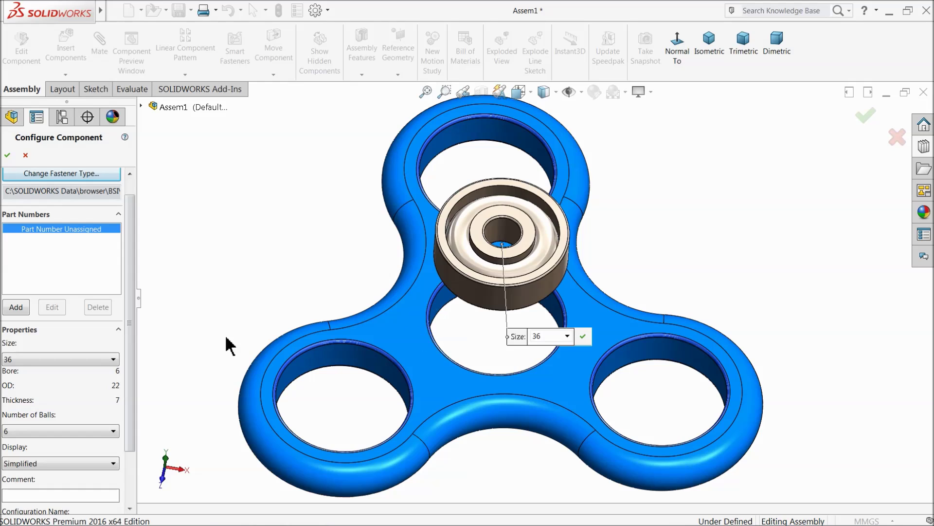
# Step: Set Number of Balls to Full, Display to Detailed, add a cage, and confirm
pyautogui.moveTo(129, 328); pyautogui.dragTo(130, 380)
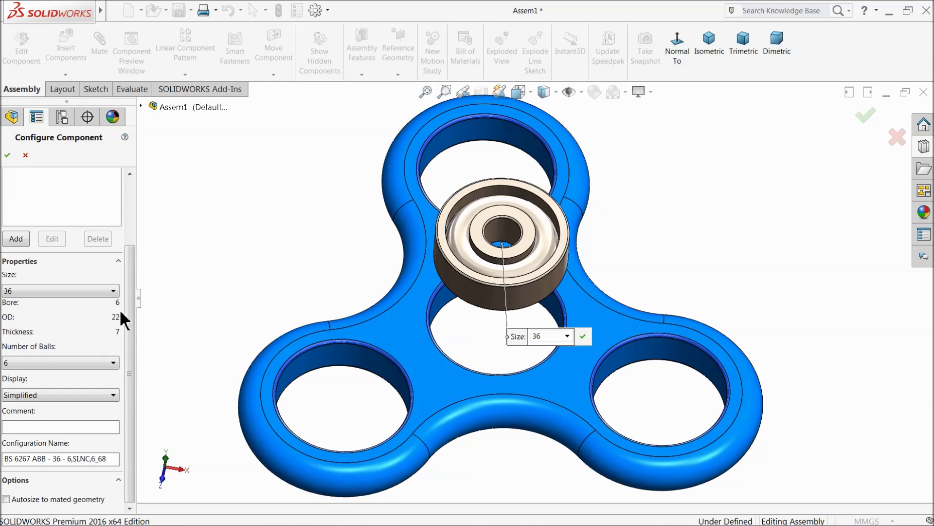
pyautogui.click(60, 363)
pyautogui.click(31, 384)
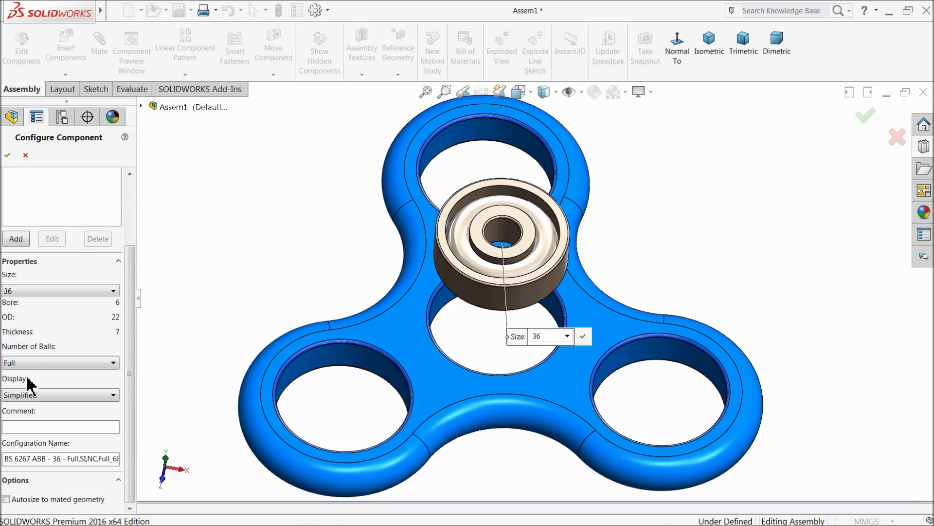
pyautogui.click(32, 395)
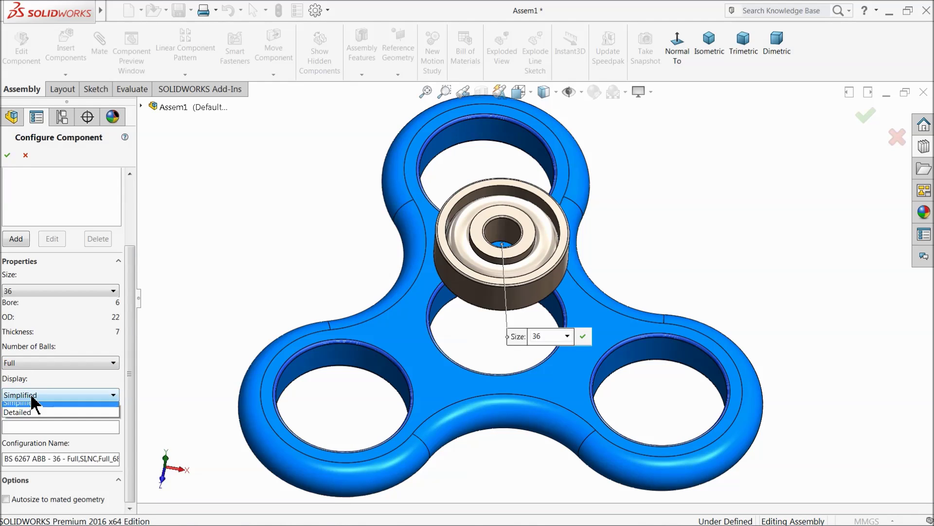
pyautogui.click(20, 417)
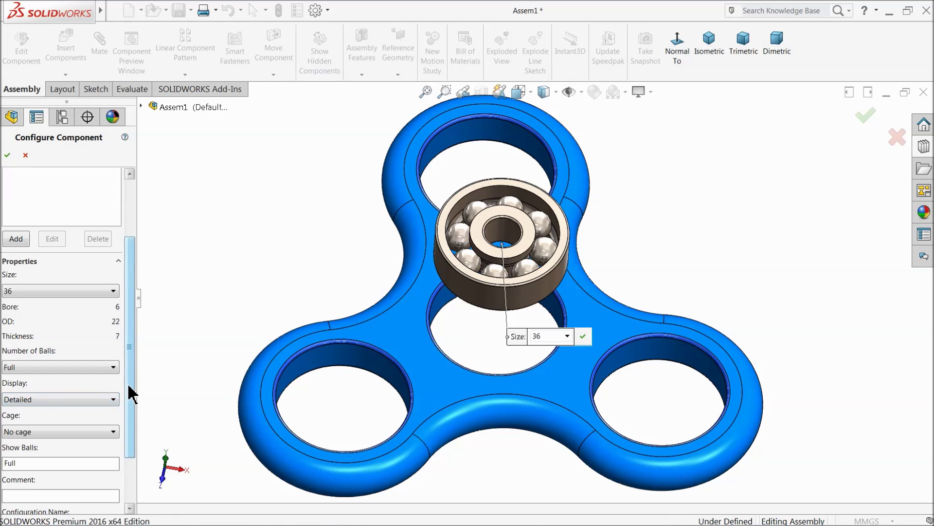
pyautogui.moveTo(397, 232); pyautogui.dragTo(388, 231, button='middle')
pyautogui.scroll(-5, 468, 305)
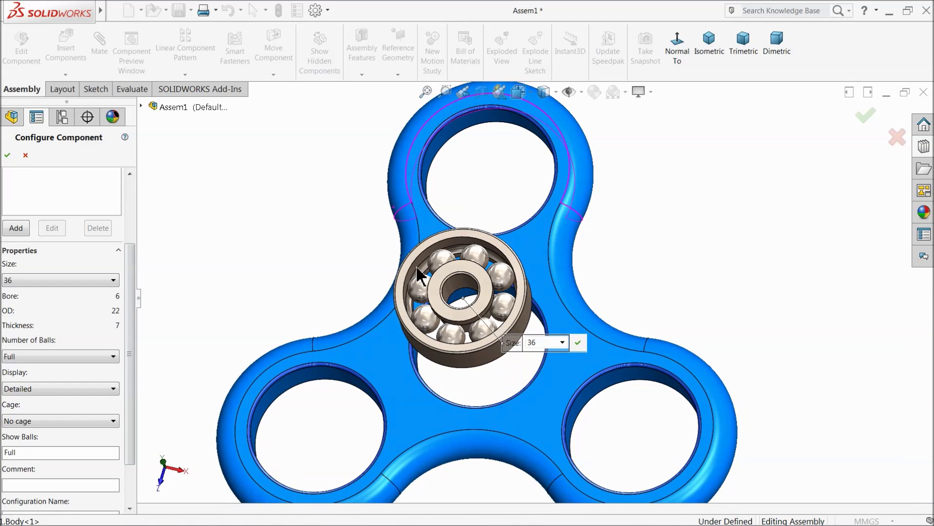
pyautogui.scroll(-3, 130, 371)
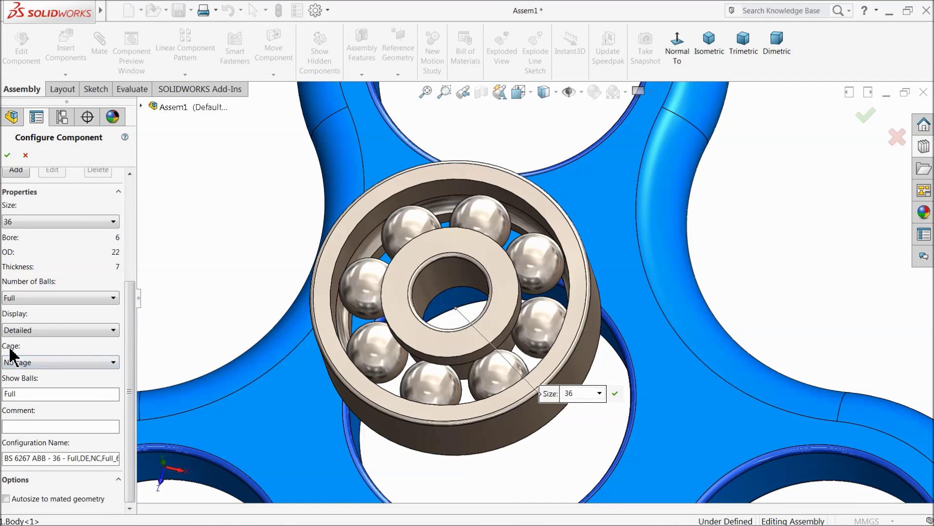
pyautogui.click(20, 362)
pyautogui.click(33, 384)
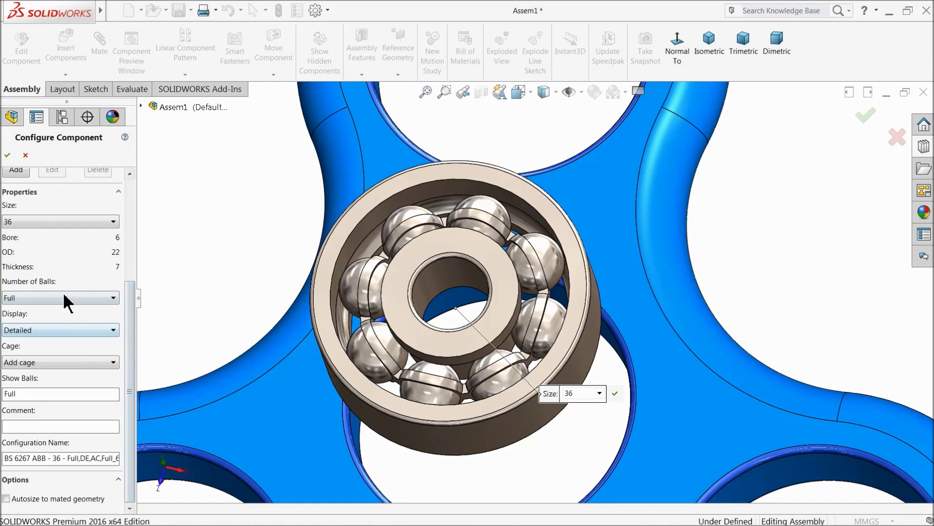
pyautogui.click(7, 156)
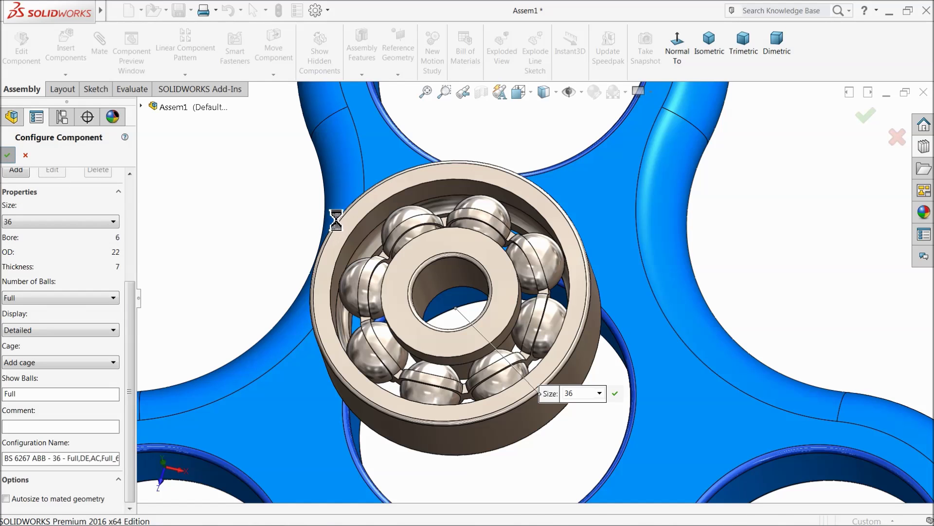
# Step: Place bearing copies in the lower-left, right and top holes, then close Insert Components
pyautogui.scroll(8, 314, 243)
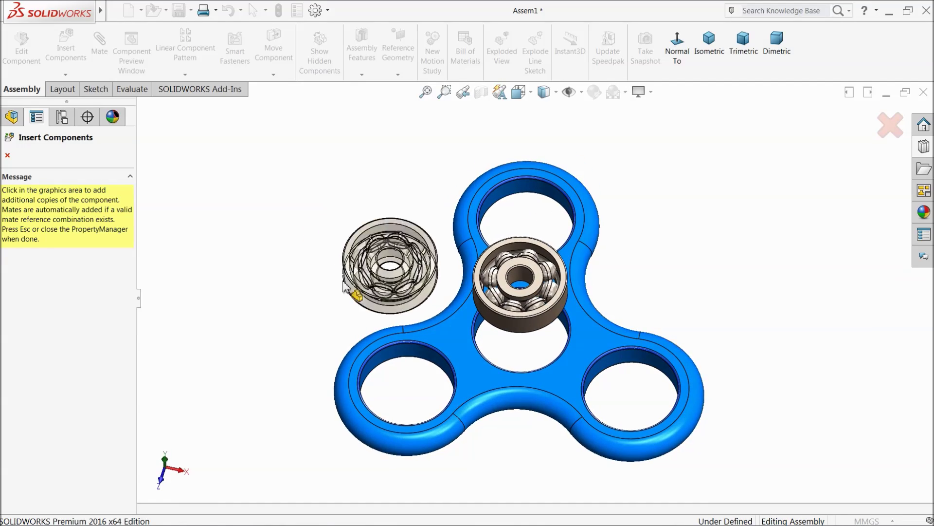
pyautogui.scroll(-4, 384, 327)
pyautogui.scroll(4, 542, 396)
pyautogui.scroll(-5, 542, 395)
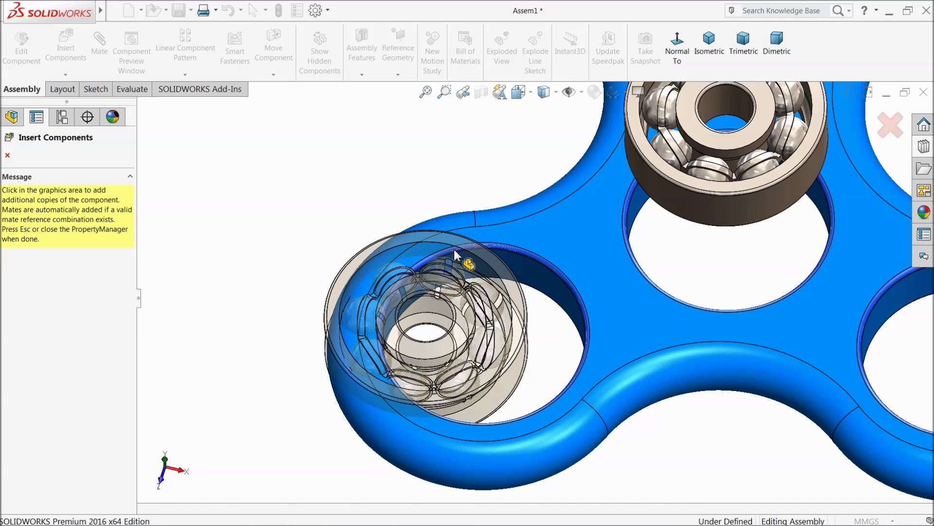
pyautogui.click(483, 257)
pyautogui.scroll(3, 699, 292)
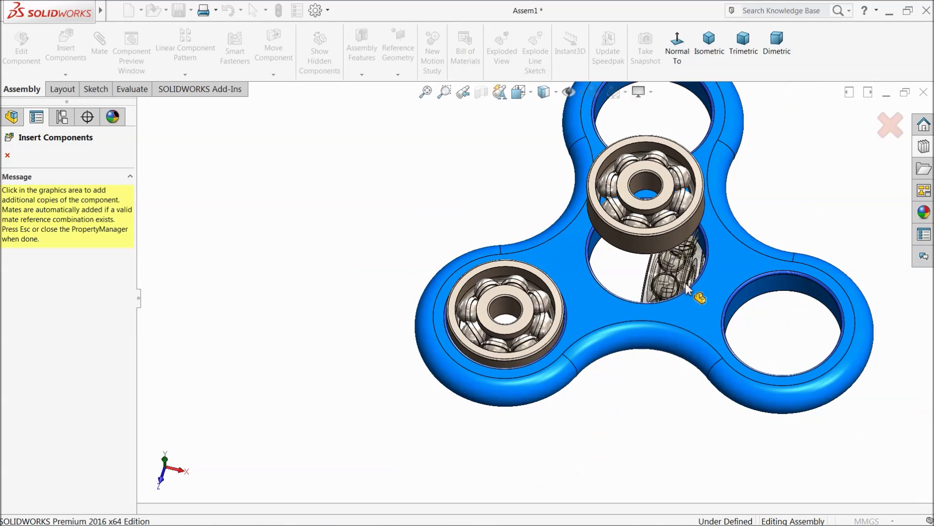
pyautogui.click(769, 294)
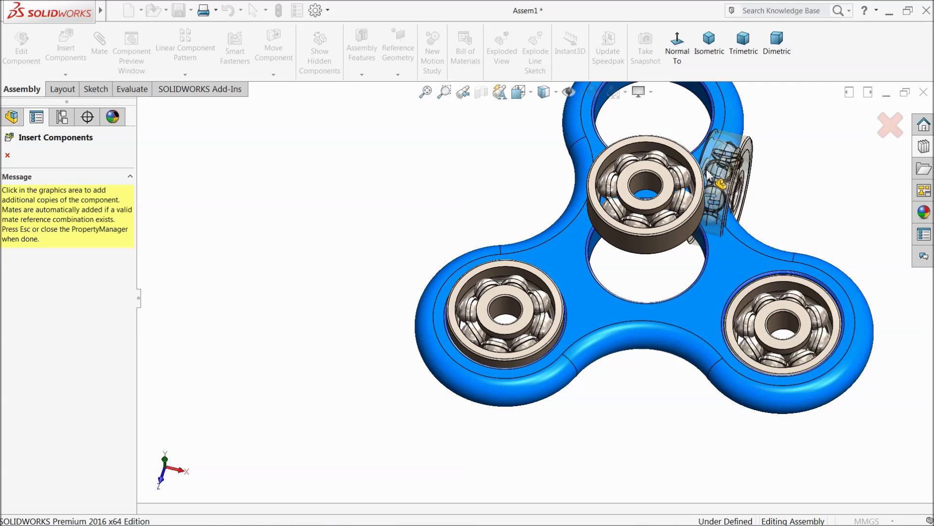
pyautogui.scroll(3, 704, 154)
pyautogui.scroll(-3, 702, 155)
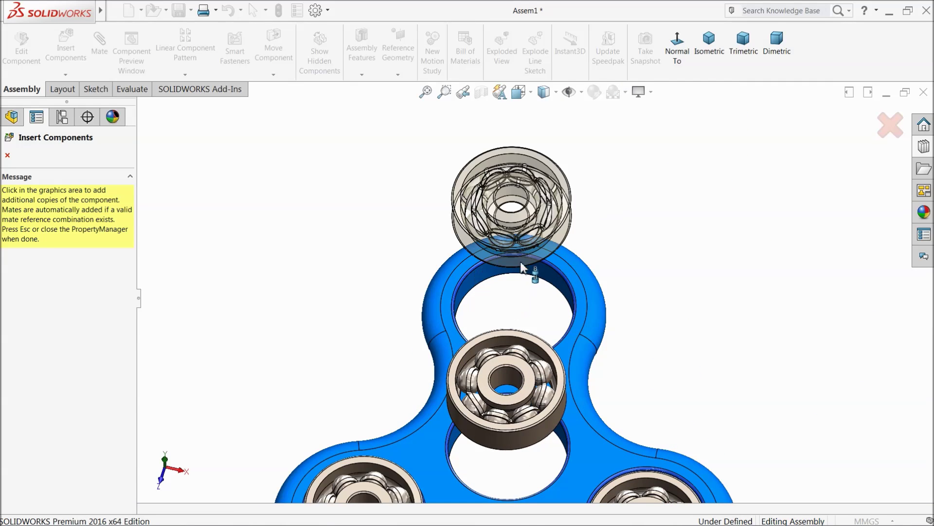
pyautogui.click(531, 265)
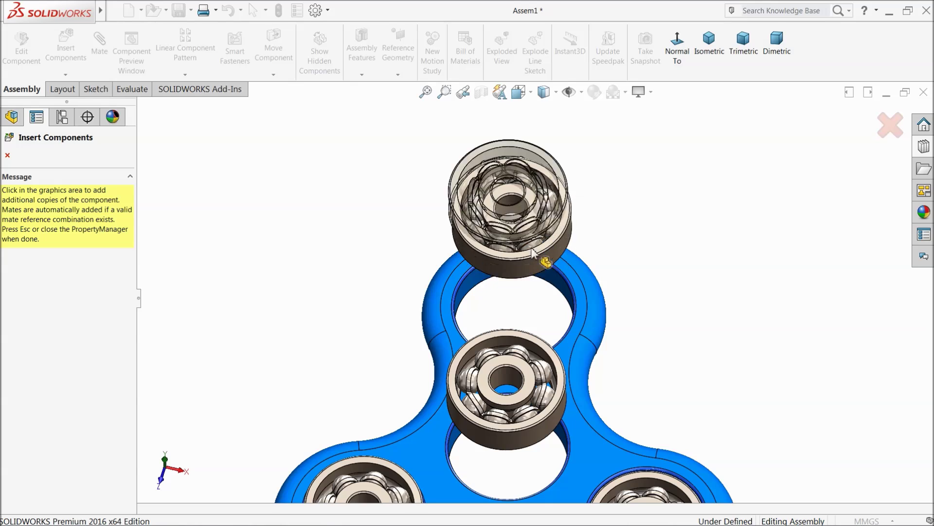
pyautogui.click(8, 155)
pyautogui.scroll(4, 369, 234)
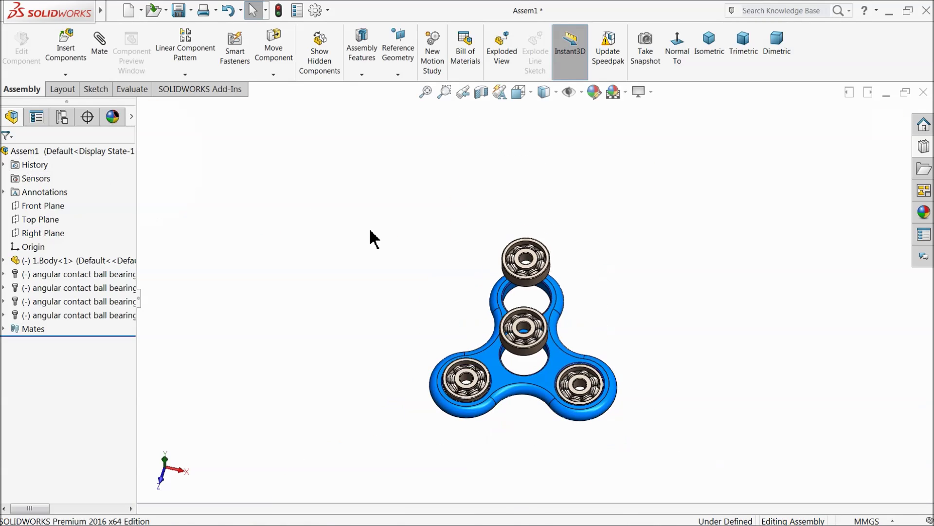
# Step: Fix the spinner body 1.Body in the assembly
pyautogui.scroll(-8, 545, 361)
pyautogui.click(359, 274)
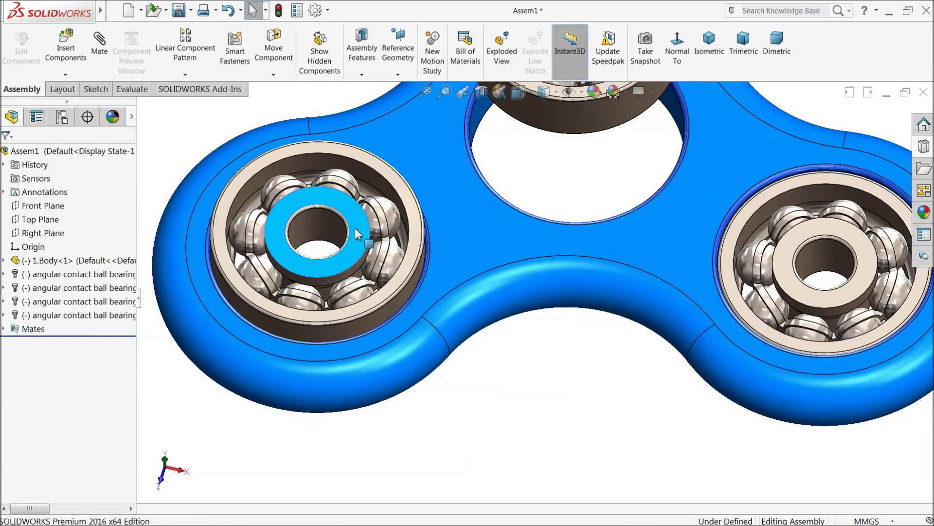
pyautogui.scroll(4, 467, 292)
pyautogui.scroll(2, 476, 304)
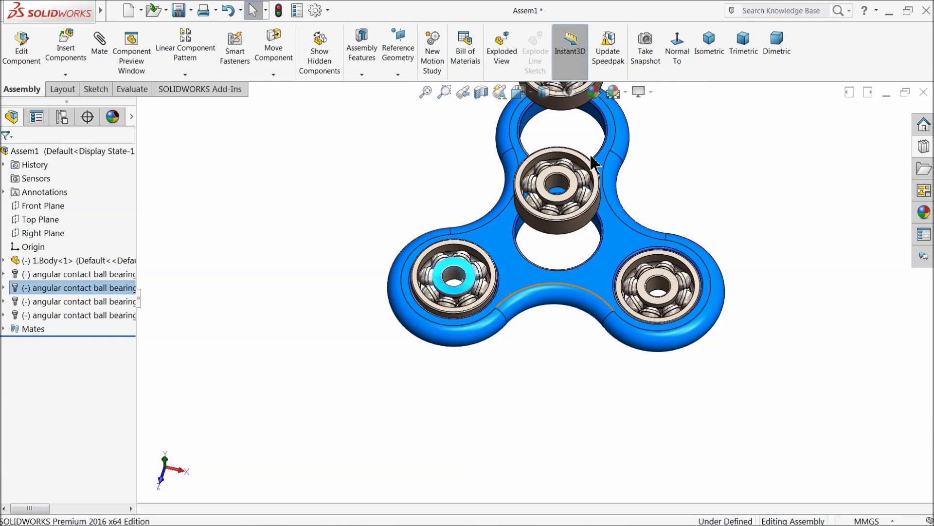
pyautogui.scroll(-3, 462, 297)
pyautogui.rightClick(453, 288)
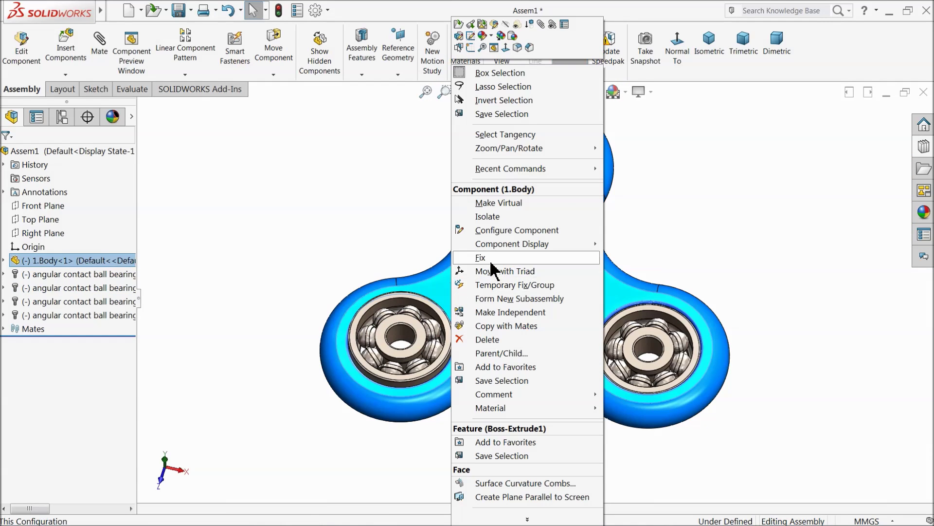
pyautogui.click(489, 258)
# Step: Lift the lower-left bearing up out of its hole and start the Mate command
pyautogui.scroll(-3, 438, 322)
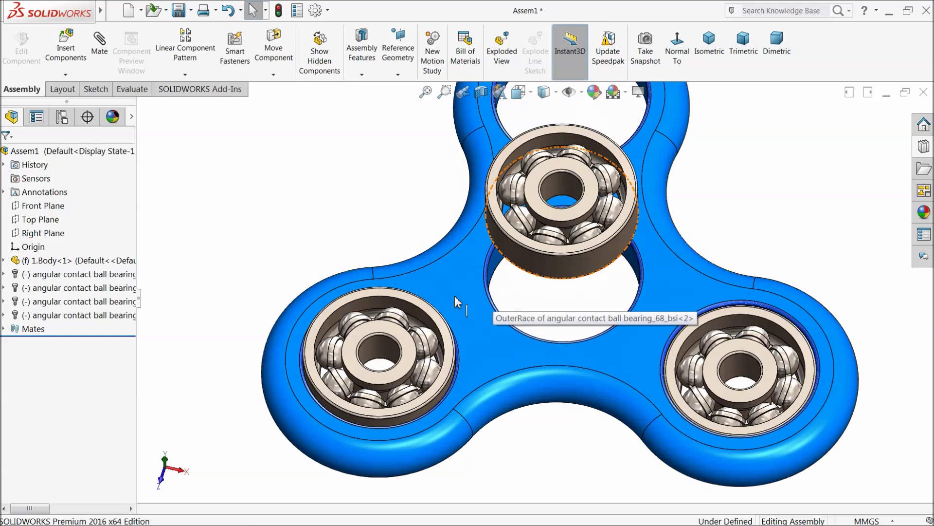
pyautogui.moveTo(431, 316); pyautogui.dragTo(425, 282)
pyautogui.click(307, 226)
pyautogui.click(100, 43)
# Step: Mate the lower-left bearing's edge coincident with its housing face
pyautogui.scroll(-3, 554, 378)
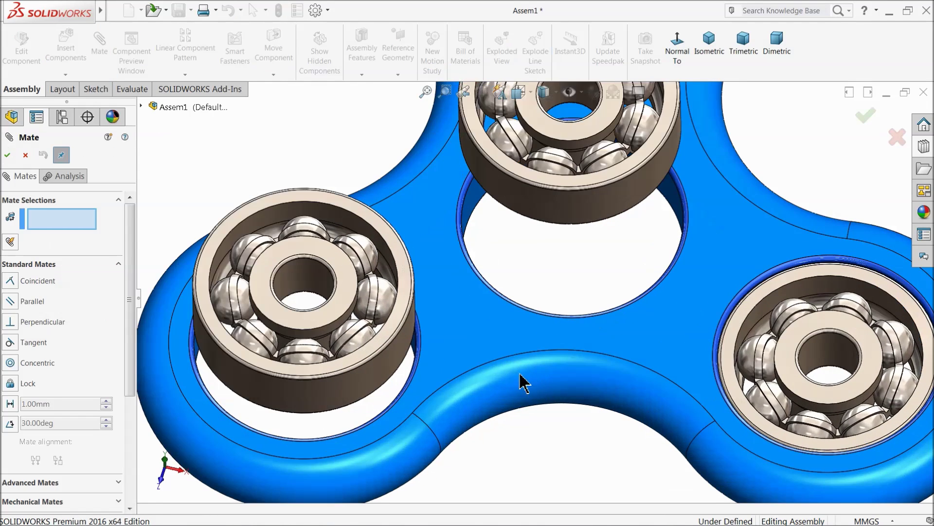
pyautogui.click(399, 335)
pyautogui.click(448, 314)
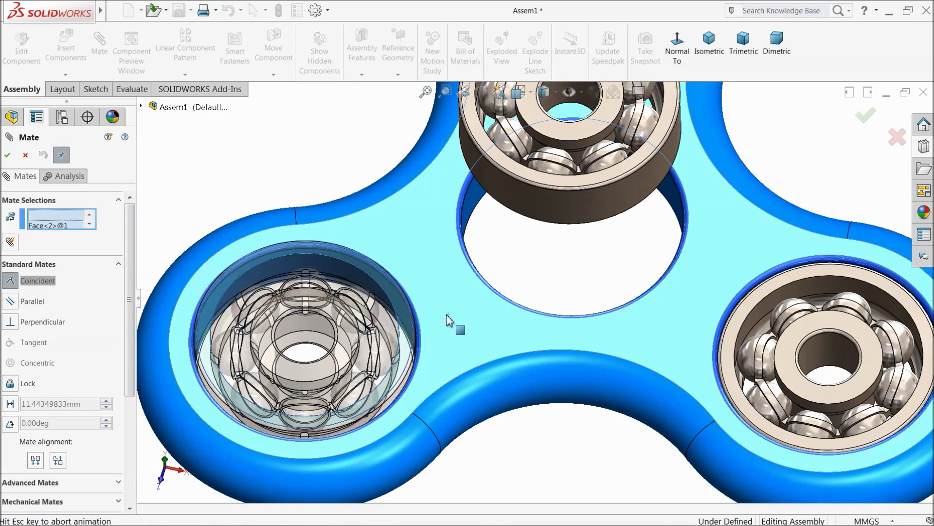
pyautogui.click(432, 334)
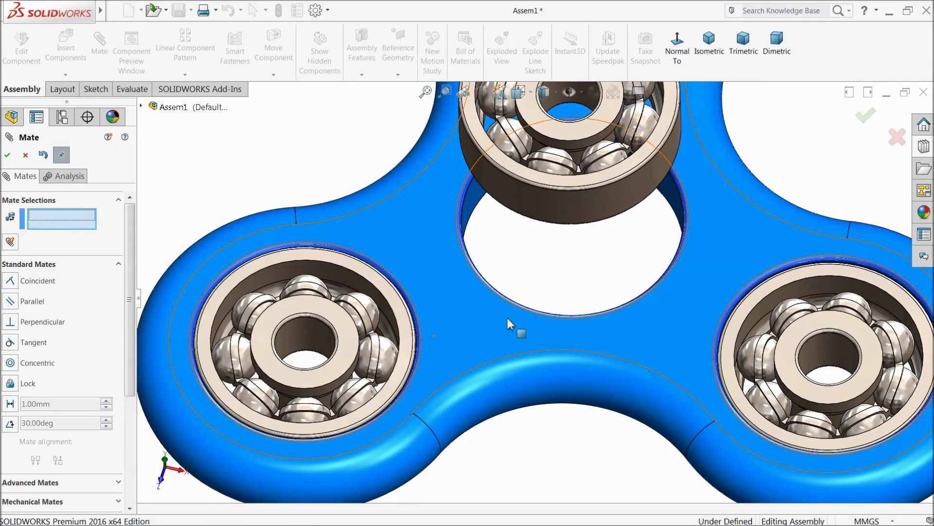
pyautogui.scroll(3, 563, 250)
pyautogui.scroll(-3, 576, 253)
# Step: Make the next bearing concentric with its hole and coincident with the spinner face
pyautogui.click(577, 253)
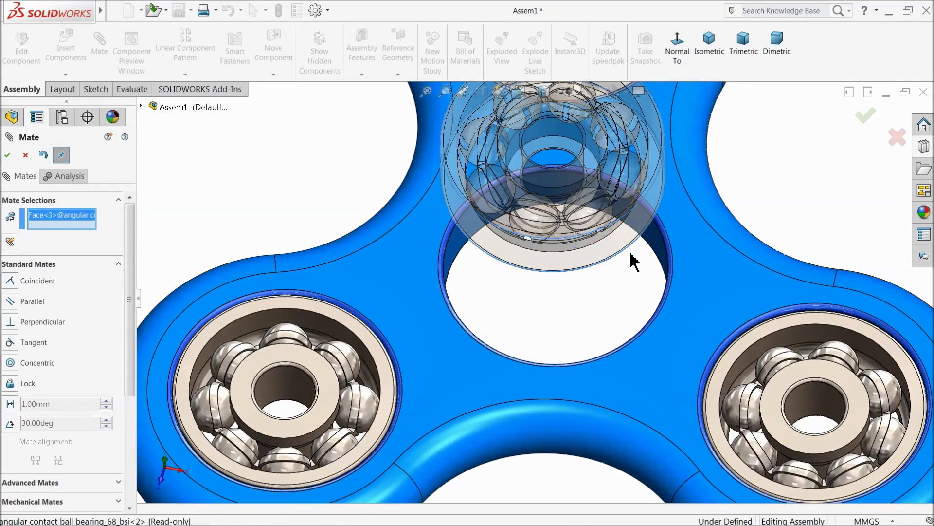
pyautogui.click(661, 247)
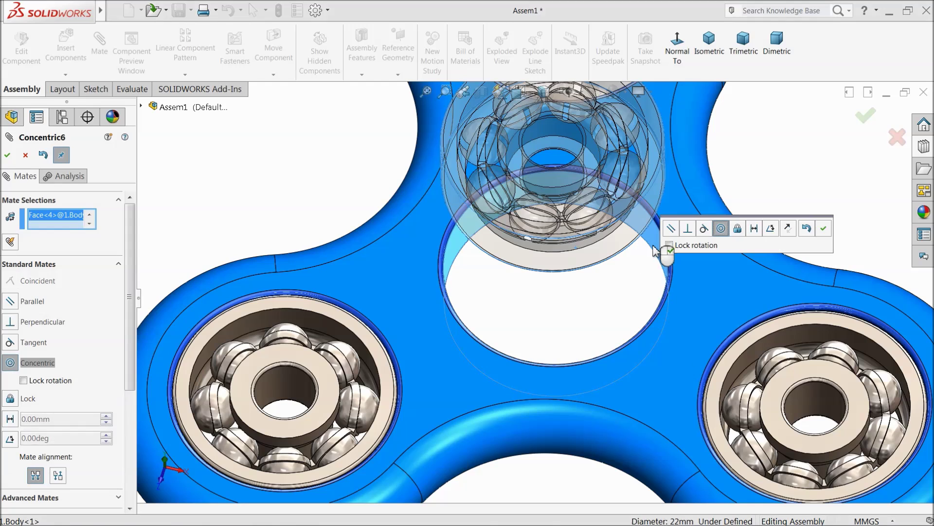
pyautogui.click(822, 231)
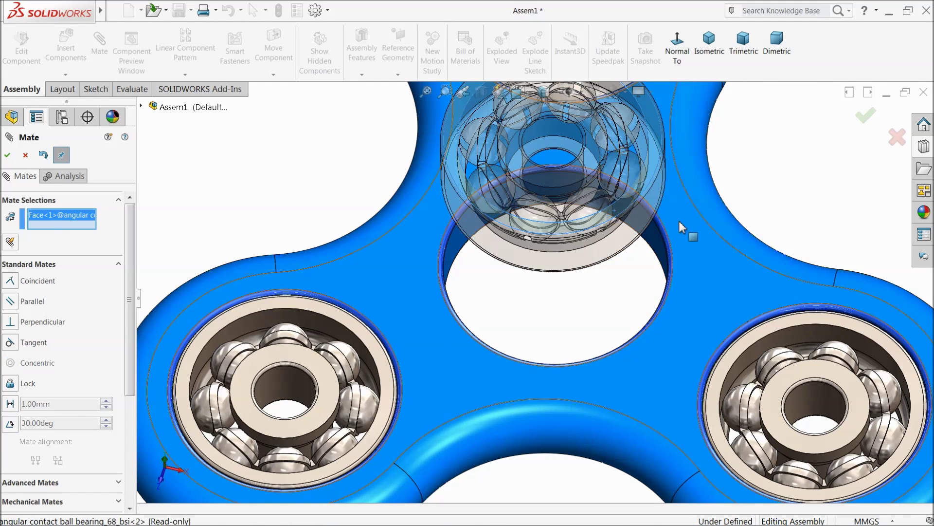
pyautogui.click(682, 227)
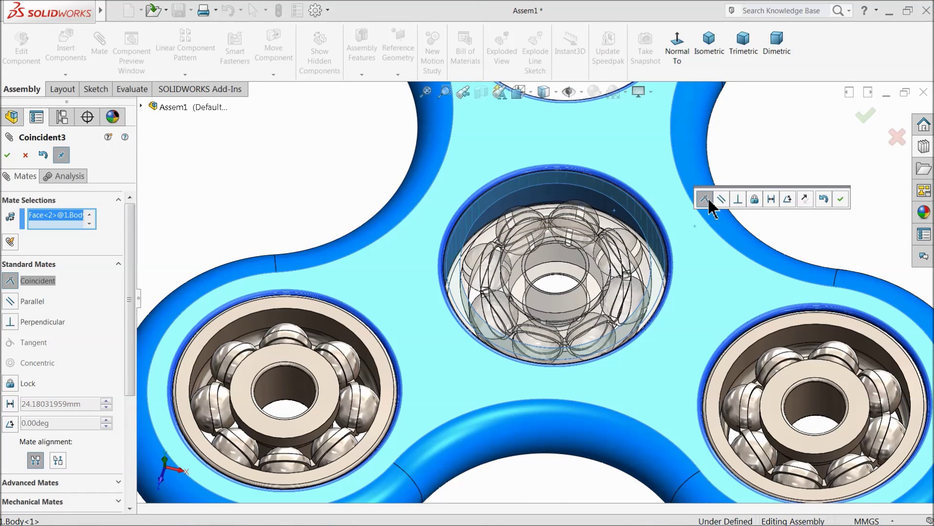
pyautogui.click(840, 199)
pyautogui.press('z')
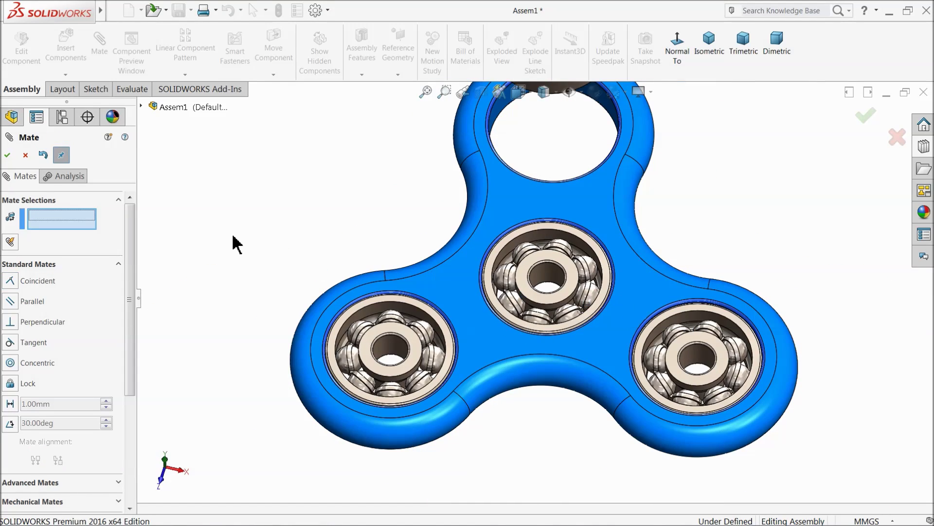
# Step: Seat the remaining bearings flush with coincident mates through Coincident5, then close Mate
pyautogui.scroll(2, 589, 194)
pyautogui.scroll(-2, 572, 156)
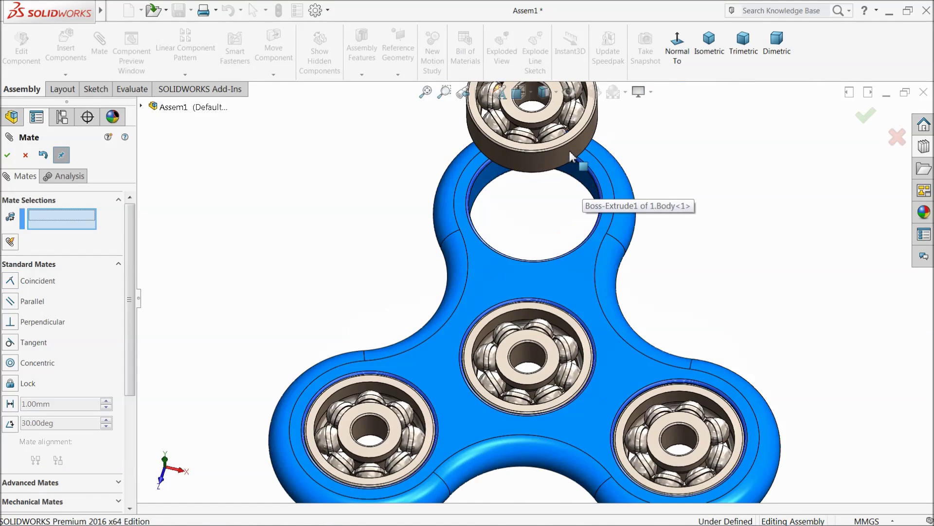
pyautogui.click(540, 116)
pyautogui.click(575, 272)
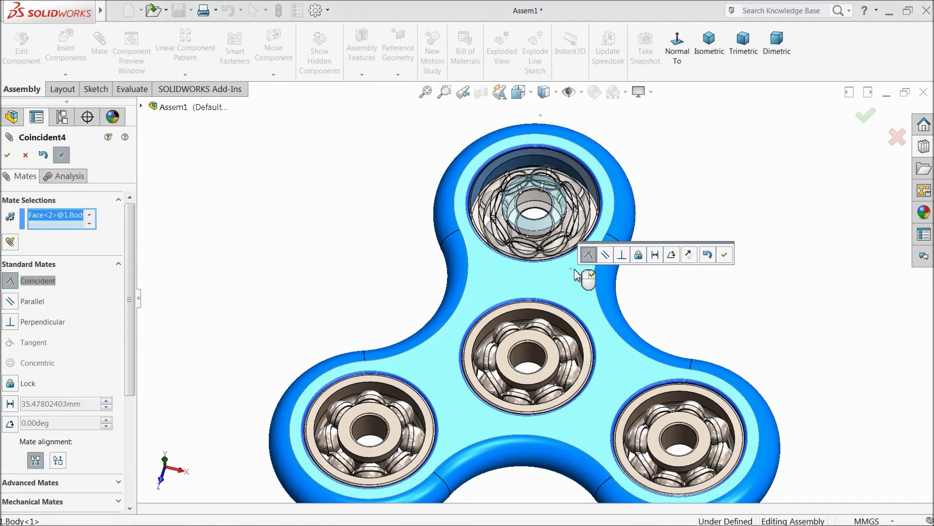
pyautogui.click(725, 255)
pyautogui.scroll(-5, 569, 375)
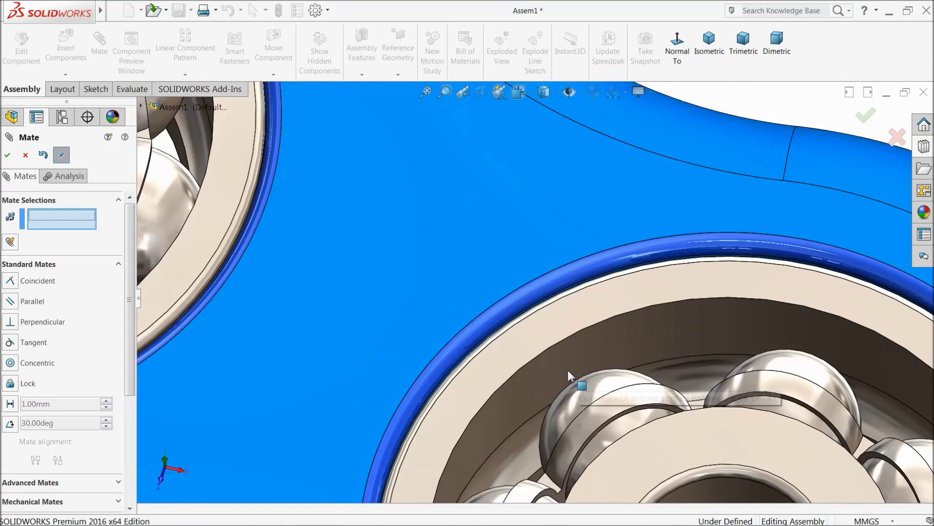
pyautogui.click(540, 345)
pyautogui.click(491, 281)
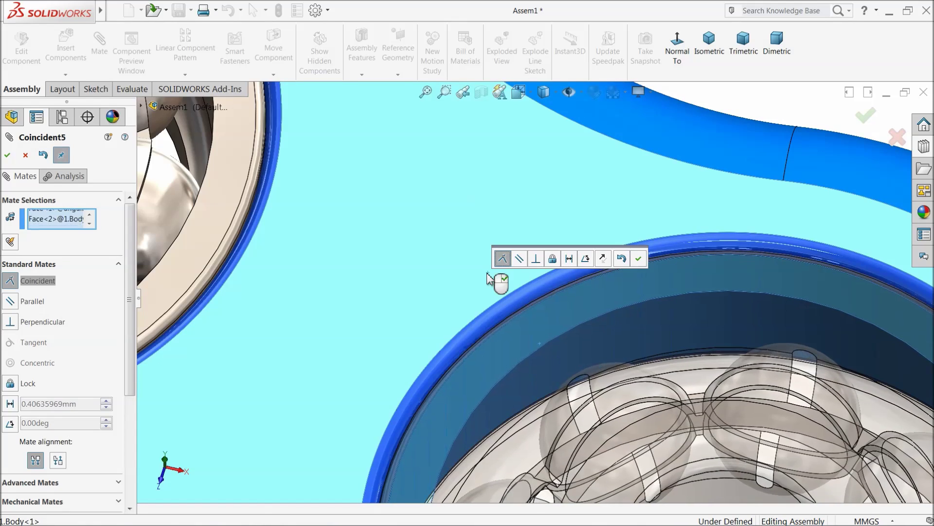
pyautogui.click(639, 263)
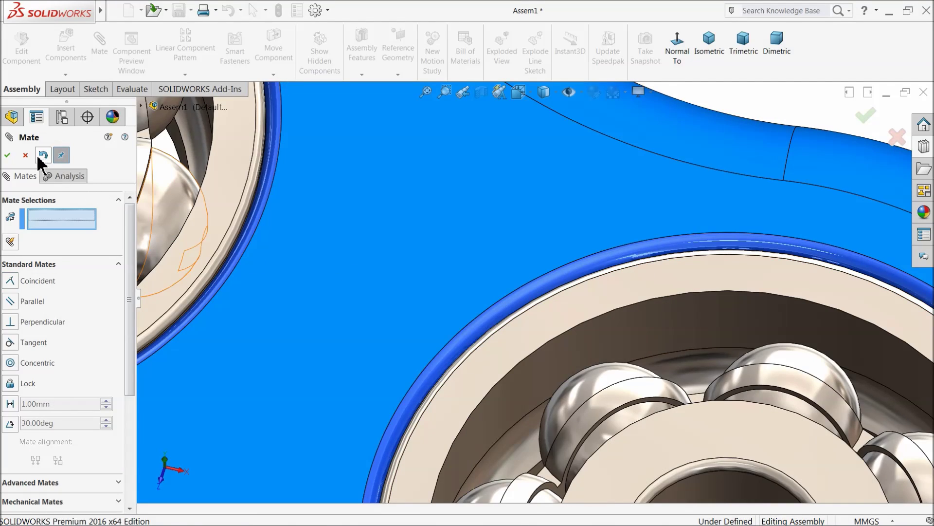
pyautogui.click(7, 155)
# Step: Switch the view to Perspective
pyautogui.scroll(8, 440, 270)
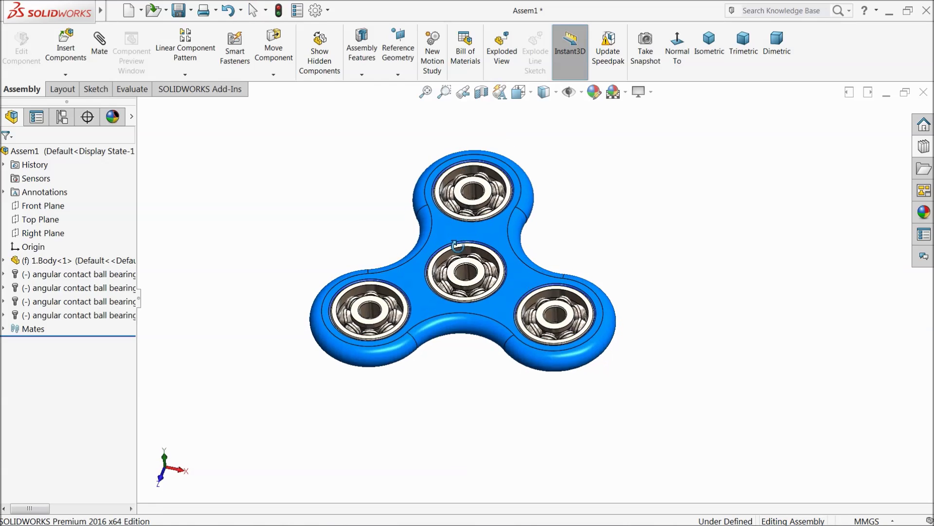
pyautogui.scroll(-4, 446, 266)
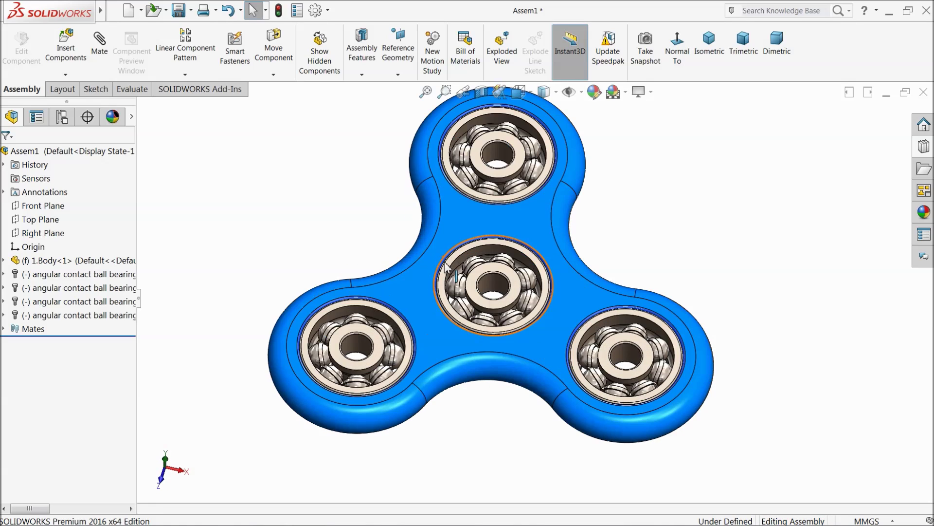
pyautogui.click(650, 91)
pyautogui.click(638, 149)
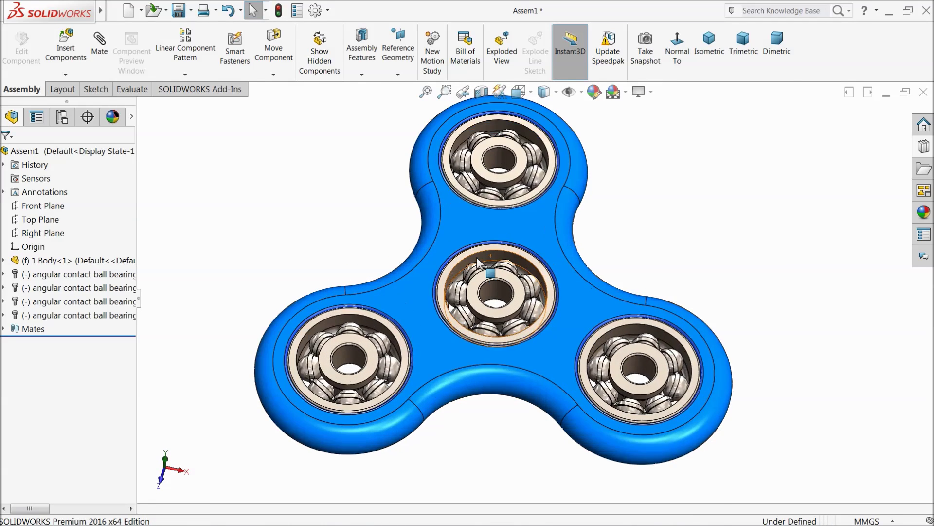
# Step: Drag the centre, bottom-left, bottom-right and top bearings' inner rings to check they spin
pyautogui.scroll(-2, 478, 262)
pyautogui.moveTo(566, 323); pyautogui.dragTo(530, 348)
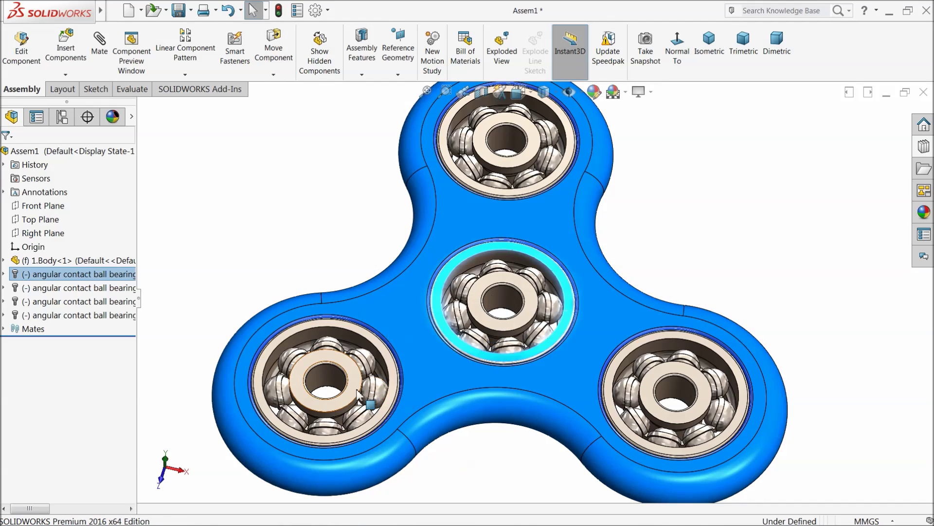
pyautogui.moveTo(317, 374); pyautogui.dragTo(341, 387)
pyautogui.moveTo(652, 389); pyautogui.dragTo(671, 369)
pyautogui.moveTo(523, 162); pyautogui.dragTo(511, 161)
pyautogui.click(340, 197)
pyautogui.moveTo(341, 197); pyautogui.dragTo(471, 276, button='middle')
pyautogui.moveTo(506, 286)
pyautogui.mouseDown()
pyautogui.moveTo(511, 266)
pyautogui.moveTo(440, 266)
pyautogui.moveTo(492, 335)
pyautogui.moveTo(494, 297)
pyautogui.mouseUp()
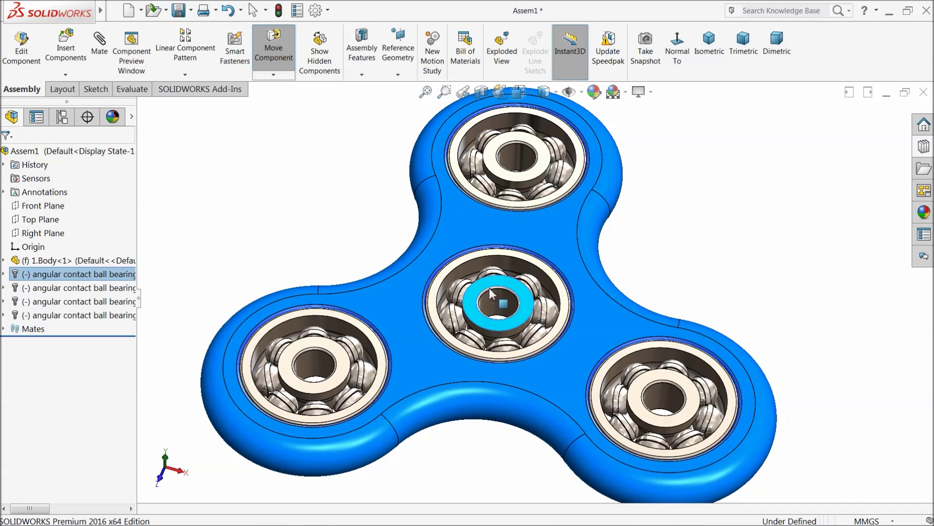
# Step: Let the spinner body float and fix the centre bearing in place
pyautogui.click(358, 214)
pyautogui.scroll(3, 498, 296)
pyautogui.scroll(-3, 498, 298)
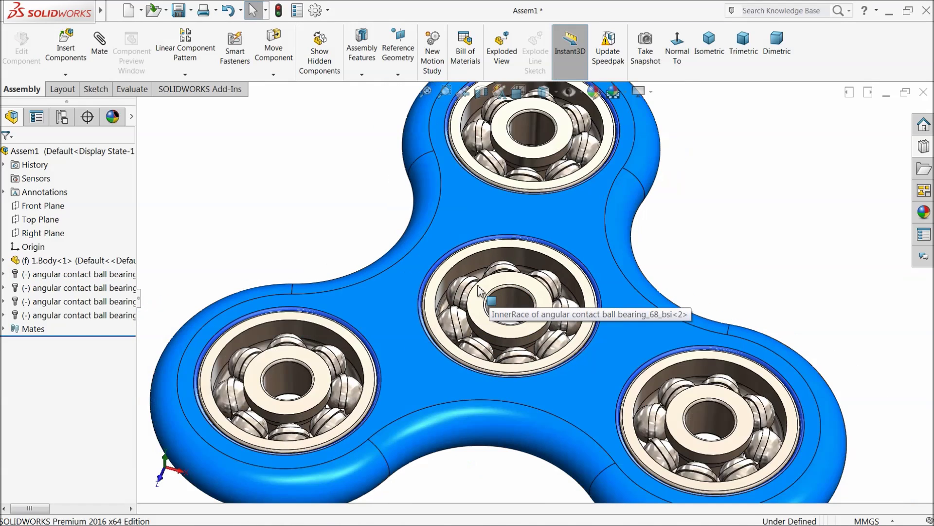
pyautogui.scroll(2, 421, 261)
pyautogui.click(426, 258)
pyautogui.rightClick(427, 258)
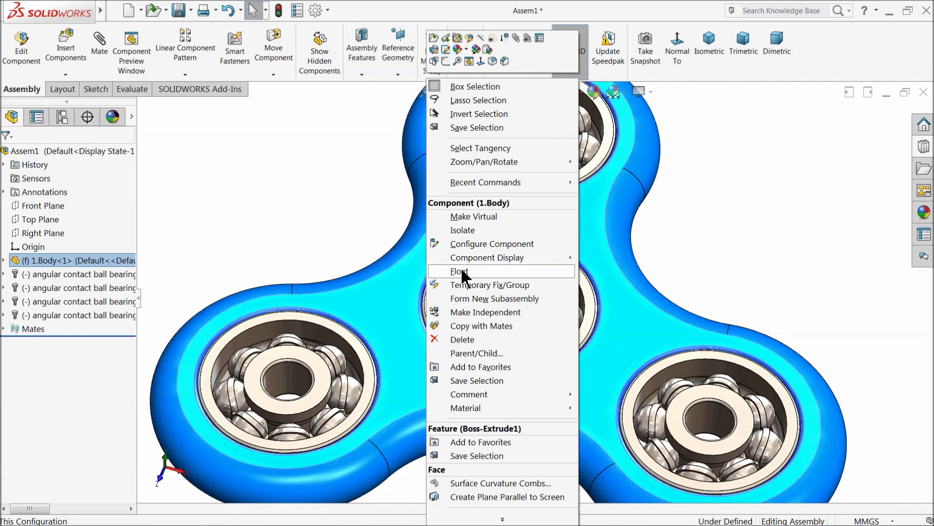
pyautogui.press('Escape')
pyautogui.rightClick(494, 281)
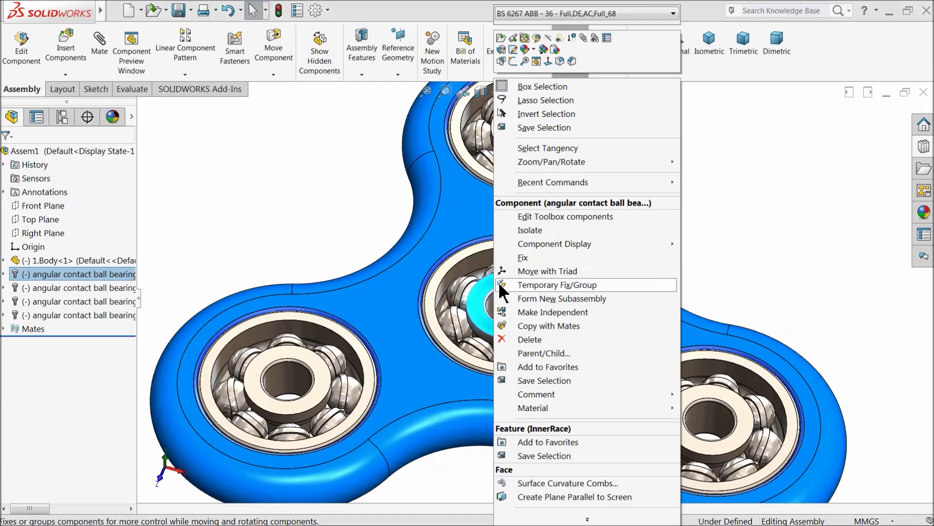
pyautogui.click(516, 257)
# Step: Drag the spinner body to rotate it around the fixed centre bearing
pyautogui.moveTo(477, 232); pyautogui.dragTo(475, 331)
pyautogui.press('f')
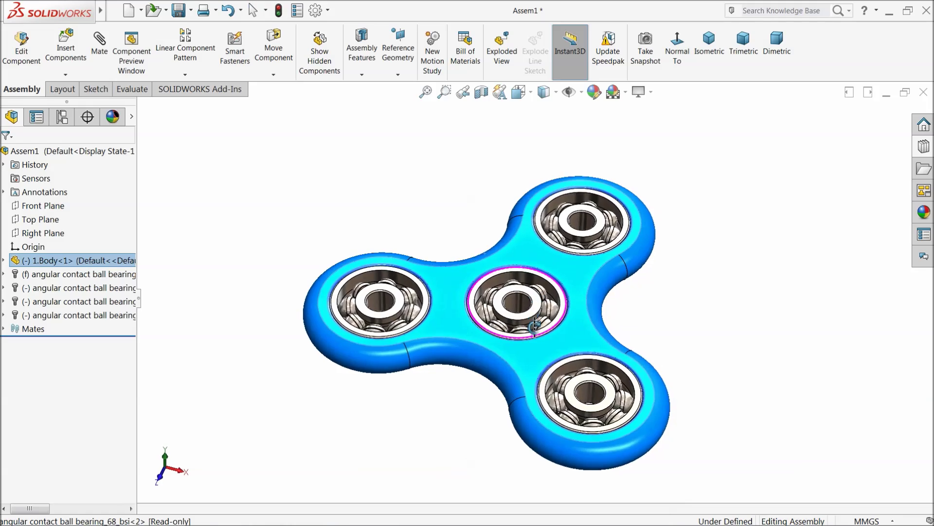
pyautogui.moveTo(531, 312); pyautogui.dragTo(573, 295, button='middle')
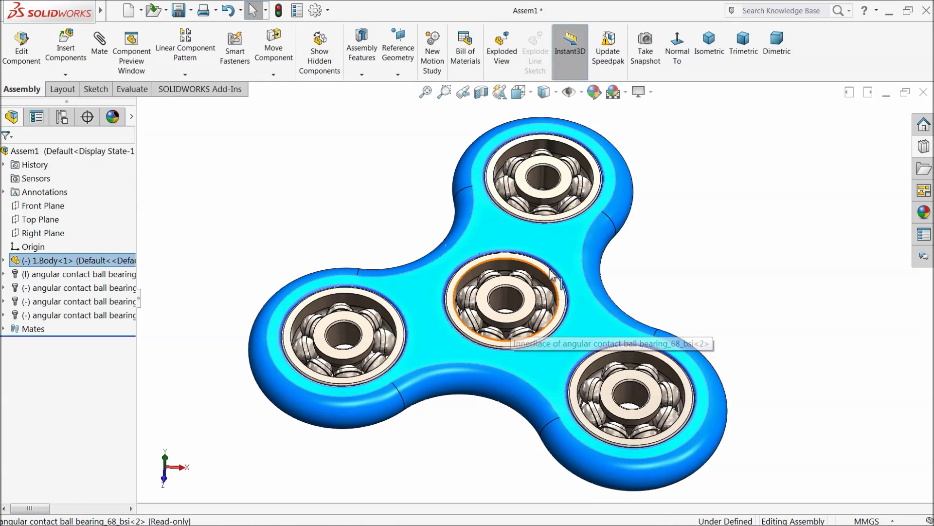
pyautogui.moveTo(563, 258); pyautogui.dragTo(516, 341)
pyautogui.click(382, 237)
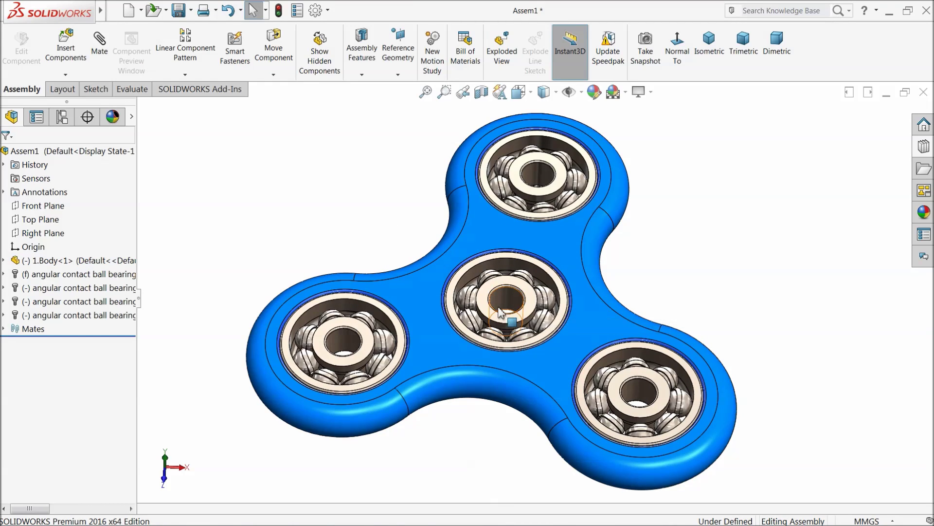
# Step: Start a reference axis with the assembly origin selected
pyautogui.click(29, 247)
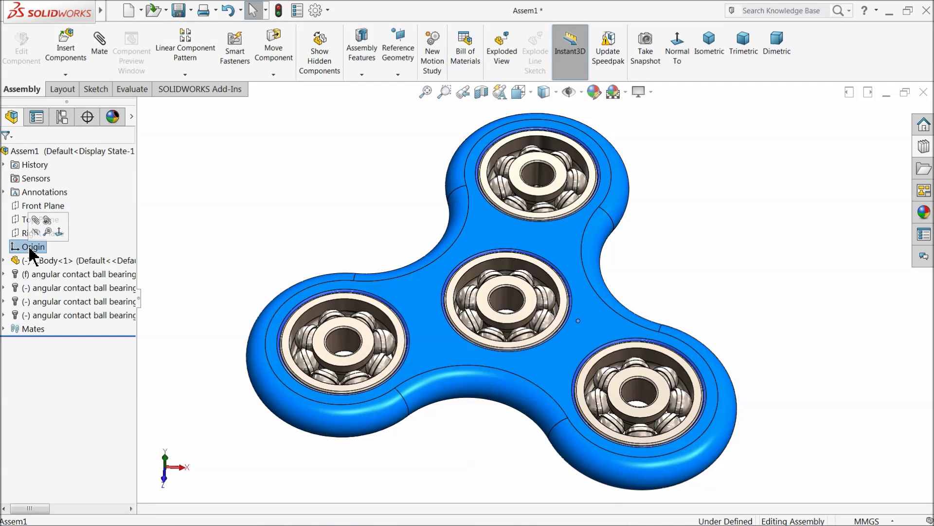
pyautogui.click(362, 74)
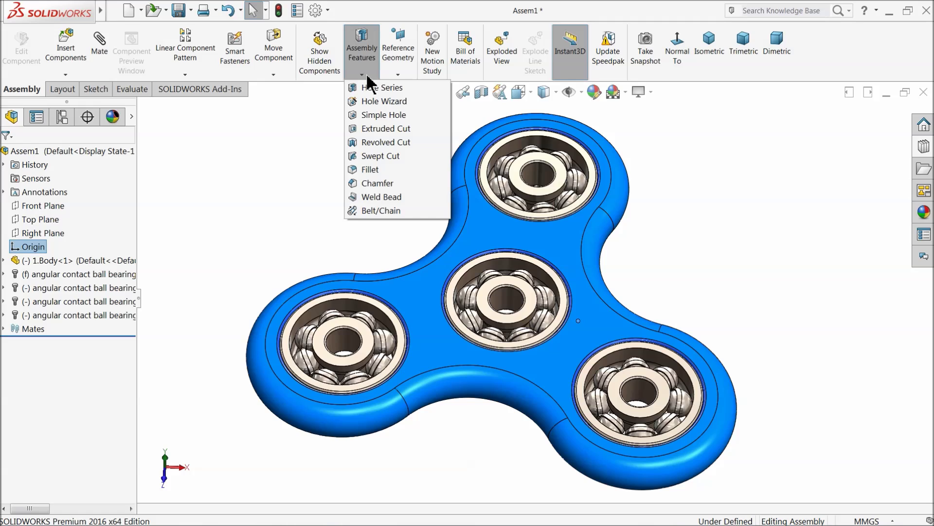
pyautogui.click(398, 75)
pyautogui.click(404, 101)
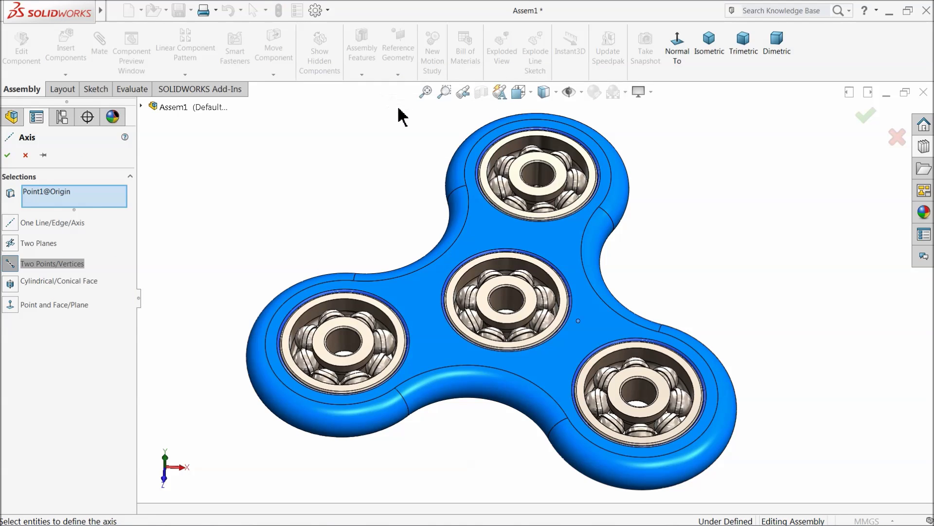
pyautogui.scroll(6, 523, 276)
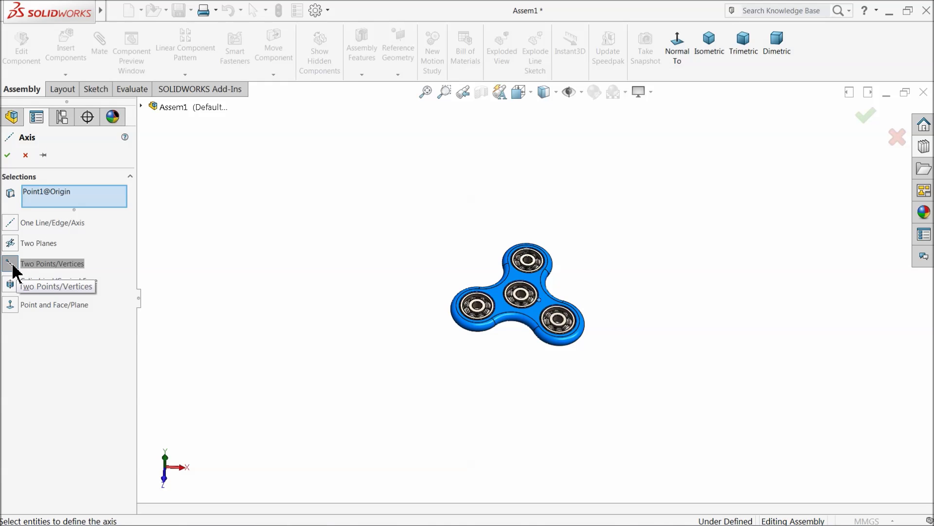
pyautogui.scroll(-5, 531, 294)
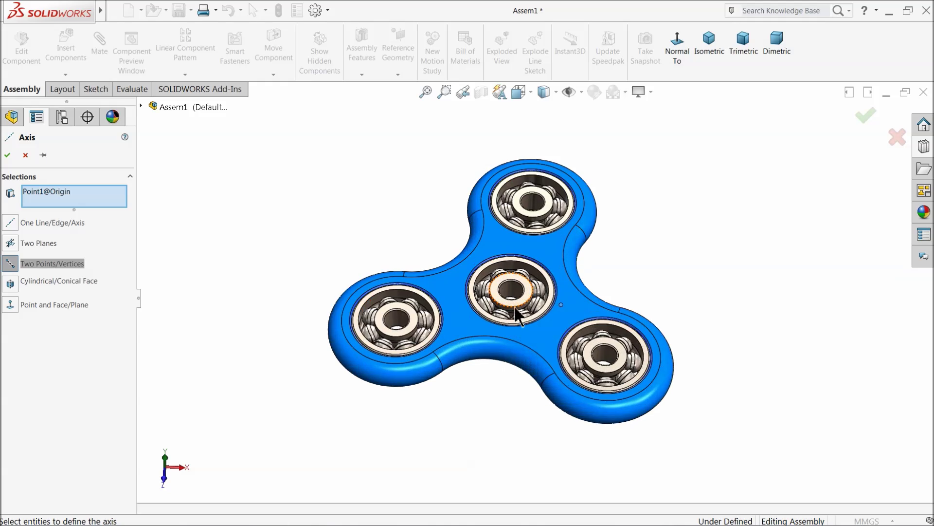
pyautogui.moveTo(487, 300); pyautogui.dragTo(397, 288, button='middle')
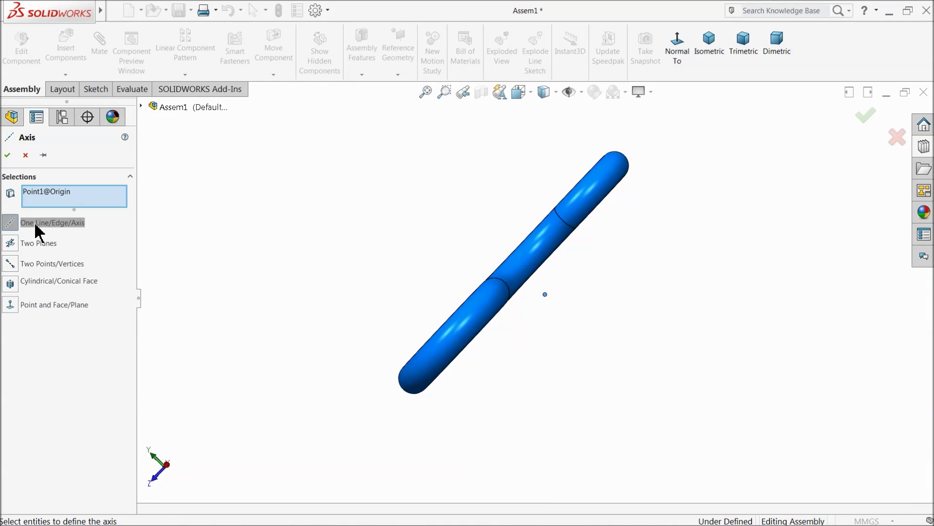
# Step: Define Axis1 through the origin, replacing Front Plane with Top Plane as the plane reference
pyautogui.click(22, 305)
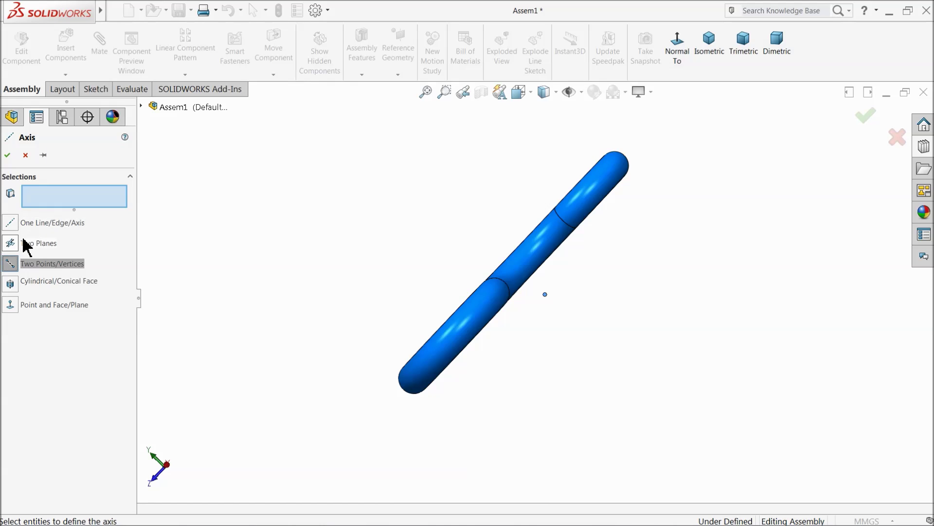
pyautogui.click(140, 106)
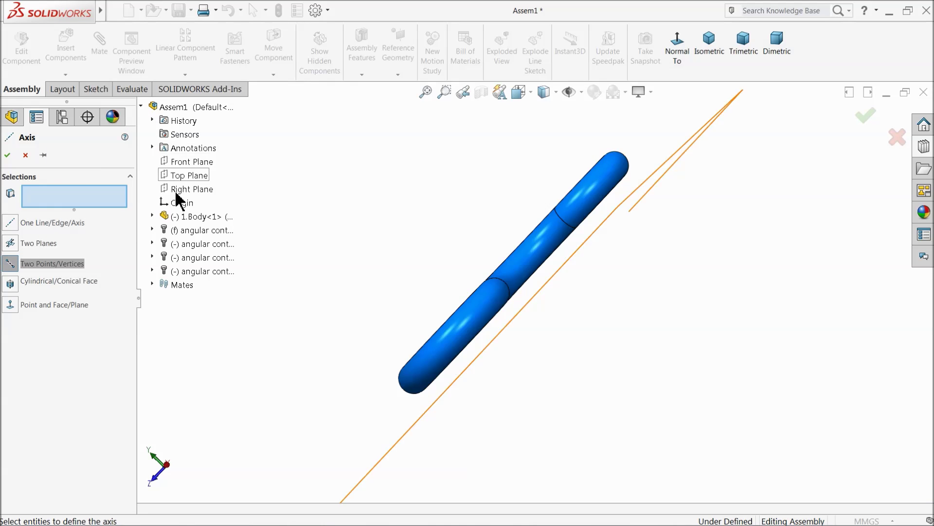
pyautogui.click(182, 202)
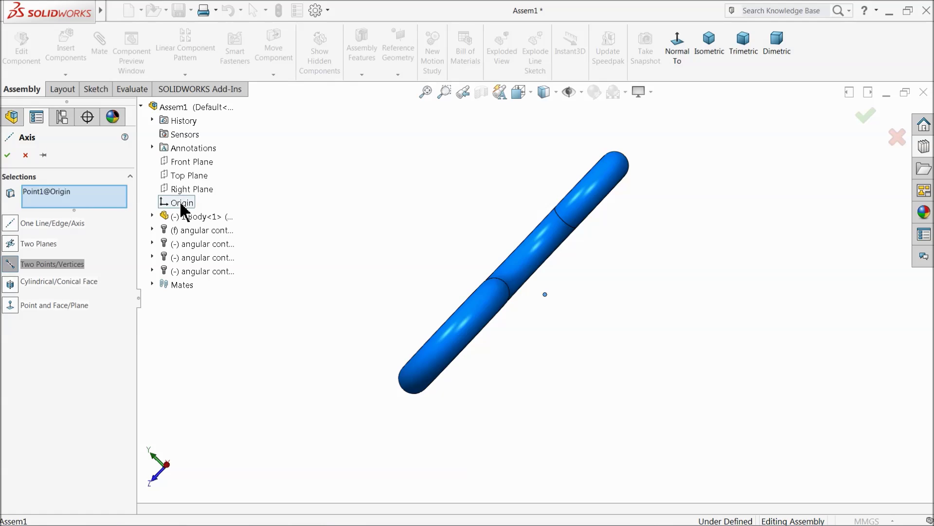
pyautogui.click(187, 162)
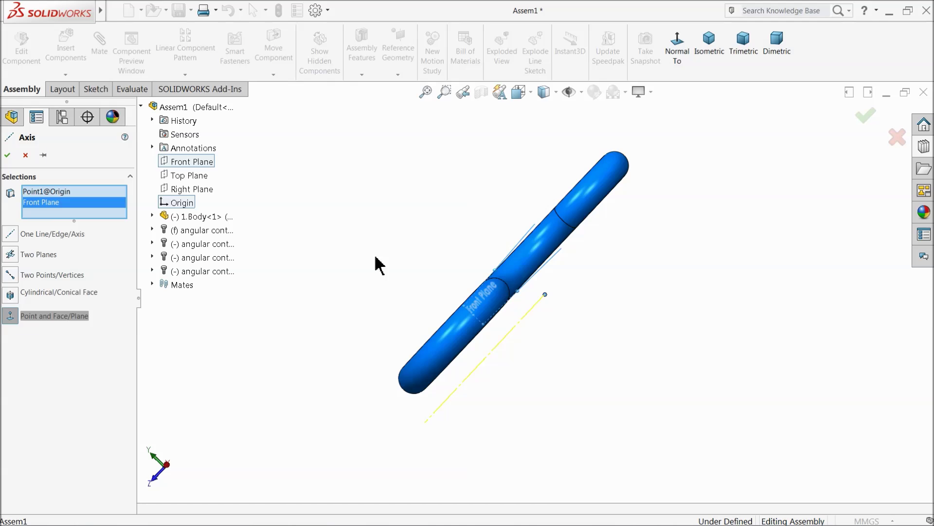
pyautogui.moveTo(380, 266); pyautogui.dragTo(442, 278, button='middle')
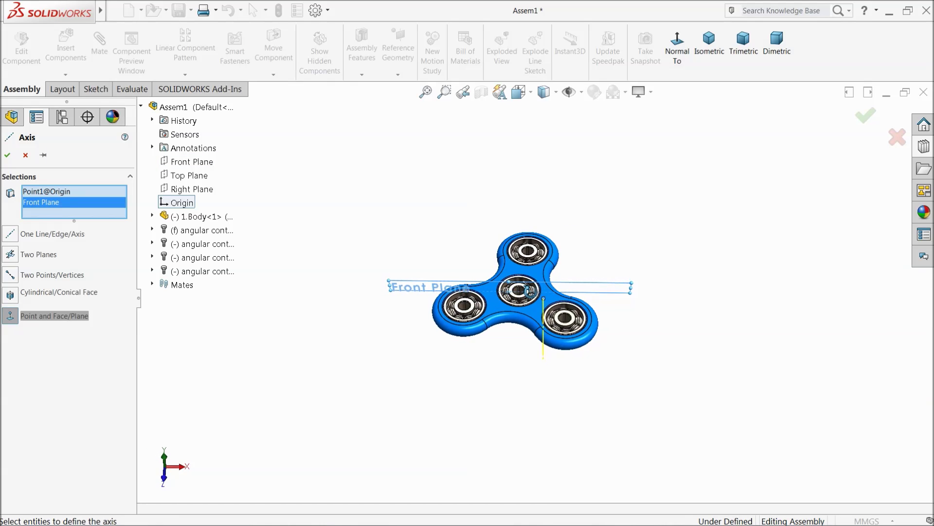
pyautogui.moveTo(529, 291); pyautogui.dragTo(534, 292, button='middle')
pyautogui.rightClick(65, 211)
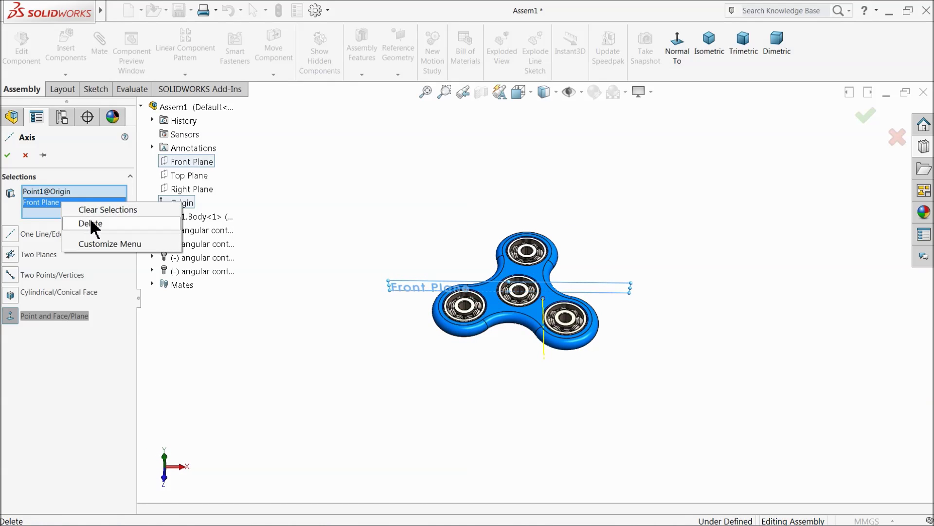
pyautogui.click(92, 225)
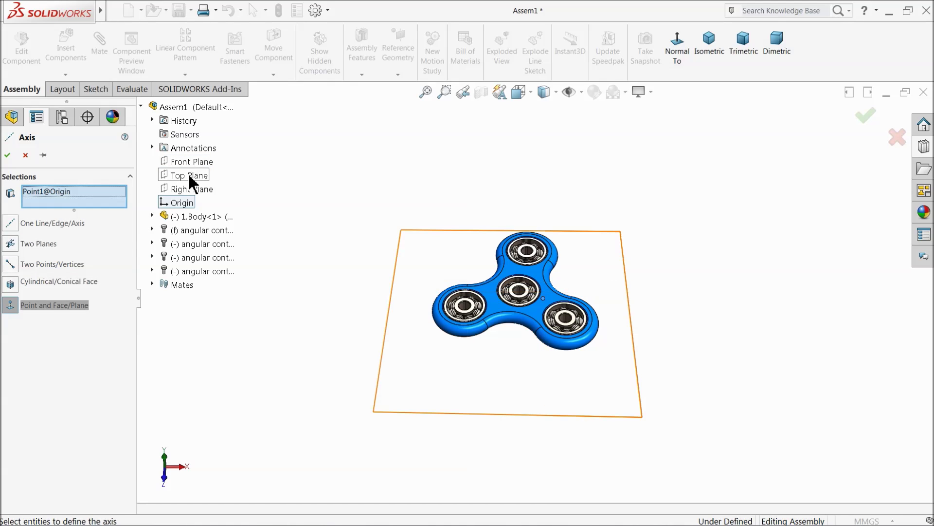
pyautogui.click(188, 174)
pyautogui.moveTo(331, 242); pyautogui.dragTo(316, 221, button='middle')
pyautogui.click(7, 155)
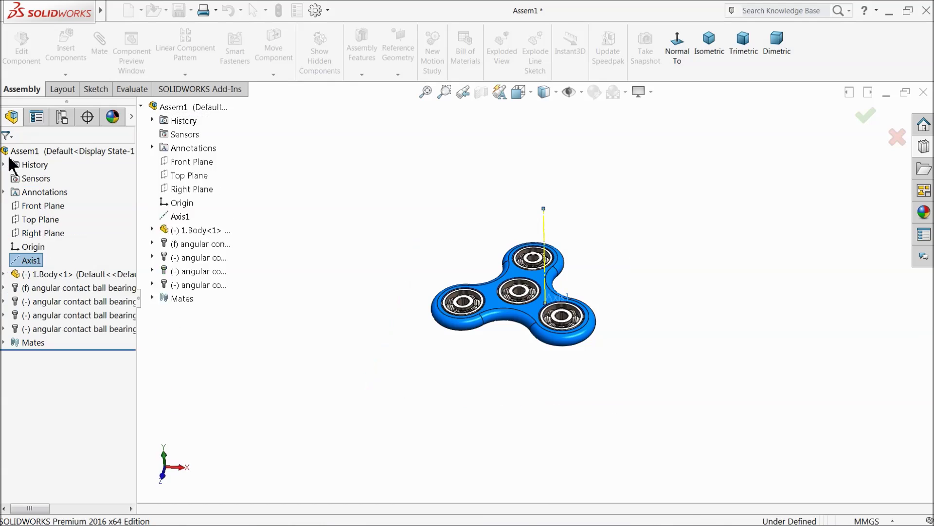
# Step: Turn on View Axes so Axis1 is displayed
pyautogui.scroll(-5, 530, 309)
pyautogui.moveTo(530, 310)
pyautogui.mouseDown(button='middle')
pyautogui.moveTo(455, 221)
pyautogui.moveTo(525, 296)
pyautogui.mouseUp(button='middle')
pyautogui.click(581, 93)
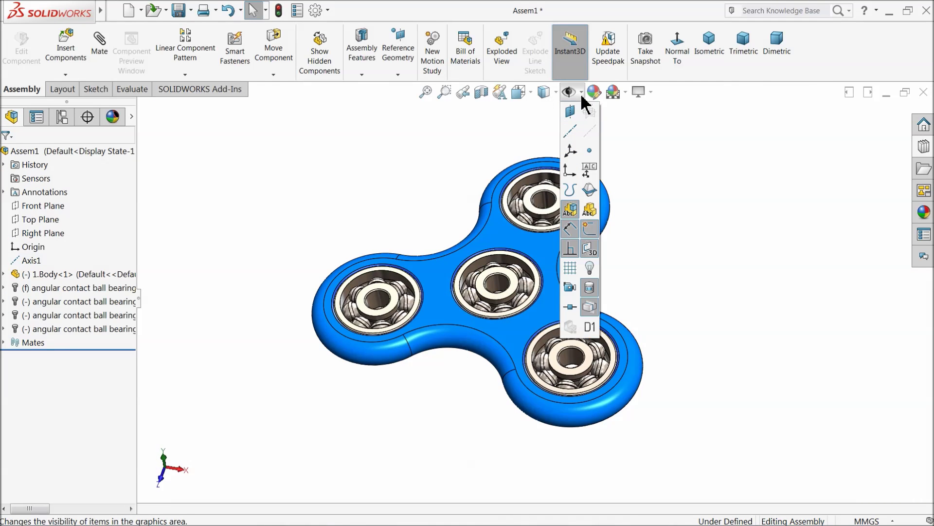
pyautogui.click(571, 134)
pyautogui.moveTo(396, 254)
pyautogui.mouseDown(button='middle')
pyautogui.moveTo(401, 240)
pyautogui.moveTo(404, 248)
pyautogui.mouseUp(button='middle')
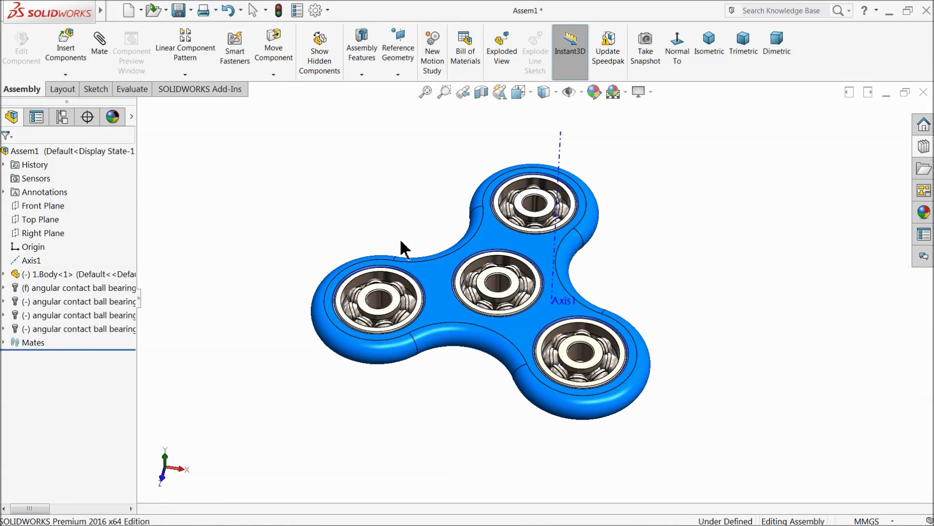
pyautogui.scroll(-5, 501, 281)
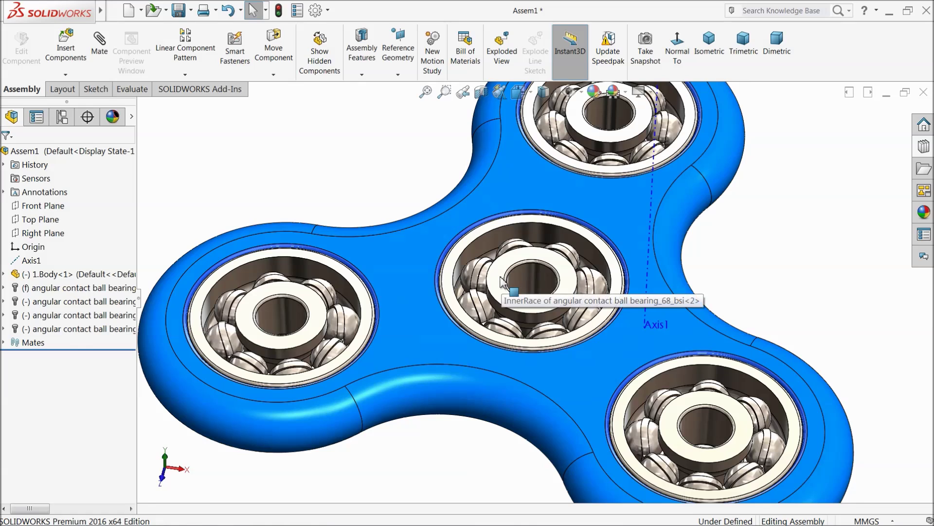
# Step: Set the centre bearing to Float
pyautogui.rightClick(501, 281)
pyautogui.click(537, 276)
pyautogui.scroll(10, 538, 275)
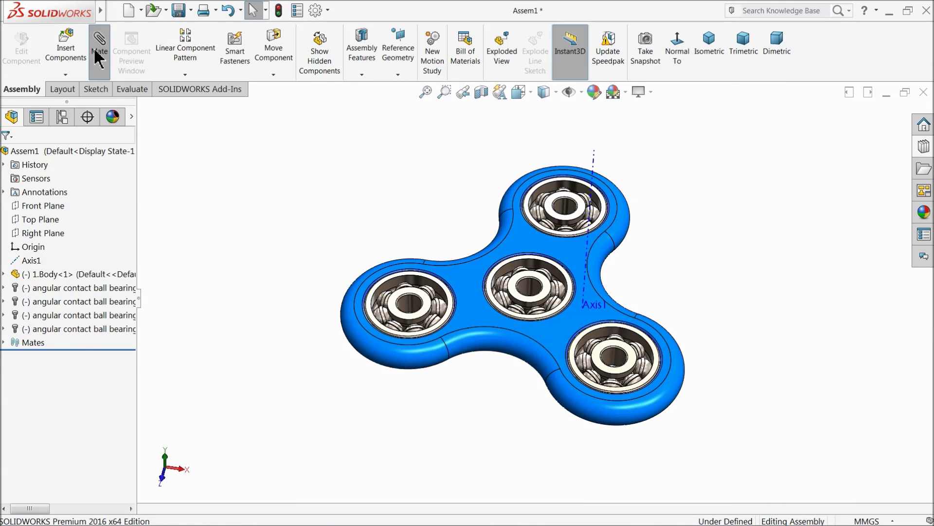
pyautogui.click(99, 54)
# Step: Make the centre bearing's inner face concentric with Axis1
pyautogui.scroll(-5, 529, 296)
pyautogui.click(471, 287)
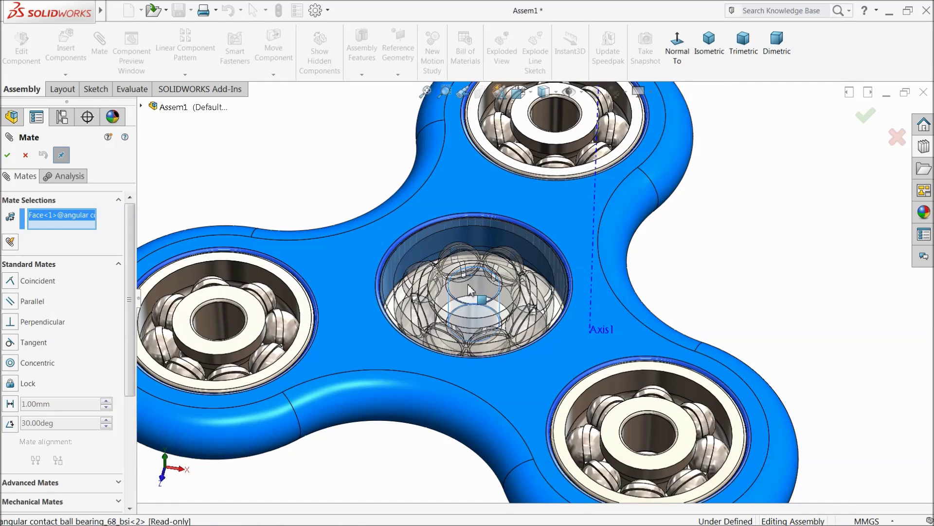
pyautogui.click(596, 213)
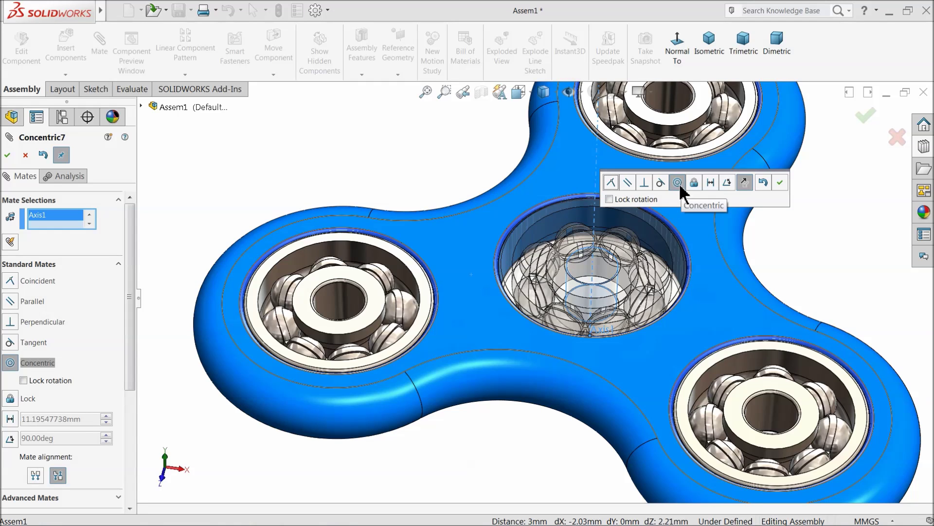
pyautogui.click(780, 183)
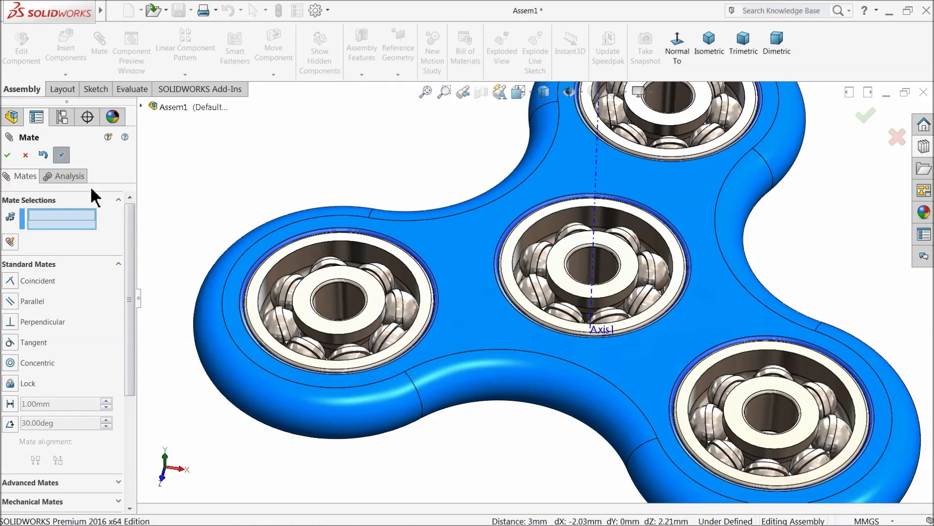
# Step: Mate the spinner body's face coincident with the Top Plane as Coincident6, then close Mate
pyautogui.click(141, 106)
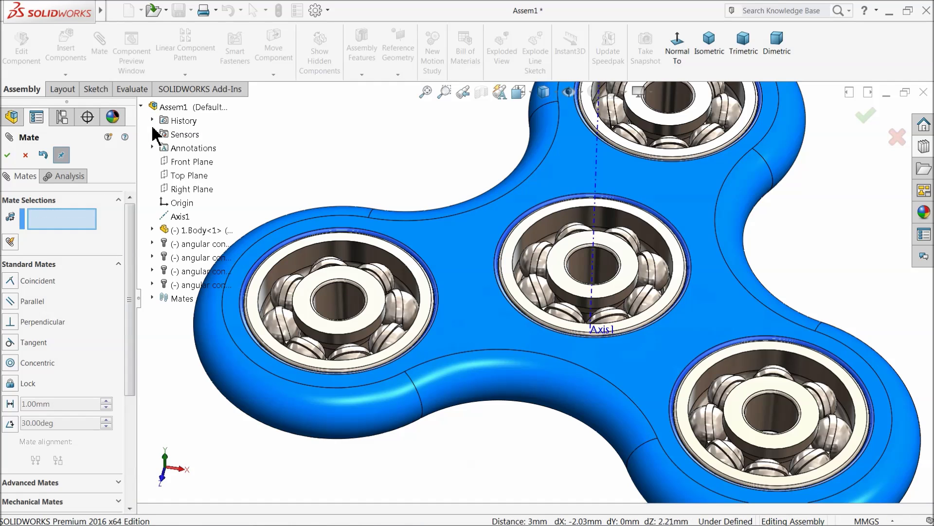
pyautogui.click(187, 165)
pyautogui.moveTo(484, 286); pyautogui.dragTo(509, 307, button='middle')
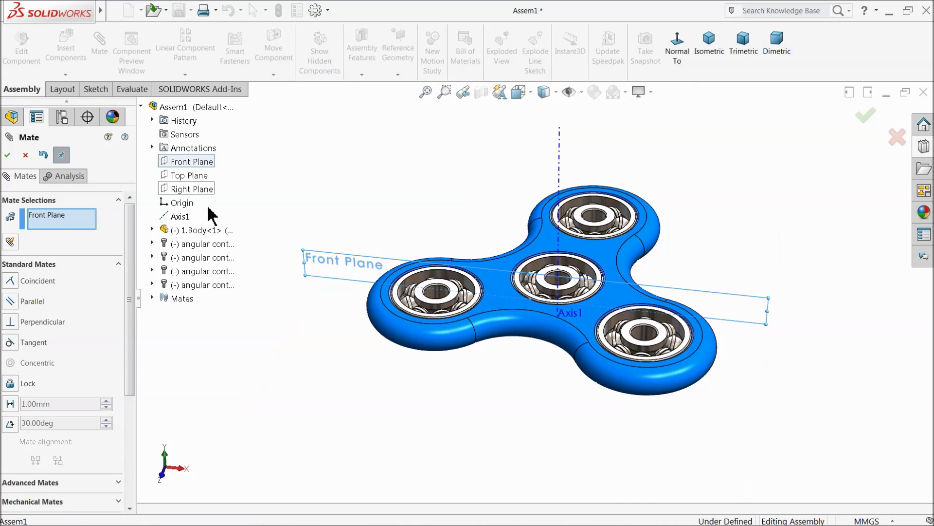
pyautogui.moveTo(397, 312); pyautogui.dragTo(391, 331, button='middle')
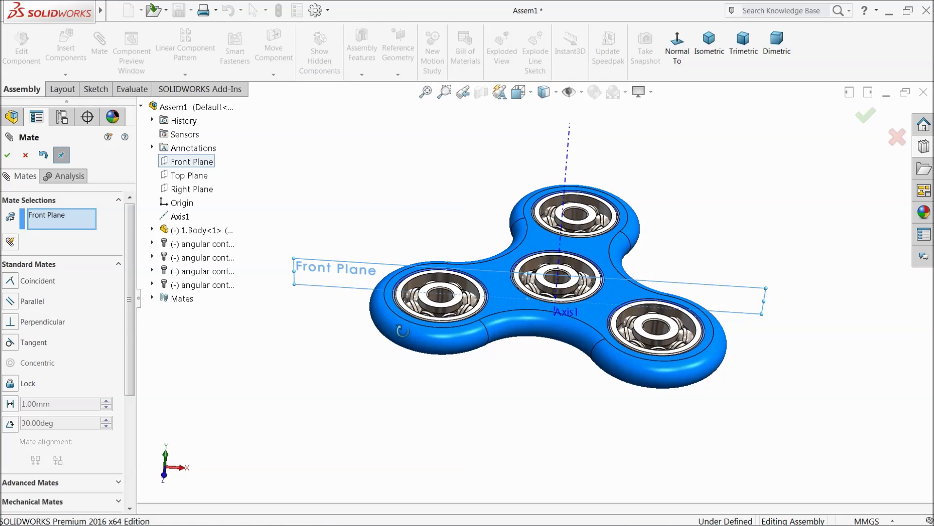
pyautogui.rightClick(55, 219)
pyautogui.click(95, 221)
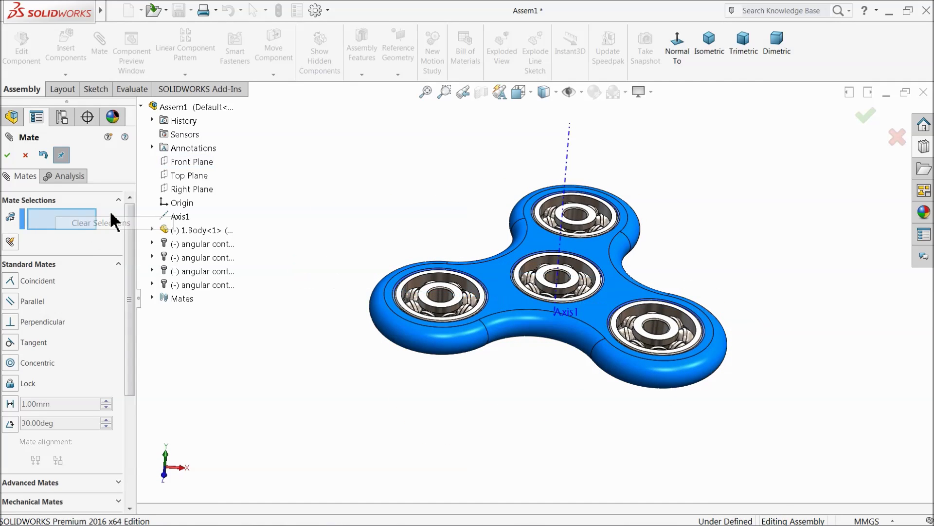
pyautogui.click(188, 179)
pyautogui.moveTo(467, 382); pyautogui.dragTo(516, 240, button='middle')
pyautogui.click(515, 295)
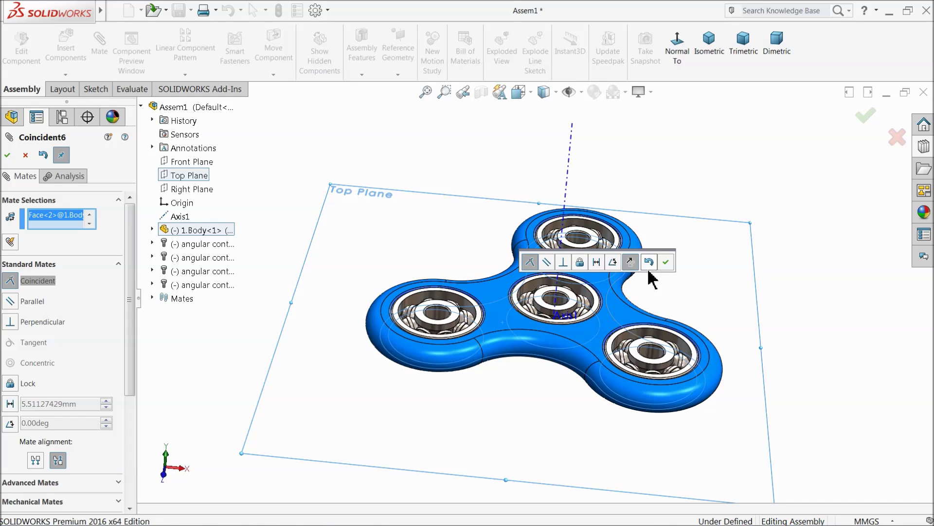
pyautogui.click(665, 263)
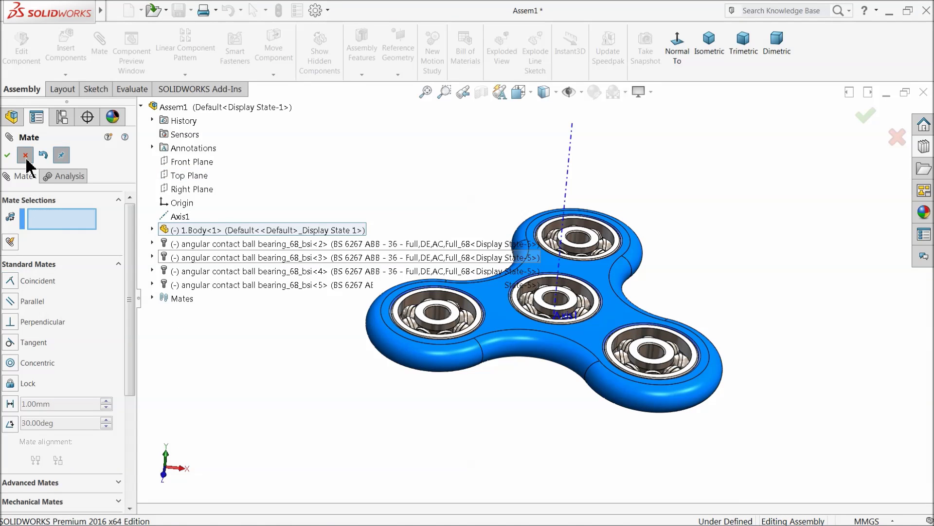
pyautogui.click(26, 157)
# Step: Turn off View Axes to hide Axis1
pyautogui.moveTo(281, 233)
pyautogui.mouseDown(button='middle')
pyautogui.moveTo(267, 235)
pyautogui.moveTo(277, 232)
pyautogui.mouseUp(button='middle')
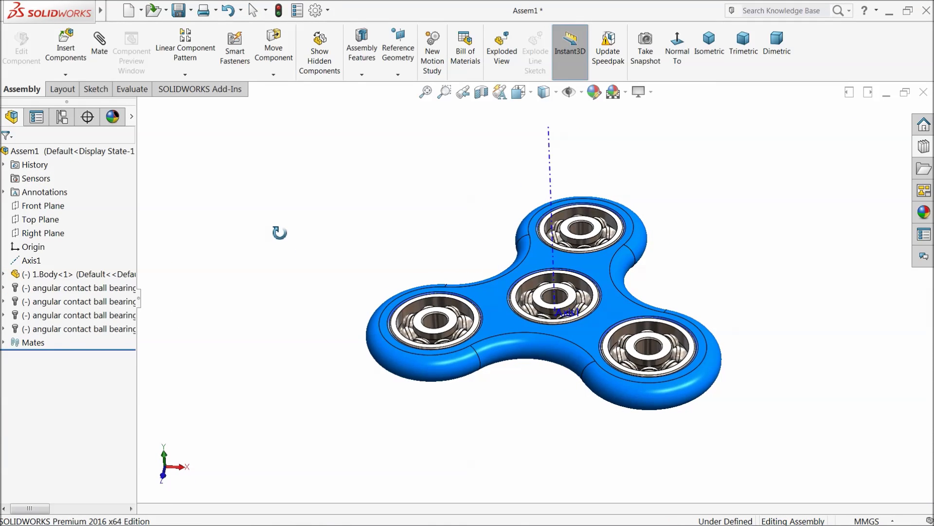
pyautogui.click(581, 91)
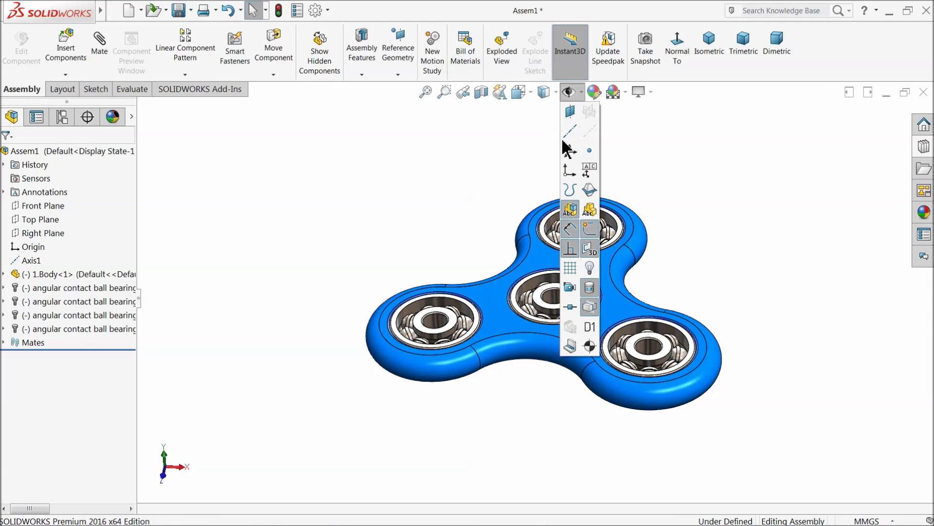
pyautogui.click(568, 146)
pyautogui.moveTo(492, 180); pyautogui.dragTo(389, 265, button='middle')
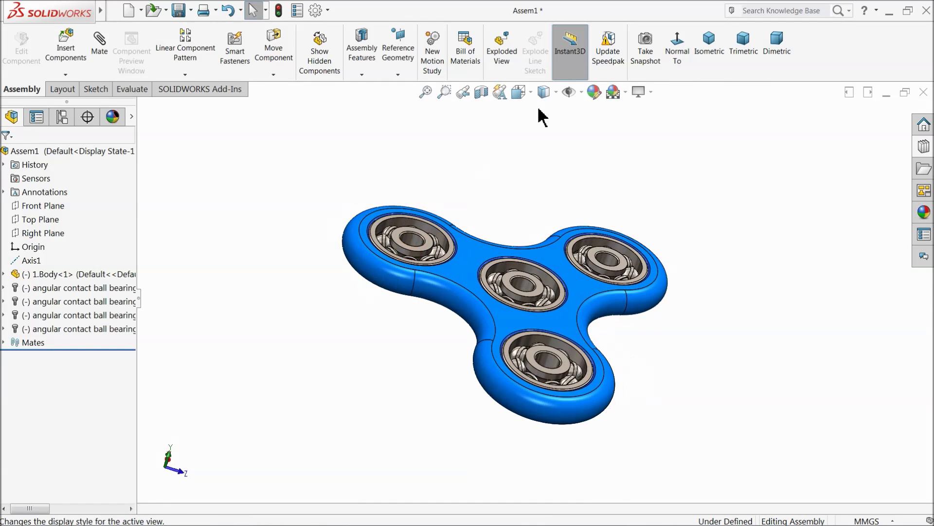
# Step: Switch to the isometric view and drag the body and centre bearing to test their rotation
pyautogui.click(714, 54)
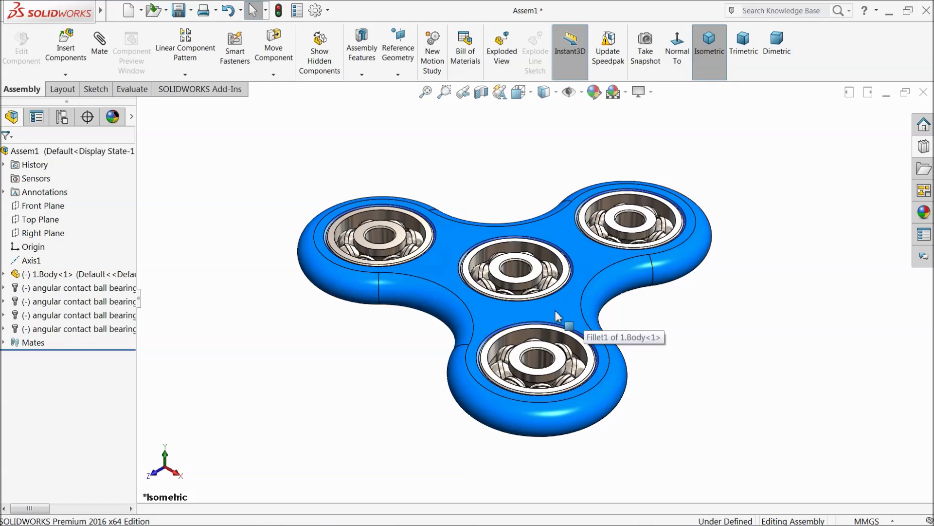
pyautogui.moveTo(554, 302); pyautogui.dragTo(550, 282)
pyautogui.click(540, 268)
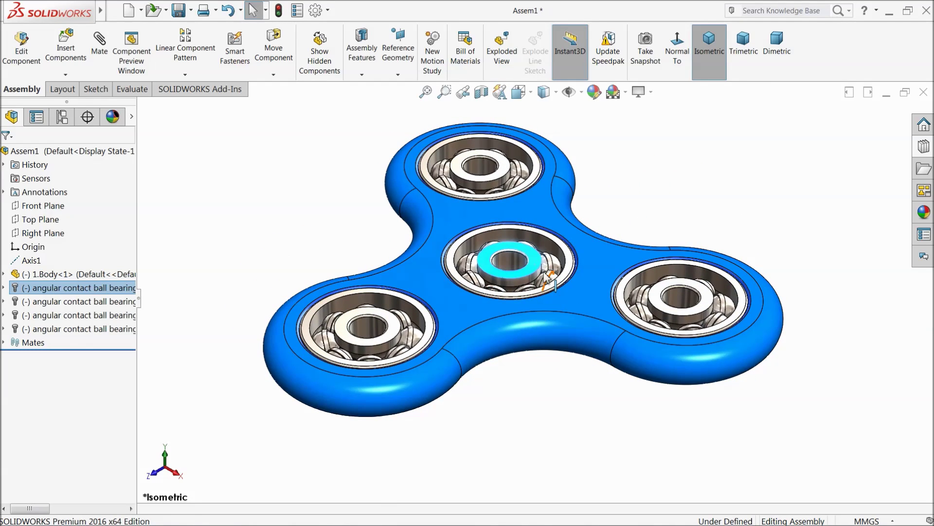
pyautogui.moveTo(530, 270); pyautogui.dragTo(511, 243)
pyautogui.moveTo(590, 274); pyautogui.dragTo(500, 401, button='middle')
# Step: Orbit and zoom the spinner to a flatter, more top-down view
pyautogui.scroll(-4, 531, 336)
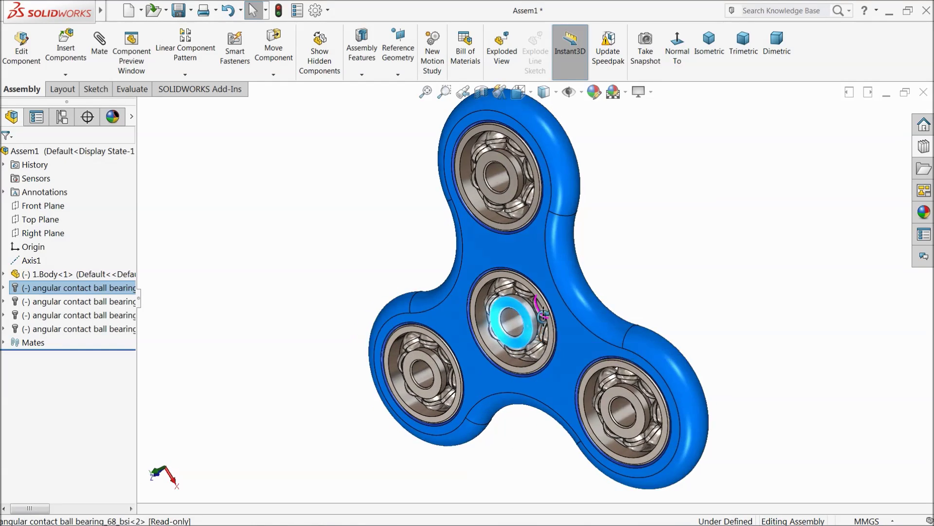
pyautogui.moveTo(549, 322); pyautogui.dragTo(580, 283, button='middle')
pyautogui.scroll(4, 521, 400)
pyautogui.scroll(-4, 507, 396)
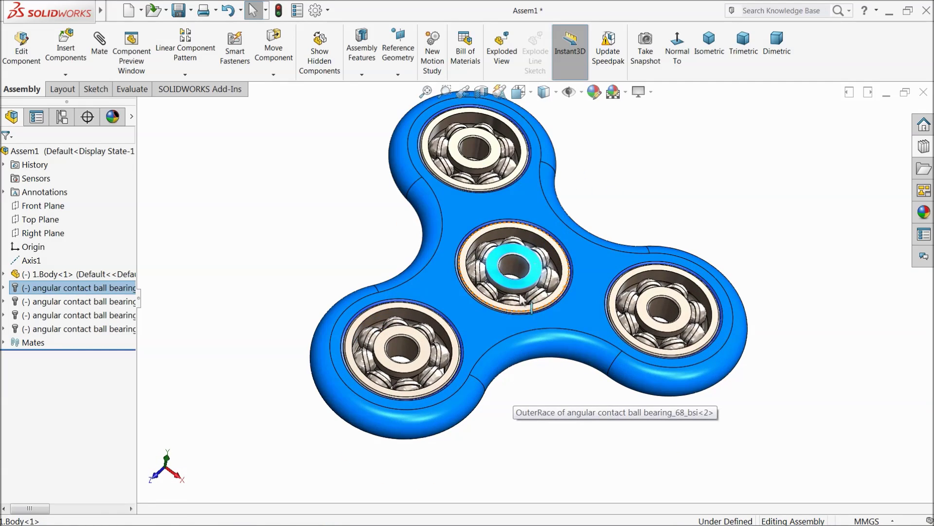
pyautogui.scroll(4, 517, 396)
pyautogui.scroll(-4, 537, 246)
pyautogui.scroll(-2, 527, 295)
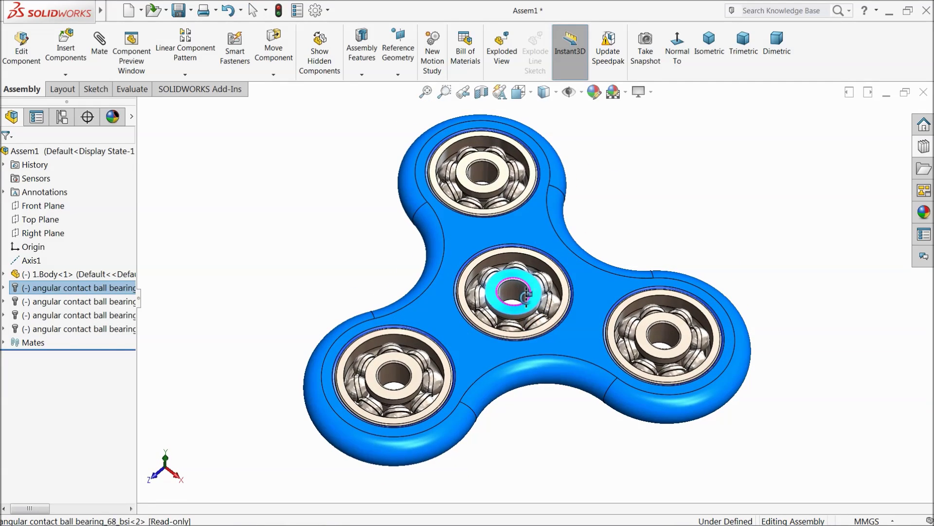
# Step: Zoom in on the spinner and pan it to the left
pyautogui.rightClick(639, 168)
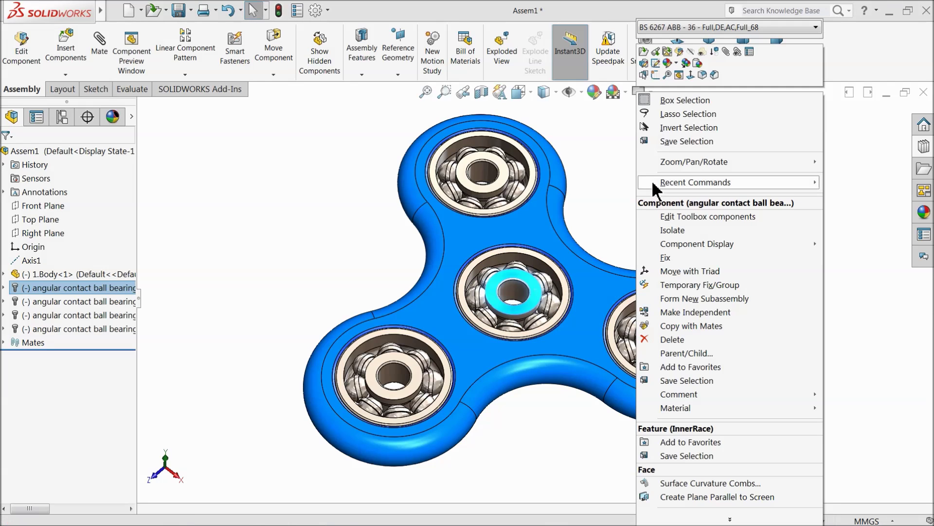
pyautogui.click(627, 142)
pyautogui.rightClick(627, 141)
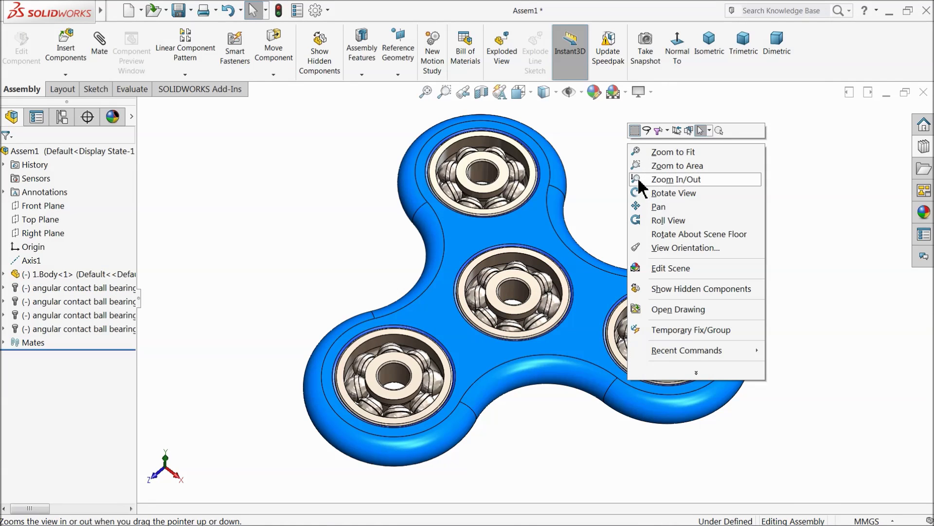
pyautogui.click(650, 178)
pyautogui.moveTo(639, 192); pyautogui.dragTo(638, 189)
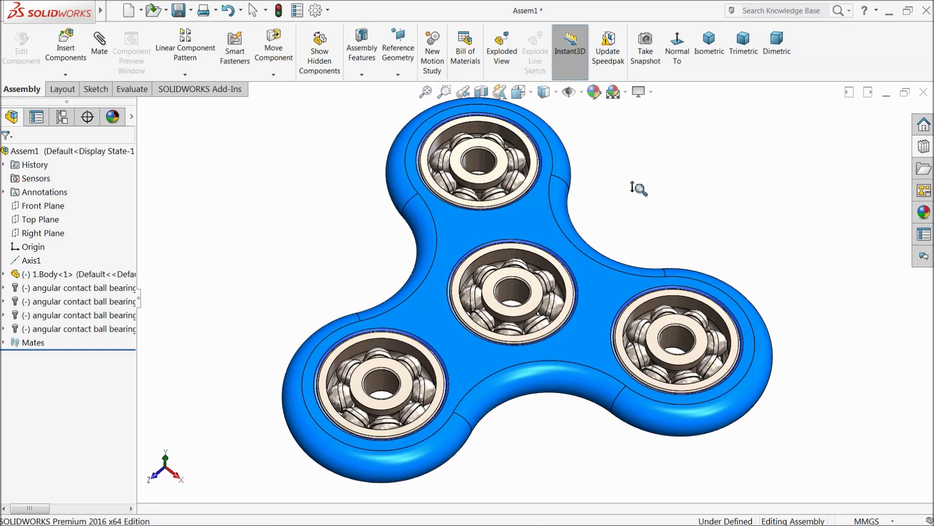
pyautogui.rightClick(631, 182)
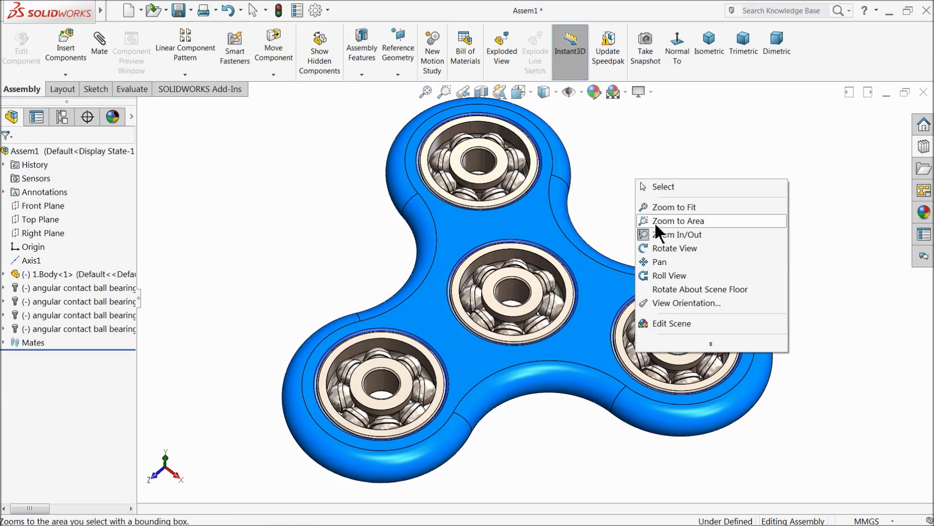
pyautogui.click(652, 258)
pyautogui.moveTo(628, 243); pyautogui.dragTo(609, 242)
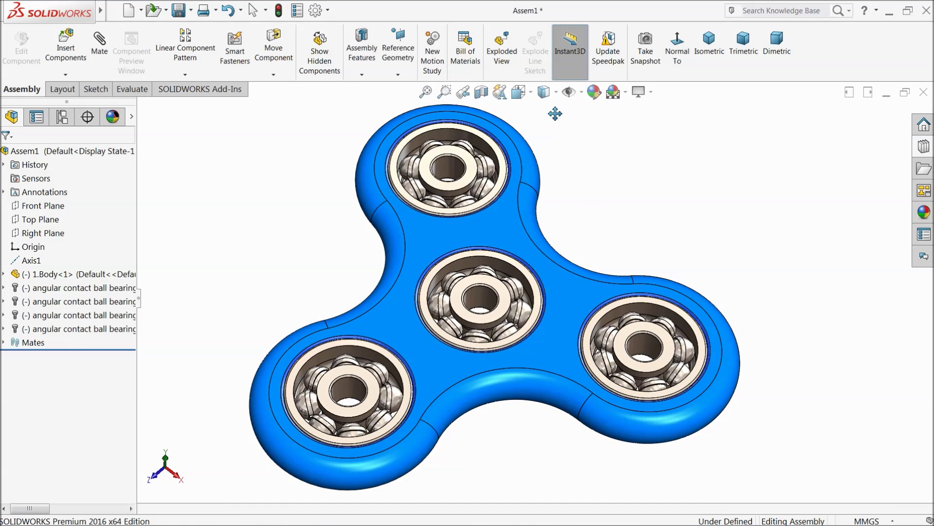
# Step: Rotate the spinner assembly slightly clockwise so it faces nearly head-on
pyautogui.rightClick(586, 174)
pyautogui.click(615, 180)
pyautogui.moveTo(615, 180); pyautogui.dragTo(603, 159)
pyautogui.moveTo(601, 180)
pyautogui.mouseDown(button='middle')
pyautogui.moveTo(599, 196)
pyautogui.moveTo(615, 172)
pyautogui.moveTo(626, 188)
pyautogui.moveTo(617, 185)
pyautogui.moveTo(617, 146)
pyautogui.mouseUp(button='middle')
# Step: Pan the spinner to the centre of the view, return to Select mode, and save
pyautogui.rightClick(621, 146)
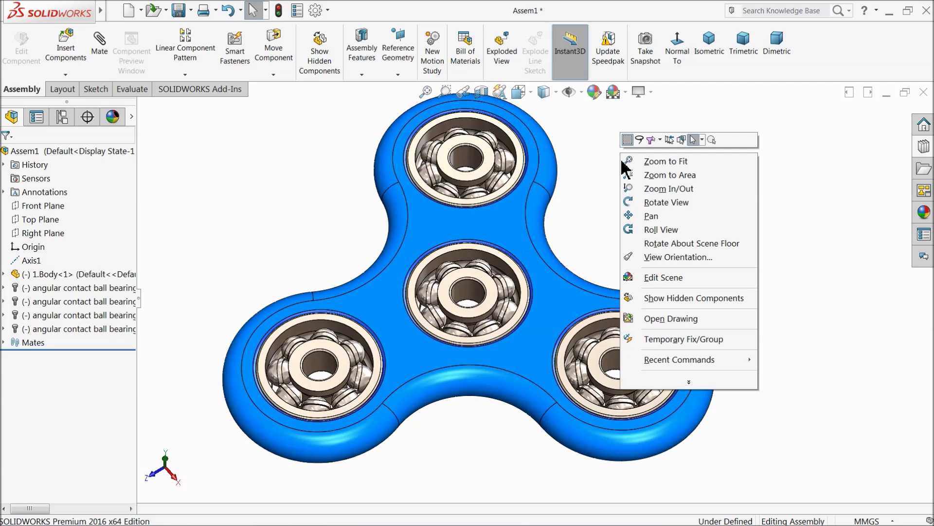
pyautogui.click(651, 216)
pyautogui.moveTo(647, 217); pyautogui.dragTo(647, 246)
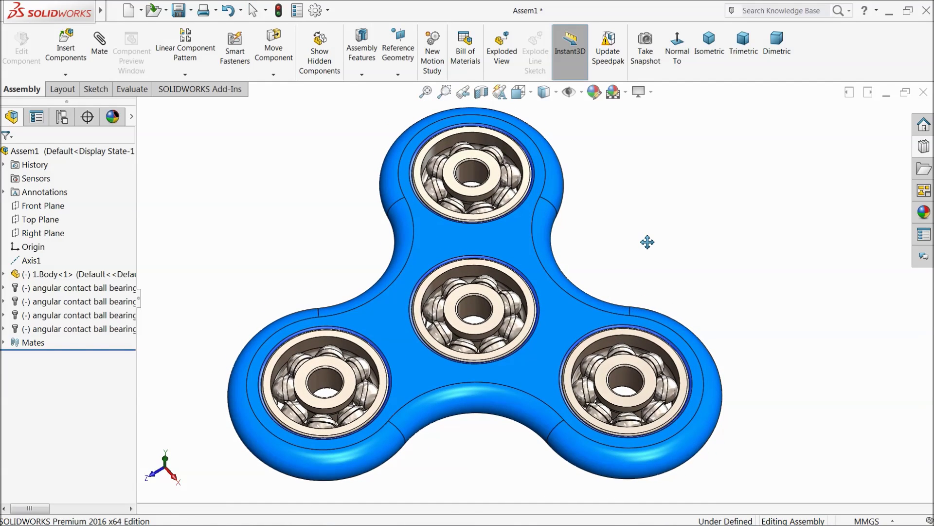
pyautogui.rightClick(195, 156)
pyautogui.click(222, 161)
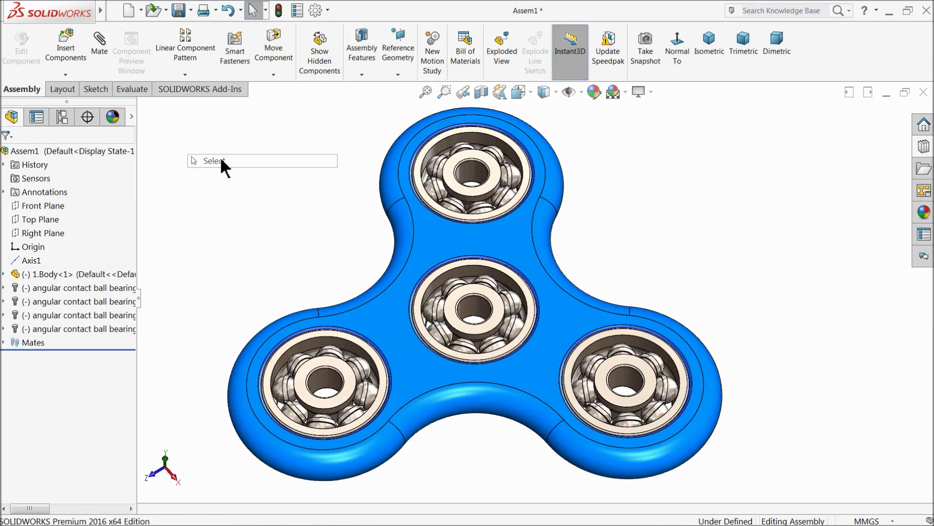
pyautogui.click(178, 9)
# Step: Rebuild and save the assembly as 'fidget spinner assembly' in the Fidget Spinner folder
pyautogui.click(411, 213)
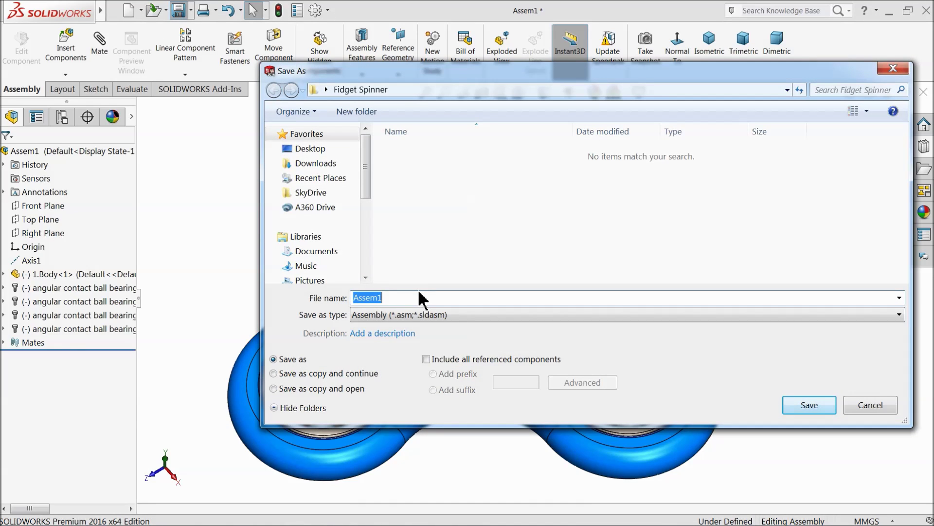
pyautogui.write('fidget spinner a')
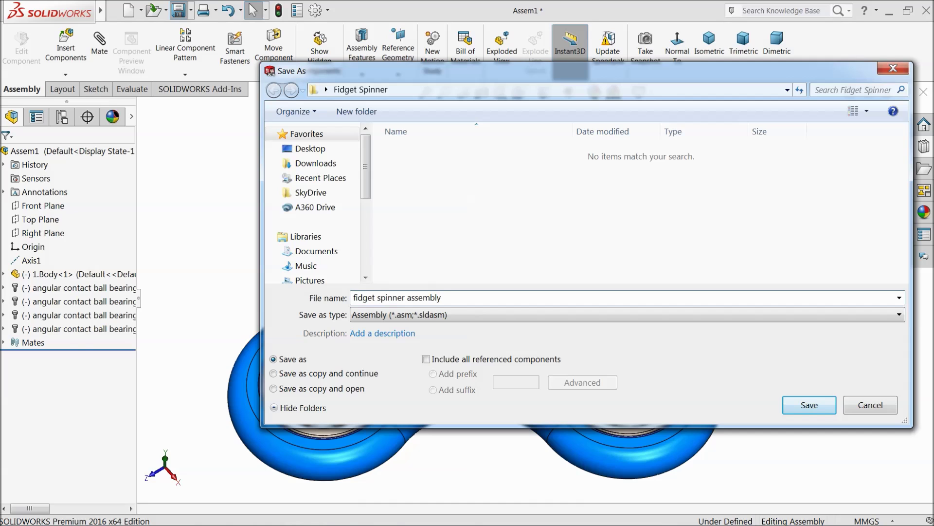
pyautogui.click(805, 406)
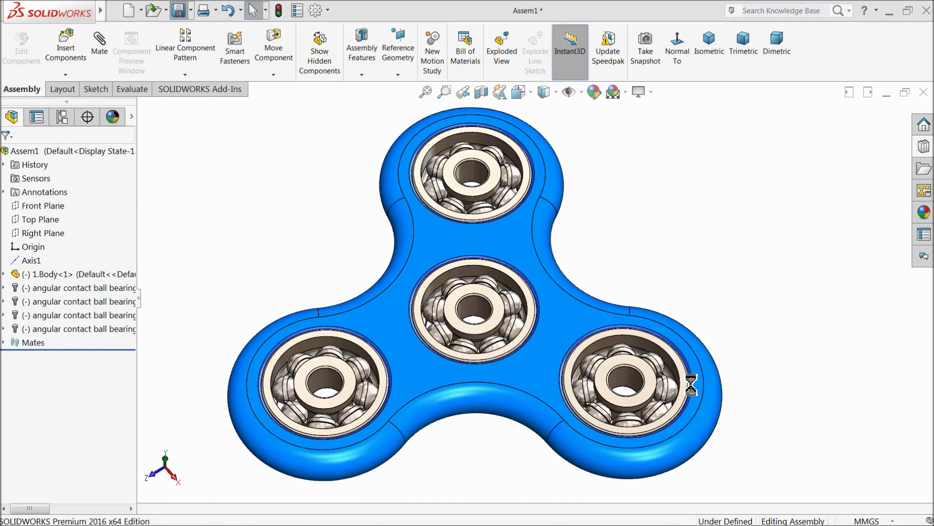
# Step: Show the MotionManager and make Motion Study 1 a Motion Analysis study
pyautogui.rightClick(822, 52)
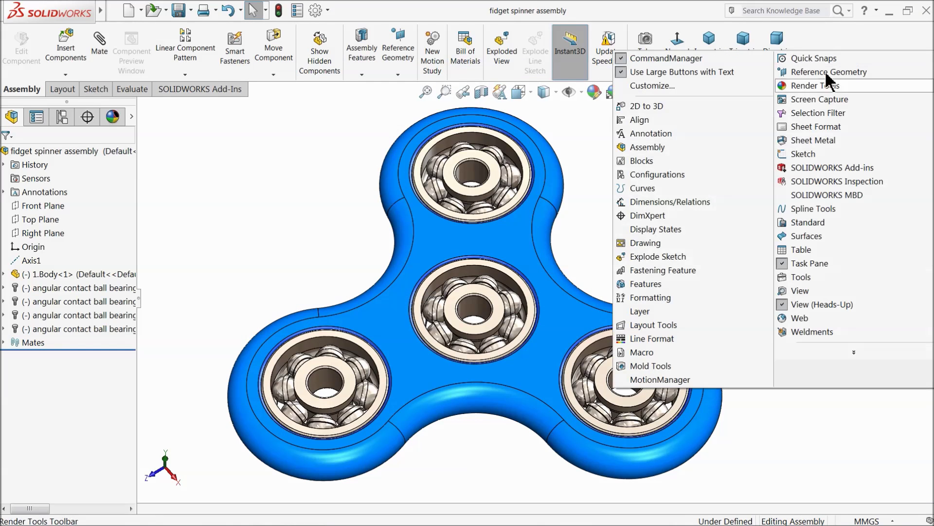
pyautogui.click(657, 380)
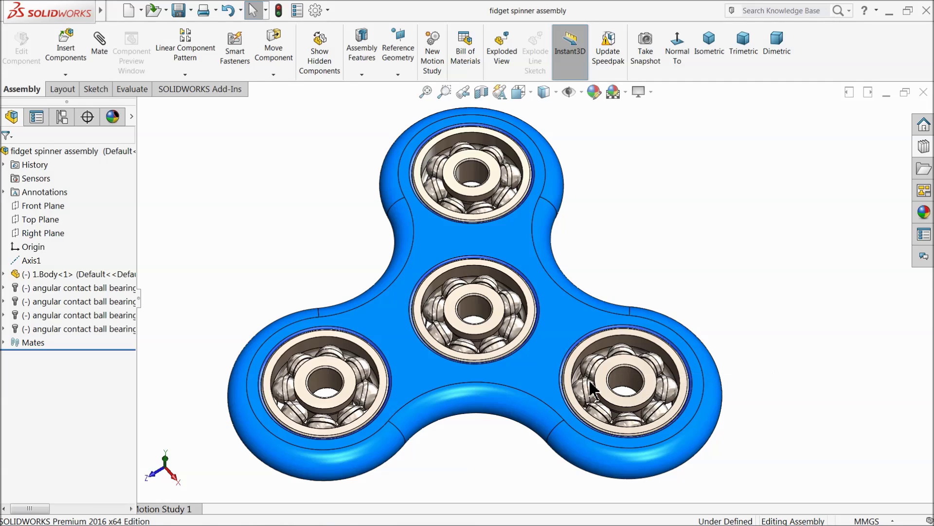
pyautogui.click(170, 508)
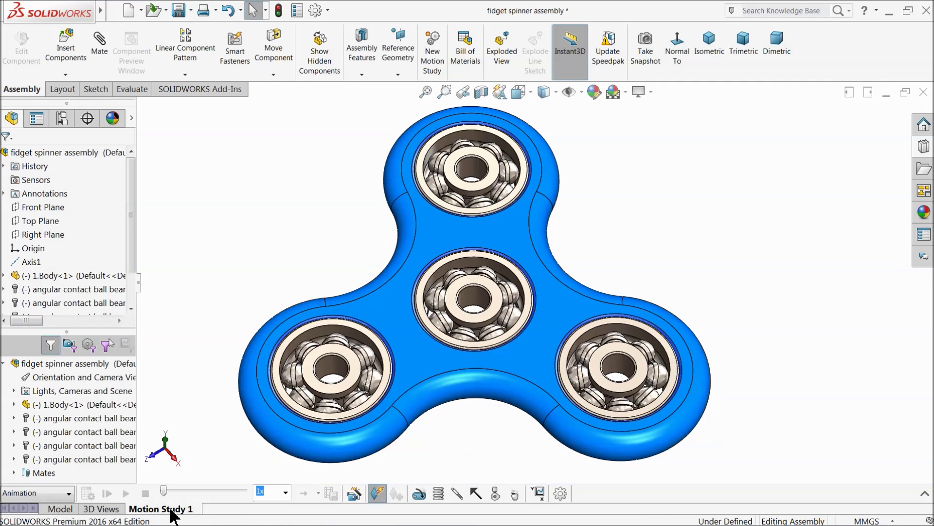
pyautogui.click(924, 494)
pyautogui.click(69, 379)
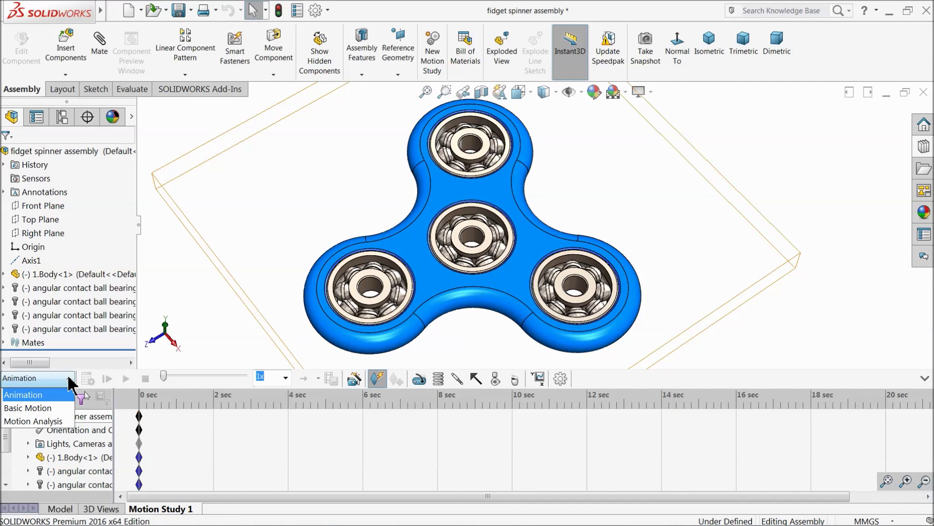
pyautogui.click(39, 421)
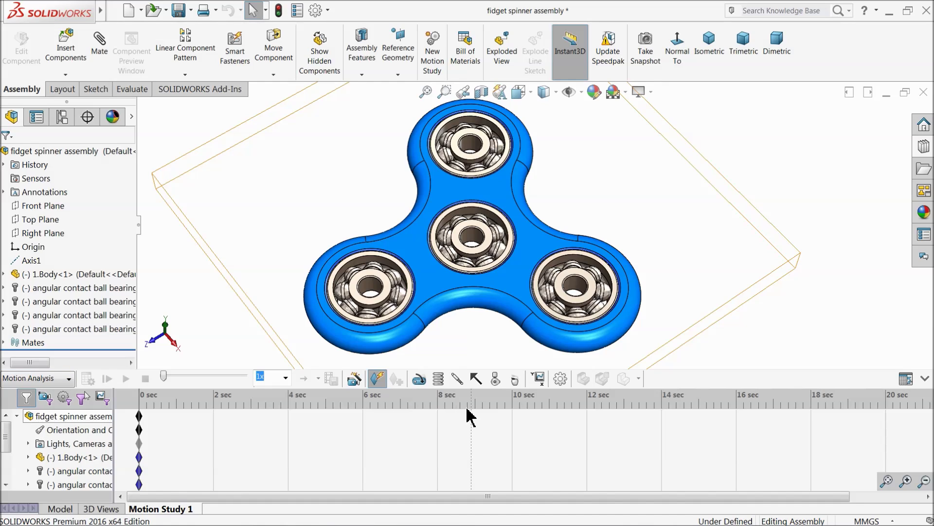
pyautogui.click(561, 380)
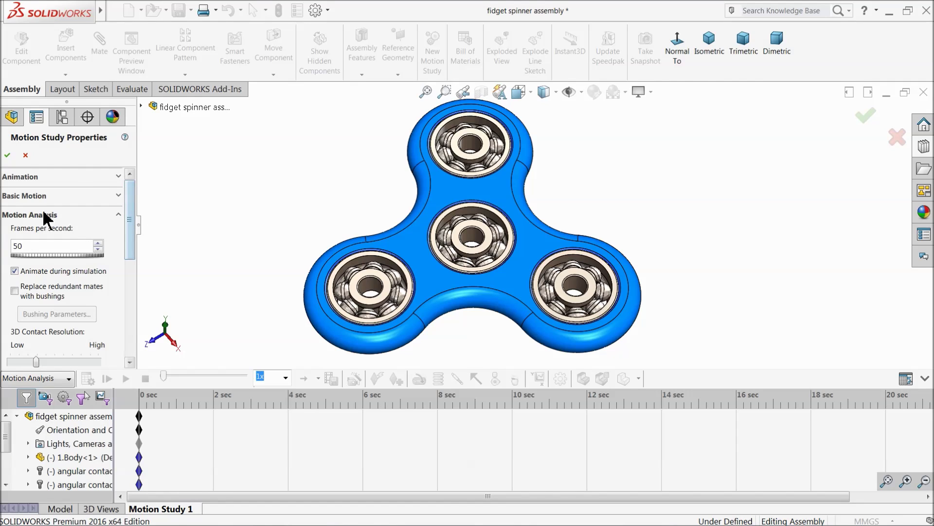
pyautogui.click(3, 157)
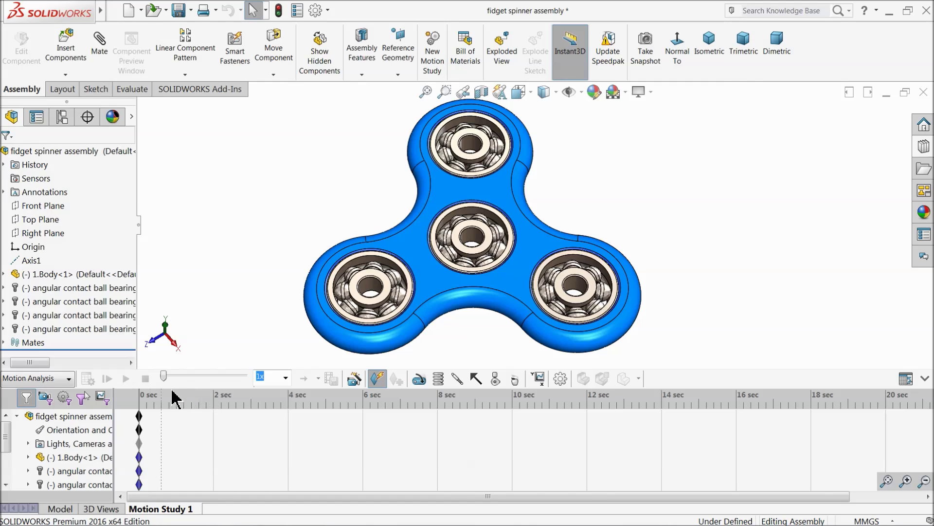
# Step: Drag the assembly time key out so the study lasts 10 seconds
pyautogui.click(140, 416)
pyautogui.moveTo(141, 419); pyautogui.dragTo(405, 422)
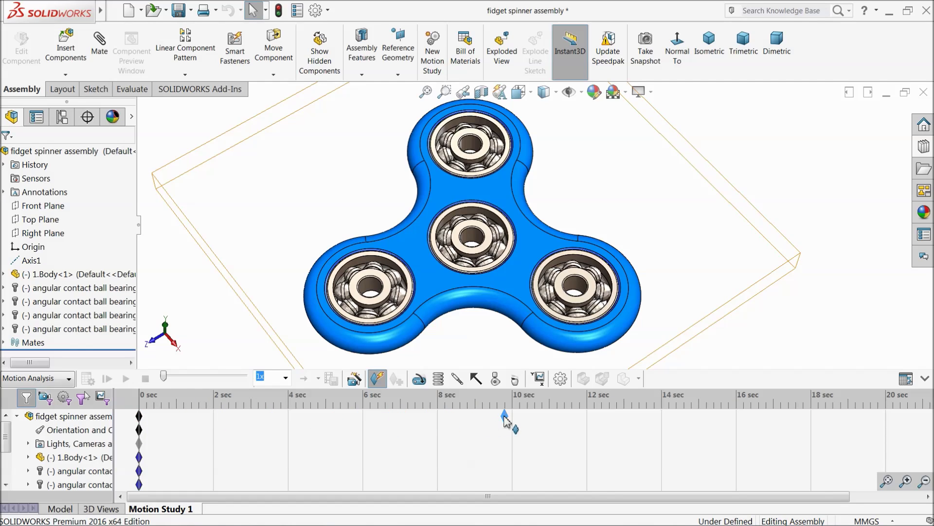
pyautogui.moveTo(517, 424); pyautogui.dragTo(515, 421)
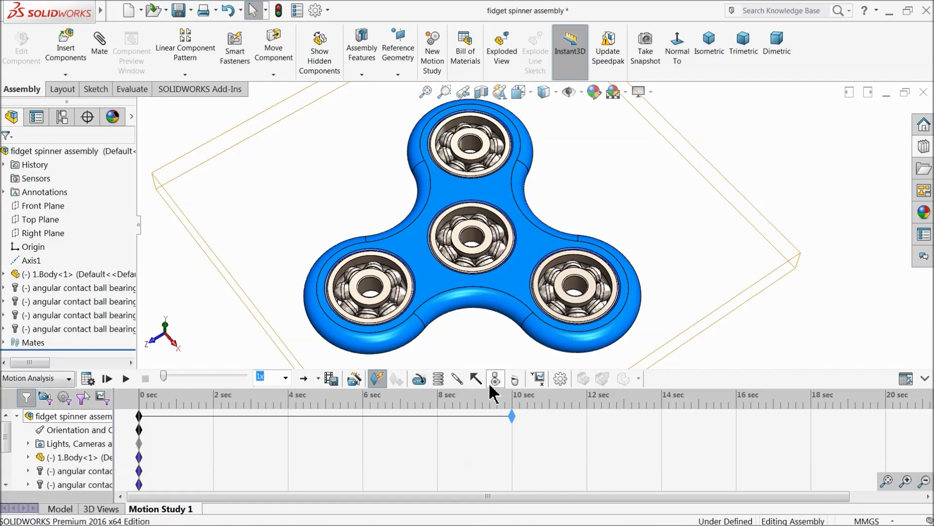
pyautogui.click(420, 380)
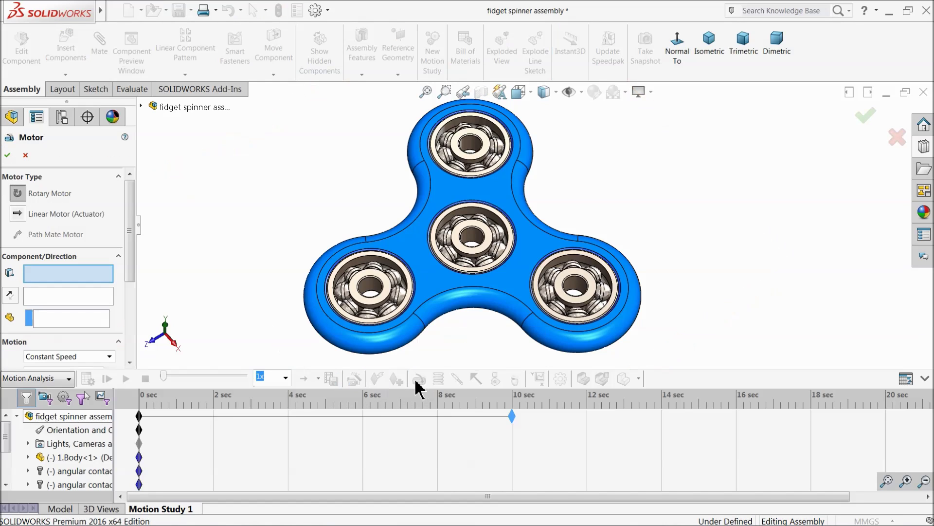
# Step: Add a constant-speed rotary motor on the centre bearing's edge and run Calculate
pyautogui.click(448, 210)
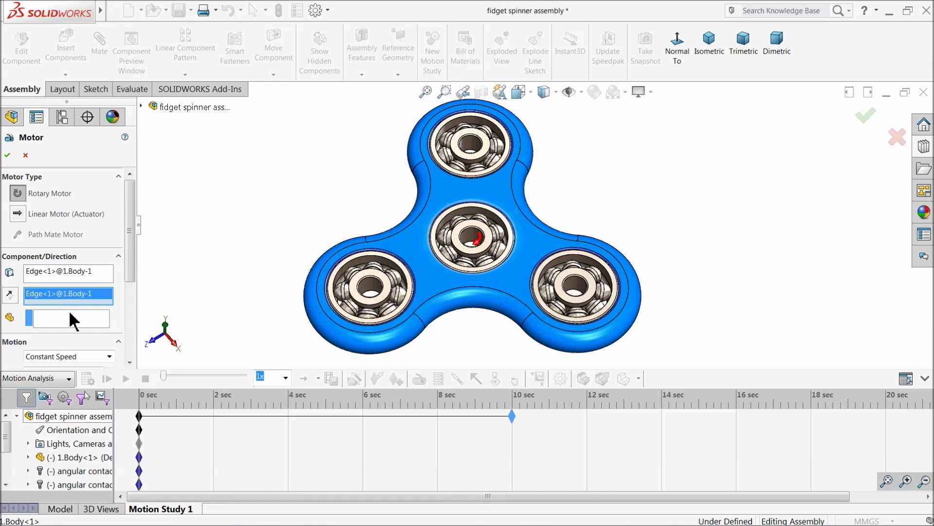
pyautogui.moveTo(133, 267); pyautogui.dragTo(130, 346)
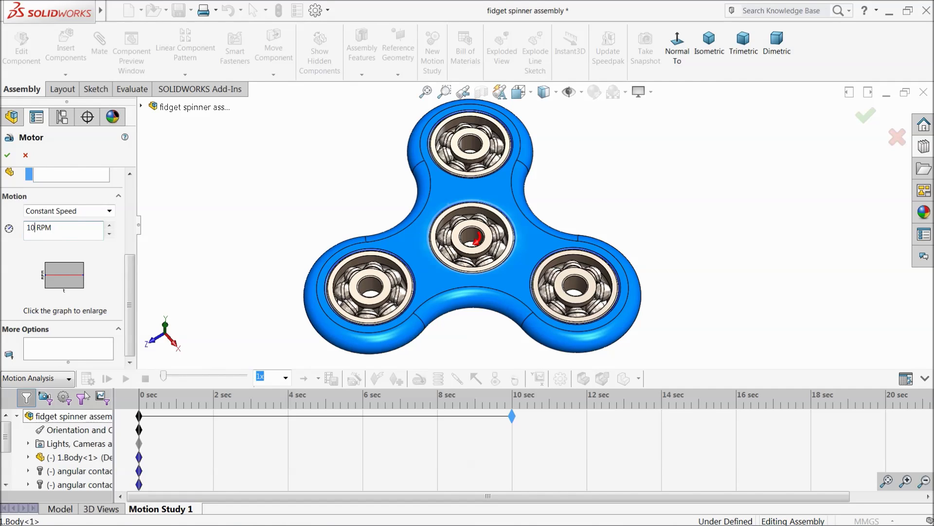
pyautogui.click(8, 156)
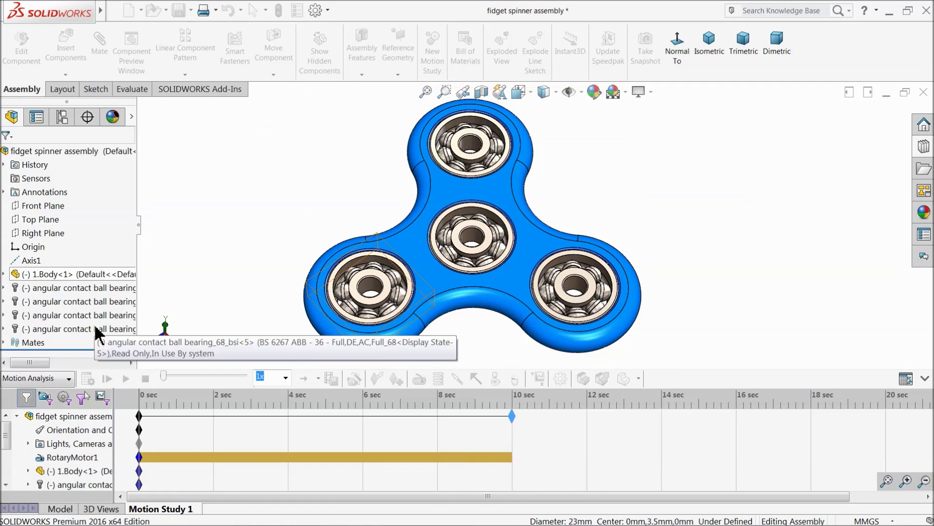
pyautogui.click(88, 380)
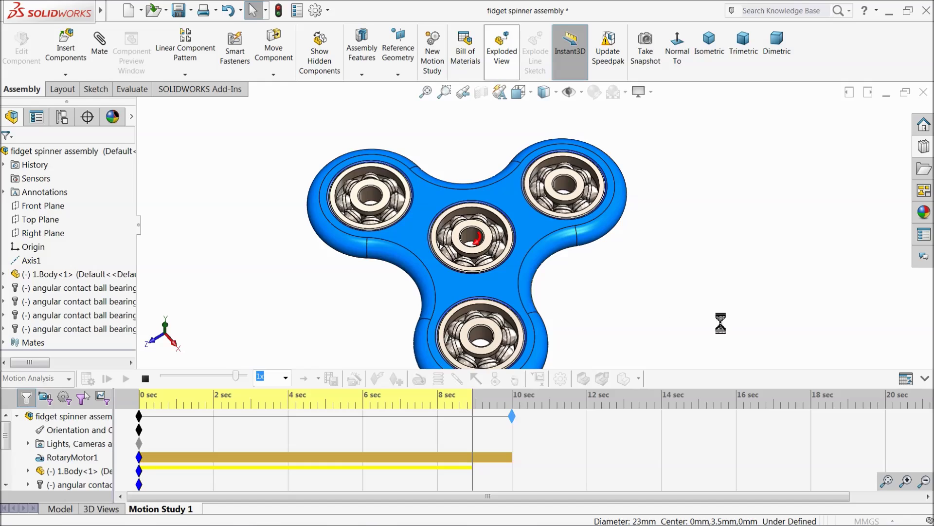
# Step: Collapse the motion study timeline once the calculation is nearly done
pyautogui.click(925, 379)
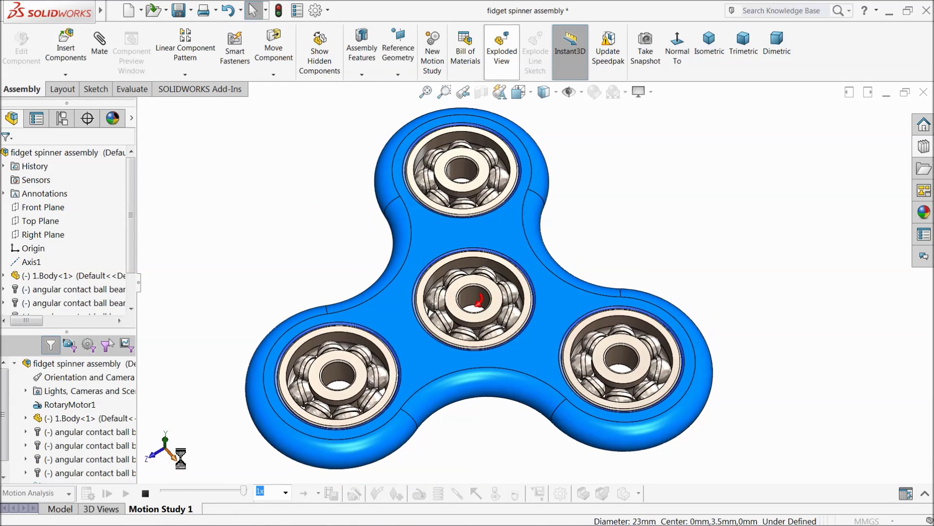
# Step: Play back the spinner turning about its bearing, zooming and orbiting to inspect it
pyautogui.click(127, 494)
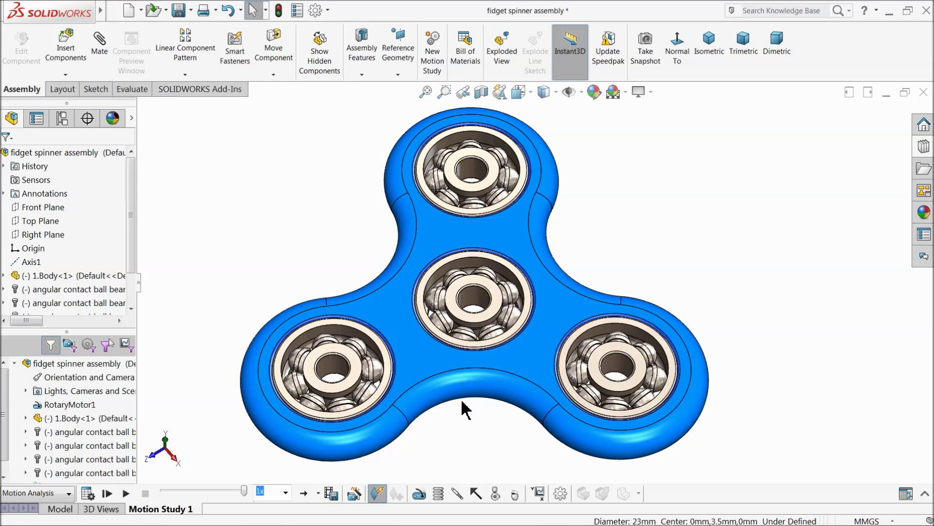
pyautogui.scroll(2, 454, 372)
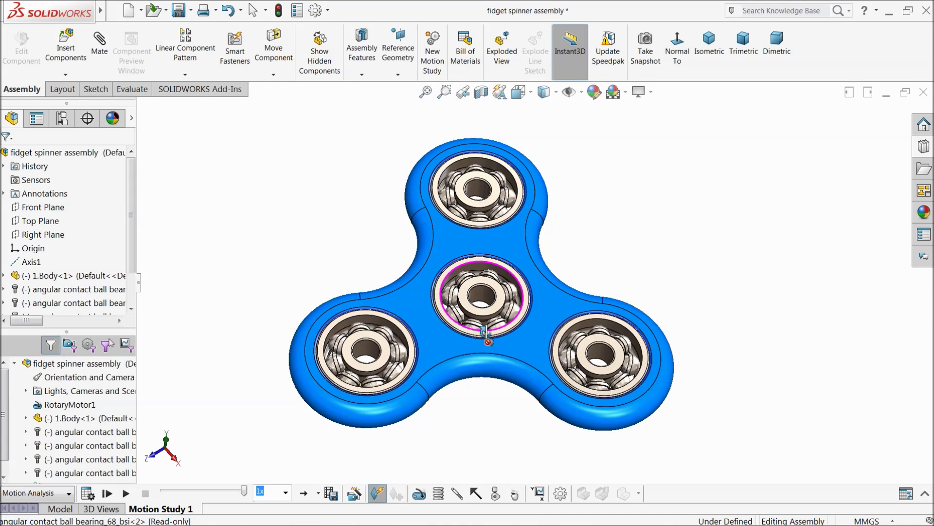
pyautogui.scroll(-2, 495, 306)
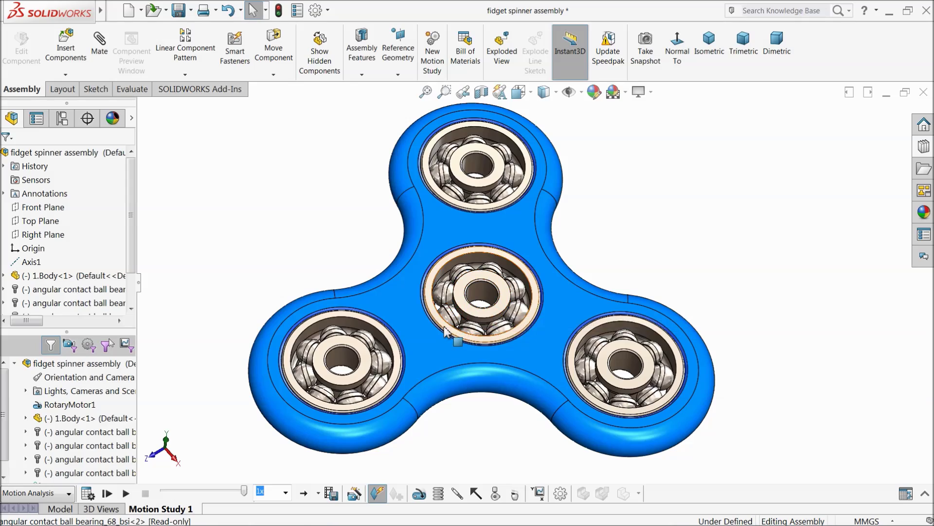
pyautogui.moveTo(446, 332); pyautogui.dragTo(448, 301, button='middle')
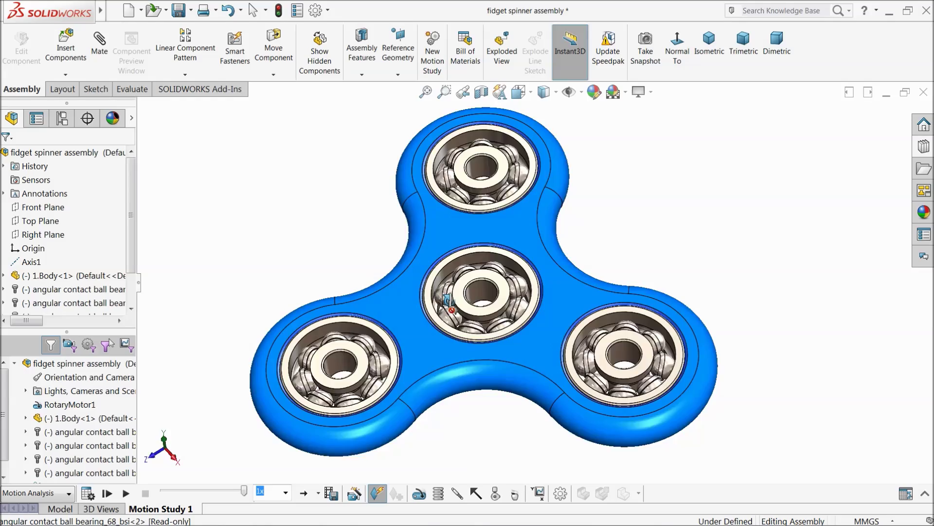